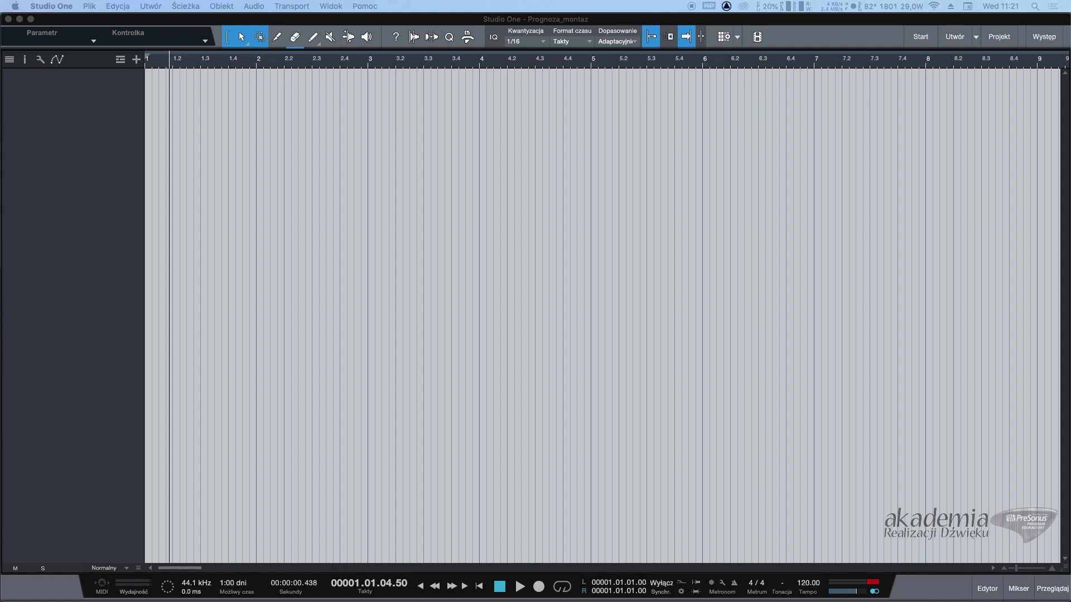
# Step: Import the six audio files from the Prognoza pogody folder in Finder to the song start, each on its own track
pyautogui.moveTo(0, 182); pyautogui.dragTo(798, 195)
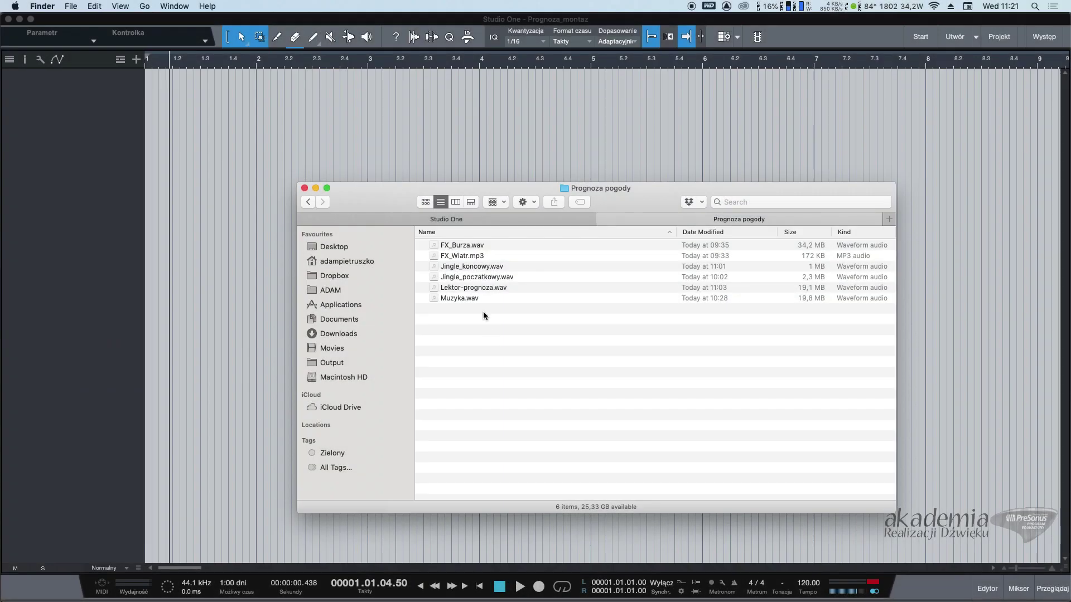
pyautogui.moveTo(483, 311); pyautogui.dragTo(163, 146)
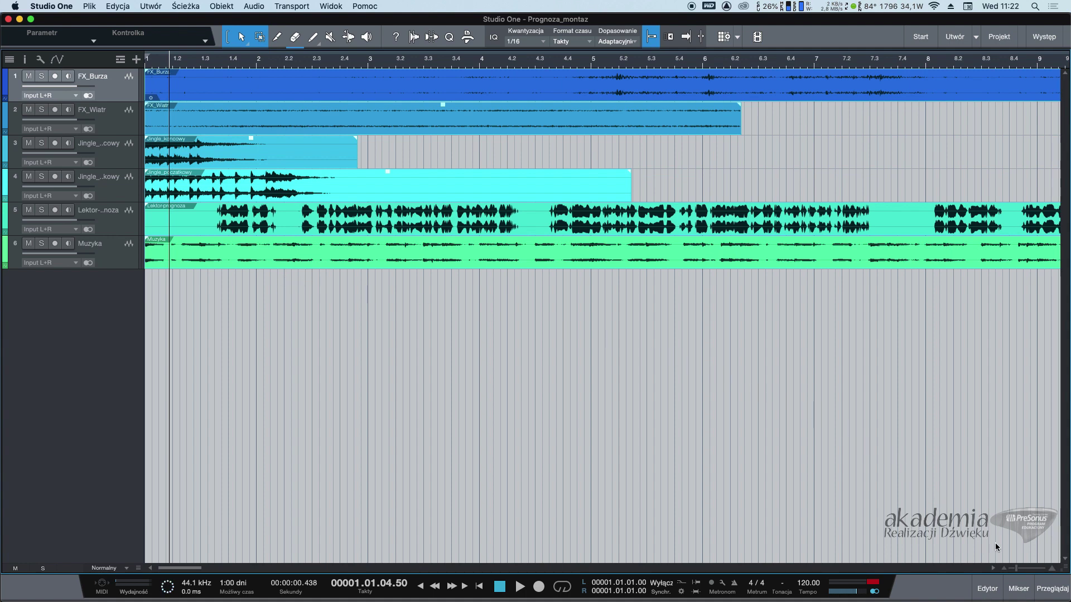
# Step: Show the song's audio pool and preview the Jingle_poczatkowy, Muzyka and Lektor-prognoza files, ending with playback stopped
pyautogui.click(1044, 589)
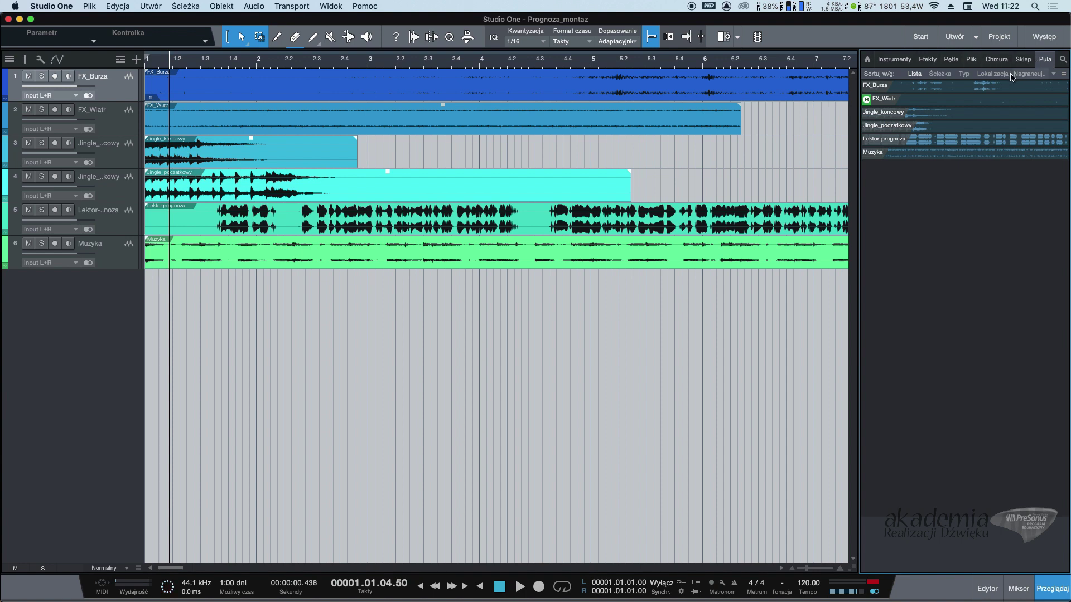
pyautogui.click(897, 101)
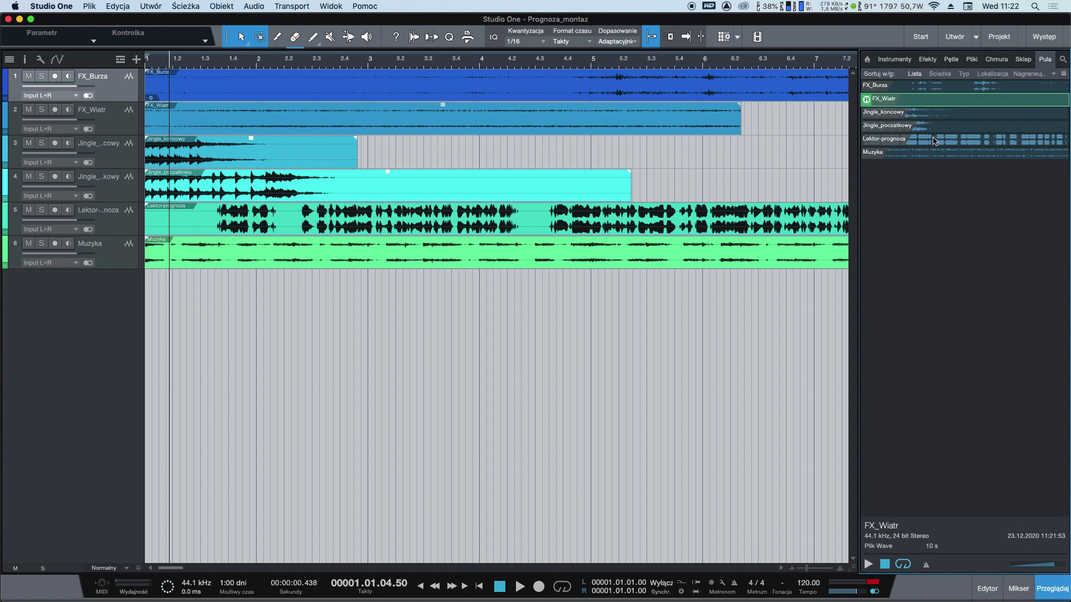
pyautogui.click(928, 128)
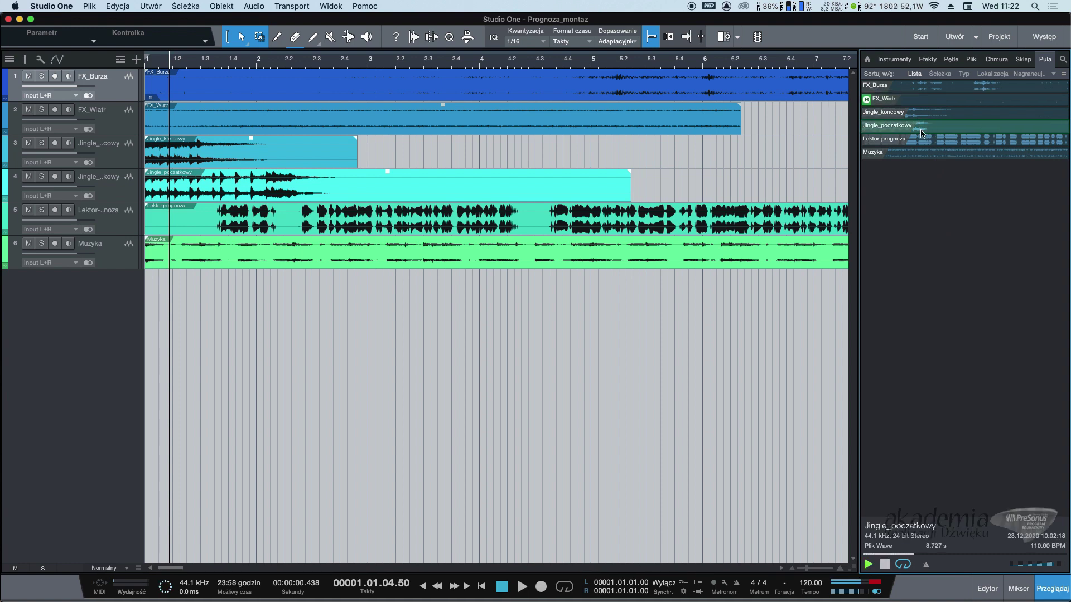
pyautogui.click(926, 152)
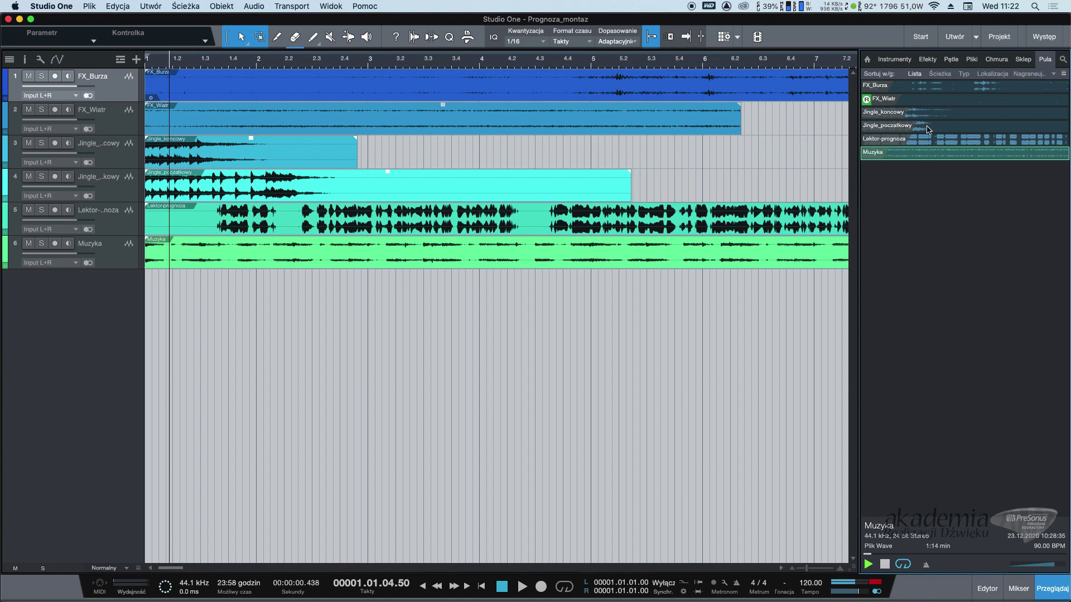
pyautogui.click(928, 142)
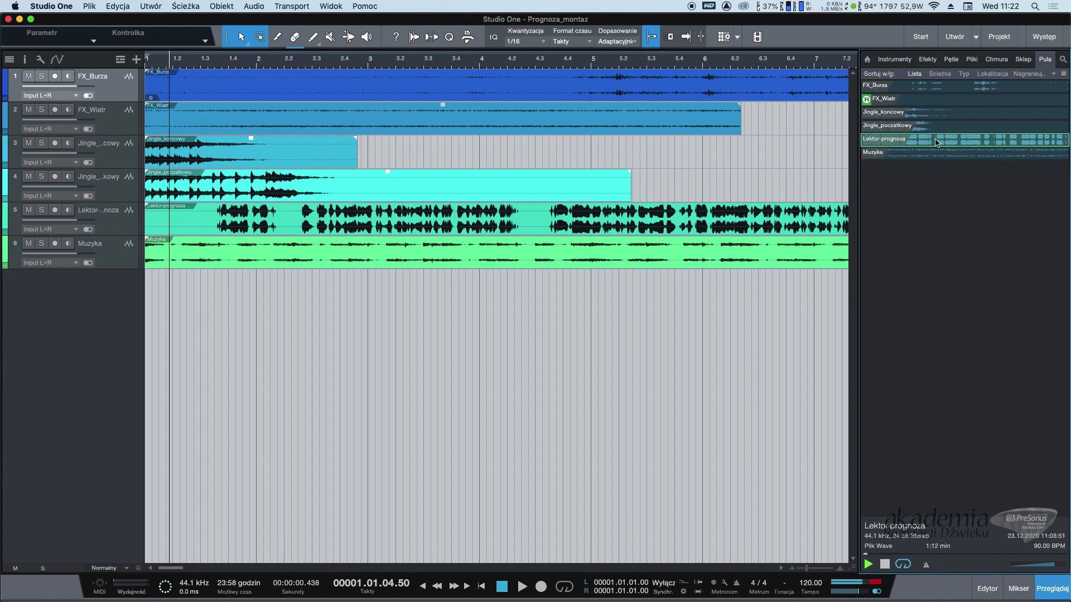
pyautogui.click(886, 564)
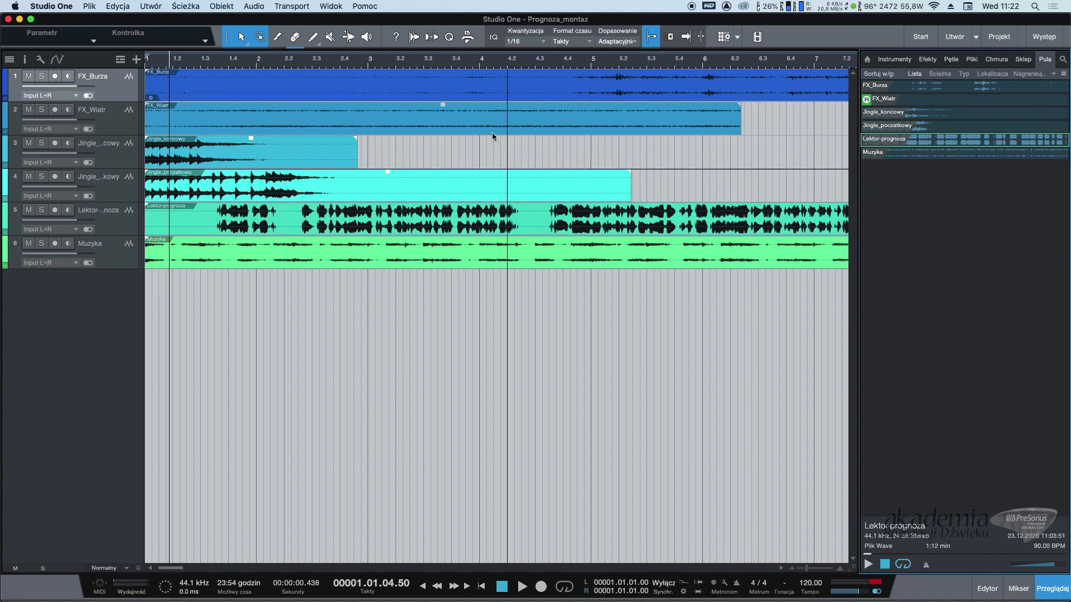
# Step: Save the Prognoza_montaz song
pyautogui.click(90, 6)
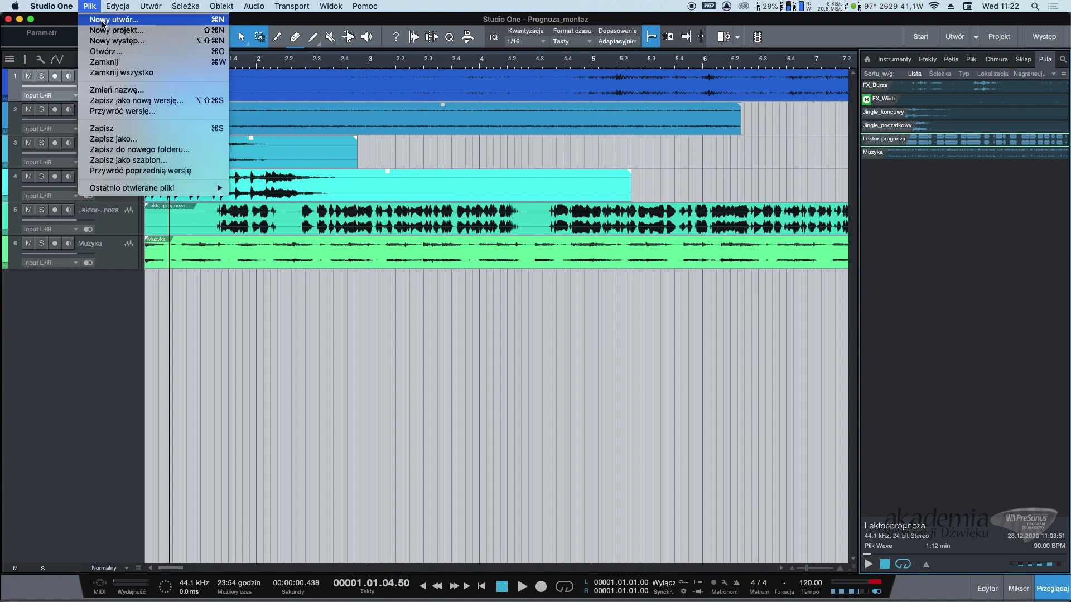
pyautogui.click(200, 130)
# Step: Switch to Finder and inspect the Media folder of the Prognoza_montaz song inside Studio One's Songs folder
pyautogui.hotkey('ctrl', 'Up')
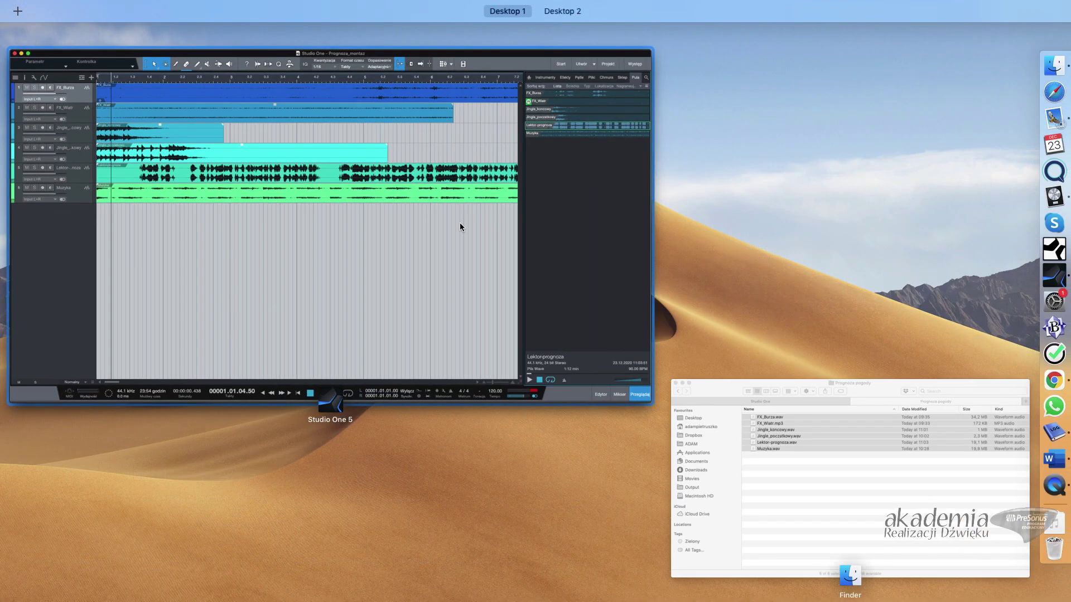
pyautogui.click(857, 442)
pyautogui.click(738, 392)
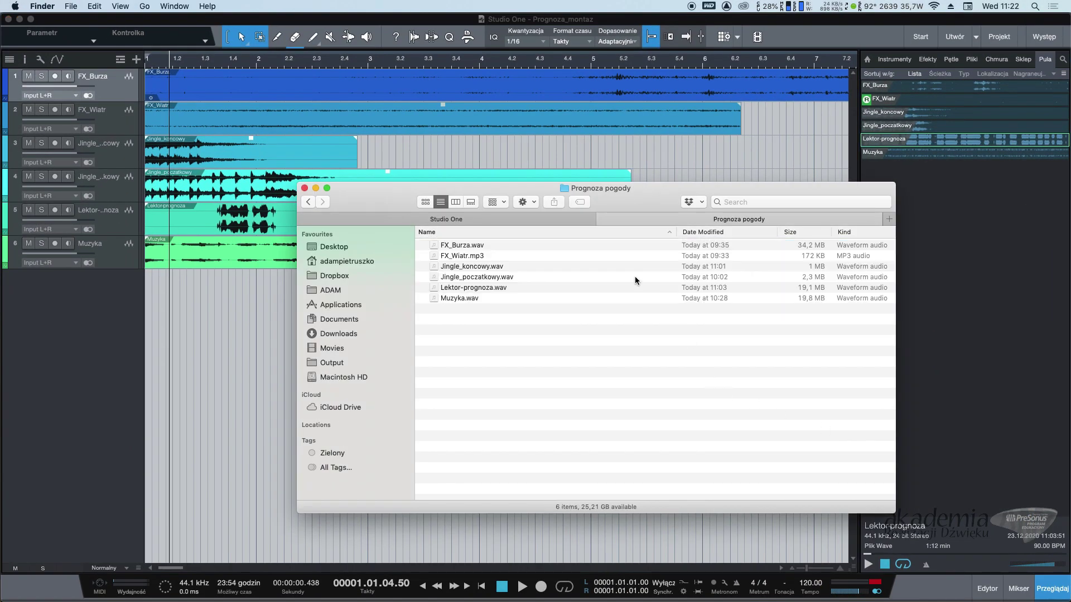
pyautogui.click(470, 220)
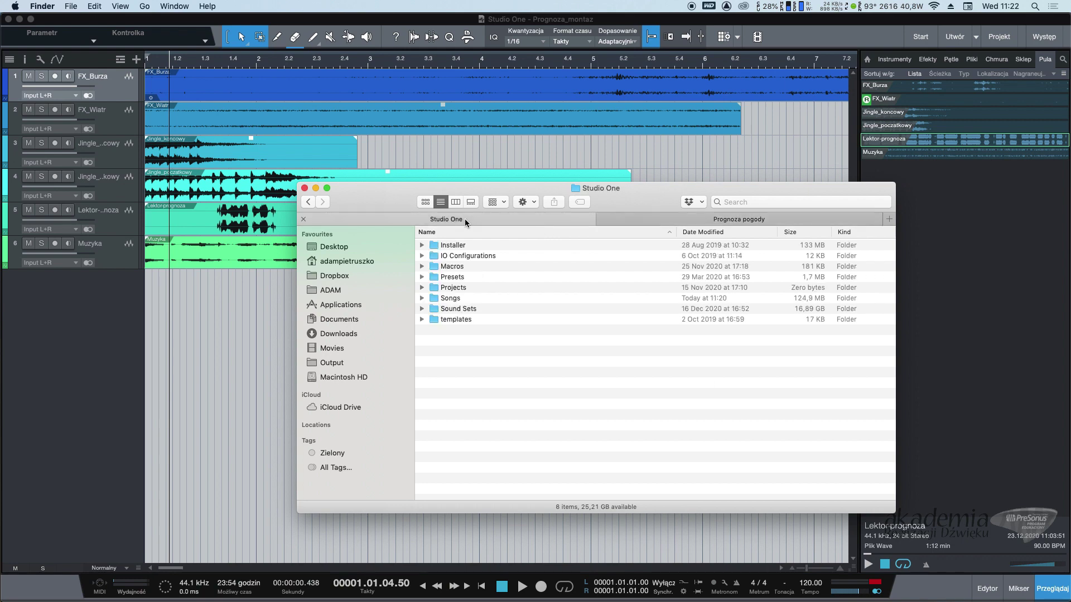
pyautogui.doubleClick(460, 302)
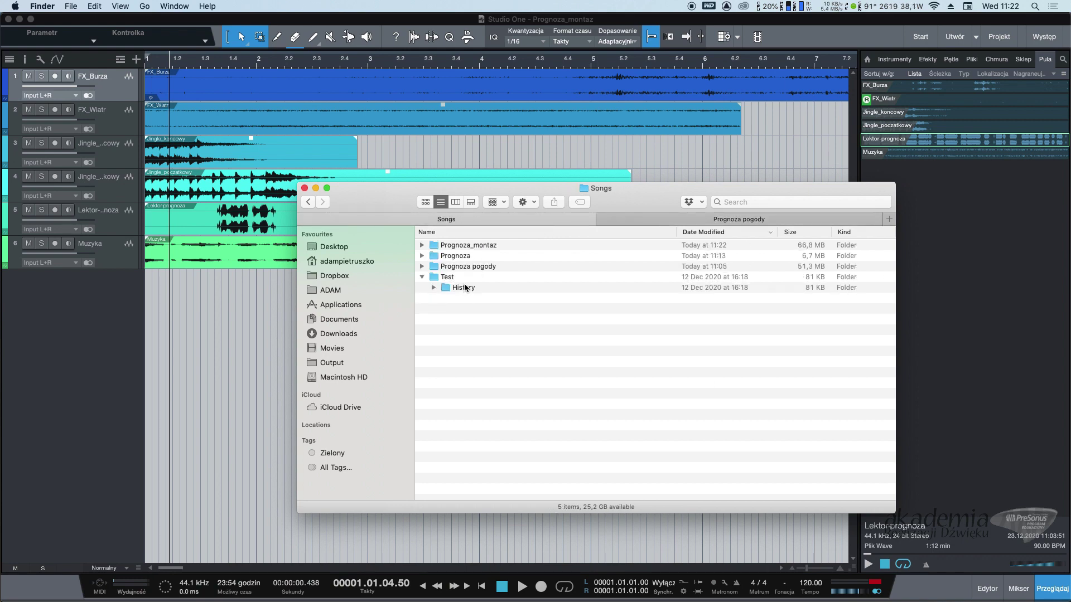
pyautogui.doubleClick(479, 246)
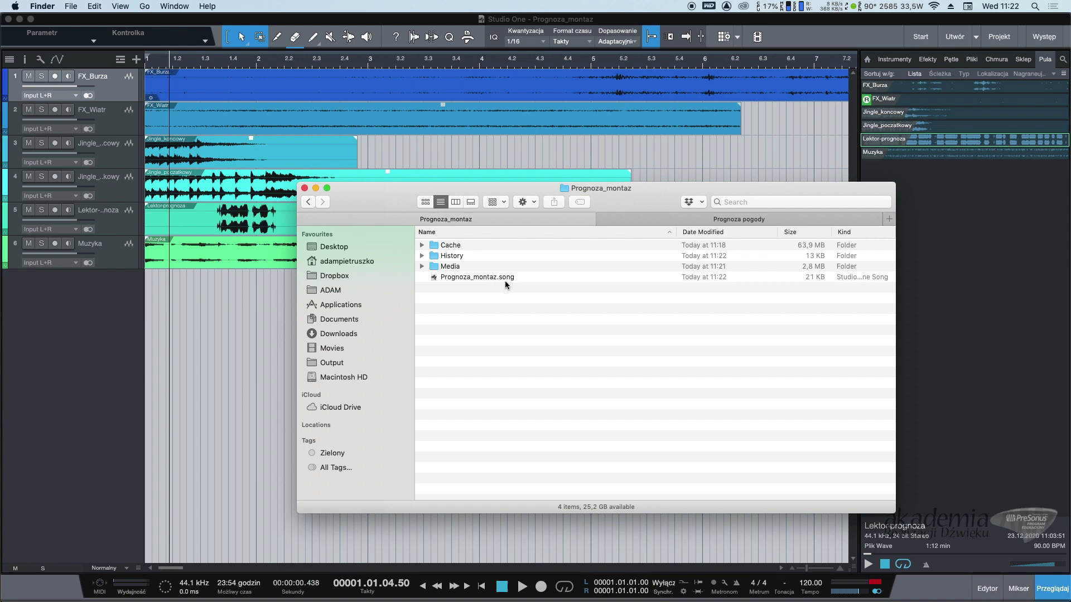
pyautogui.click(453, 267)
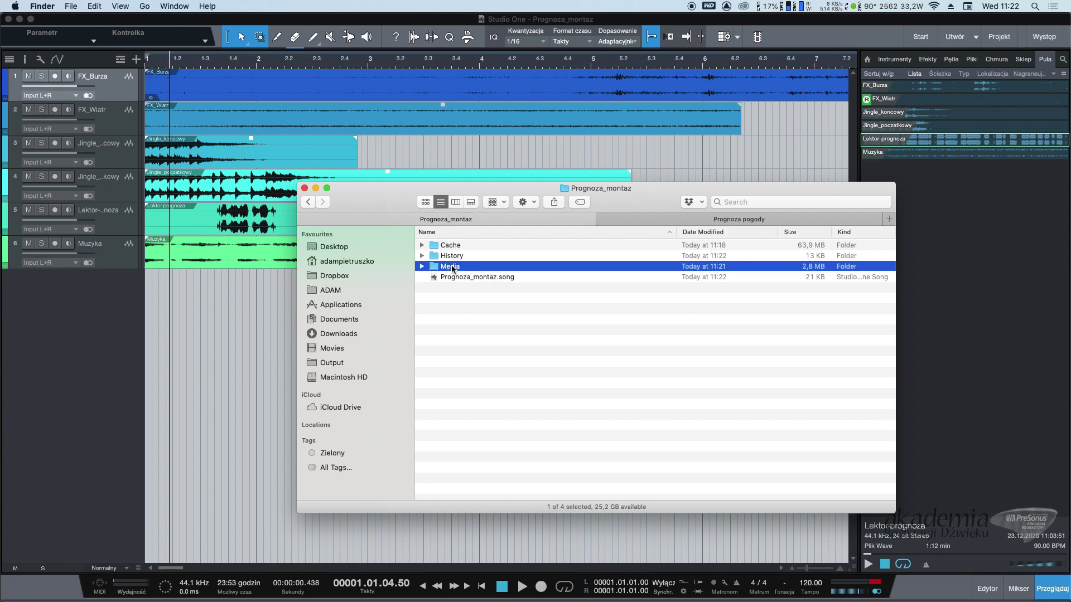
pyautogui.doubleClick(453, 267)
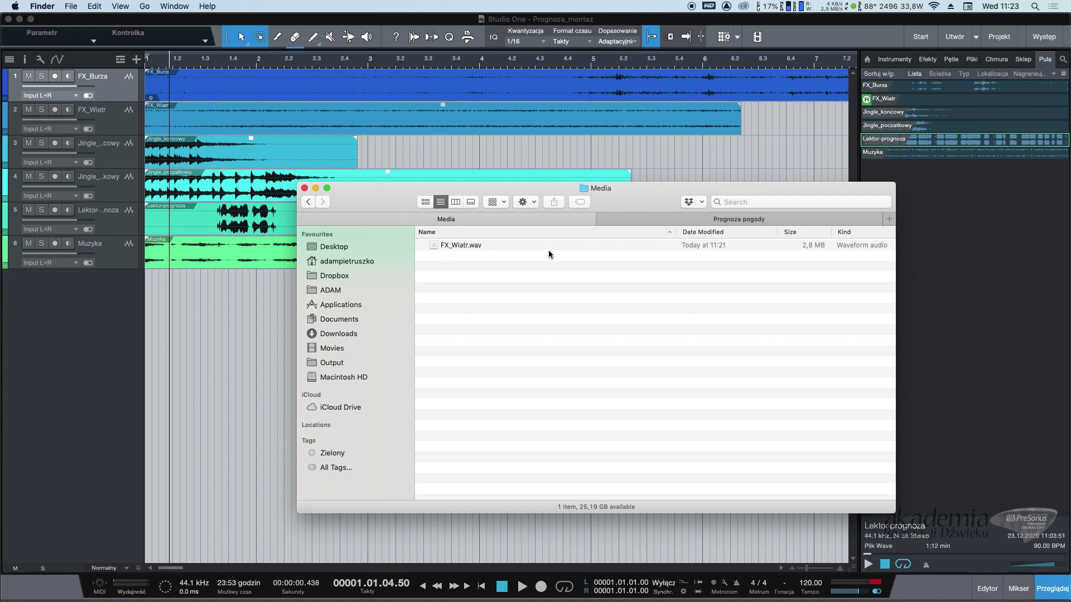
pyautogui.press('super+w')
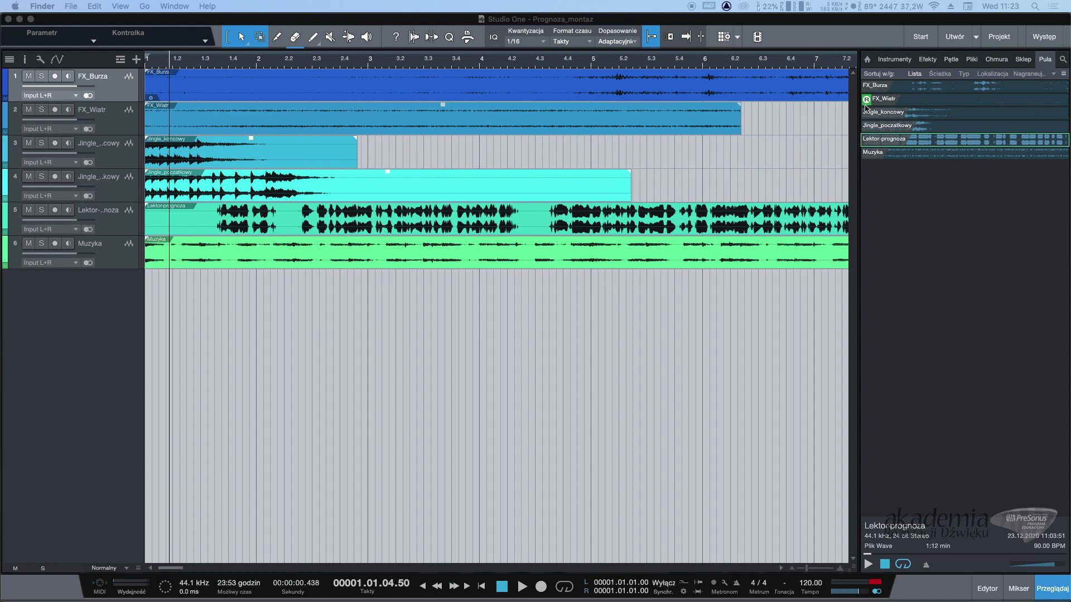
# Step: Copy all five external audio files listed in the pool into the song's Media folder
pyautogui.click(899, 146)
pyautogui.rightClick(930, 195)
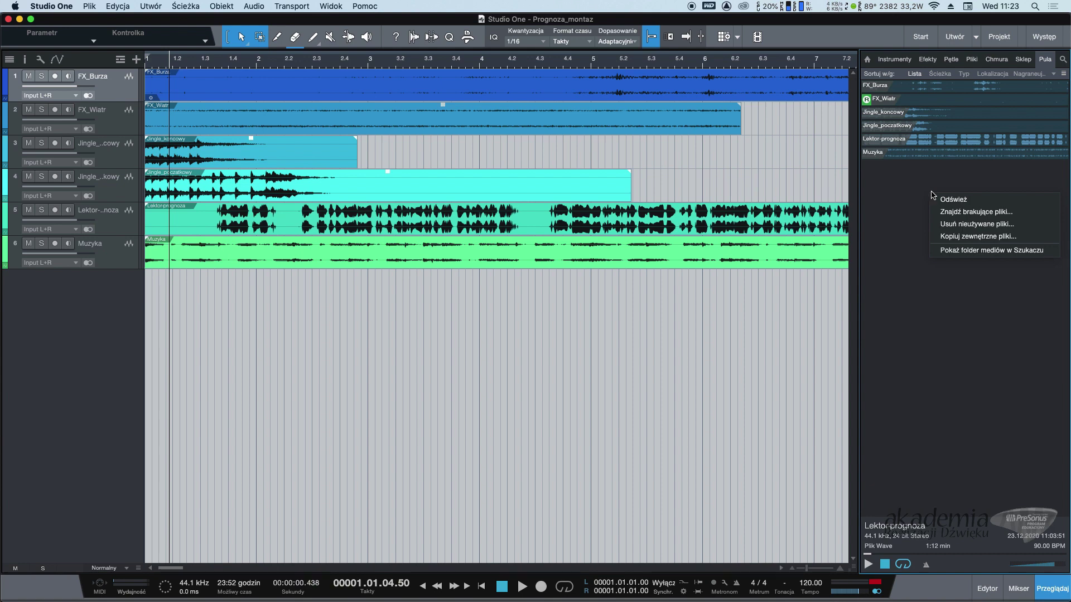
pyautogui.click(993, 237)
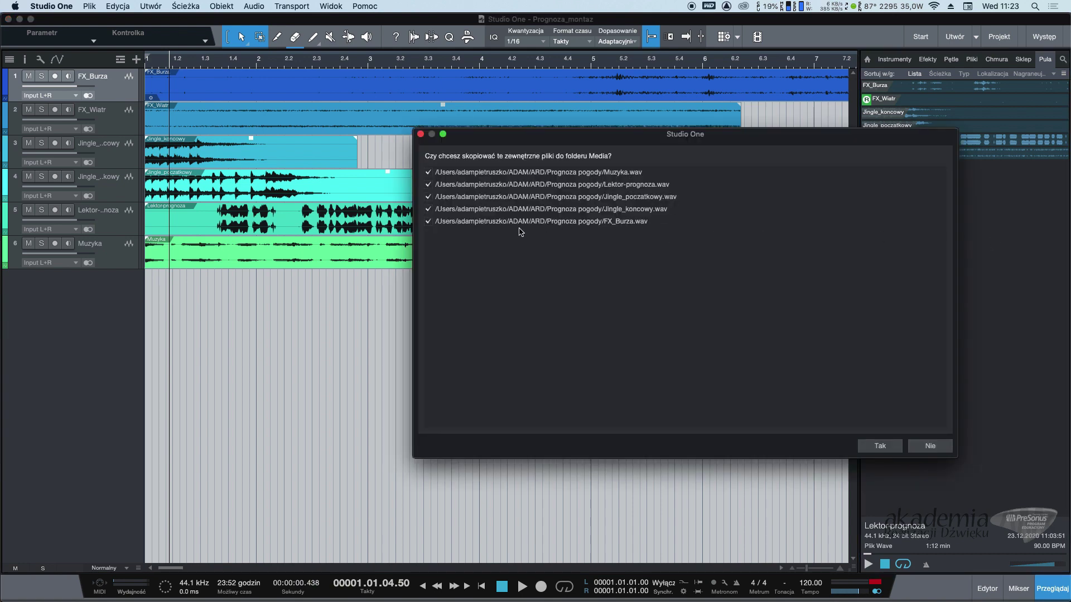
pyautogui.click(880, 446)
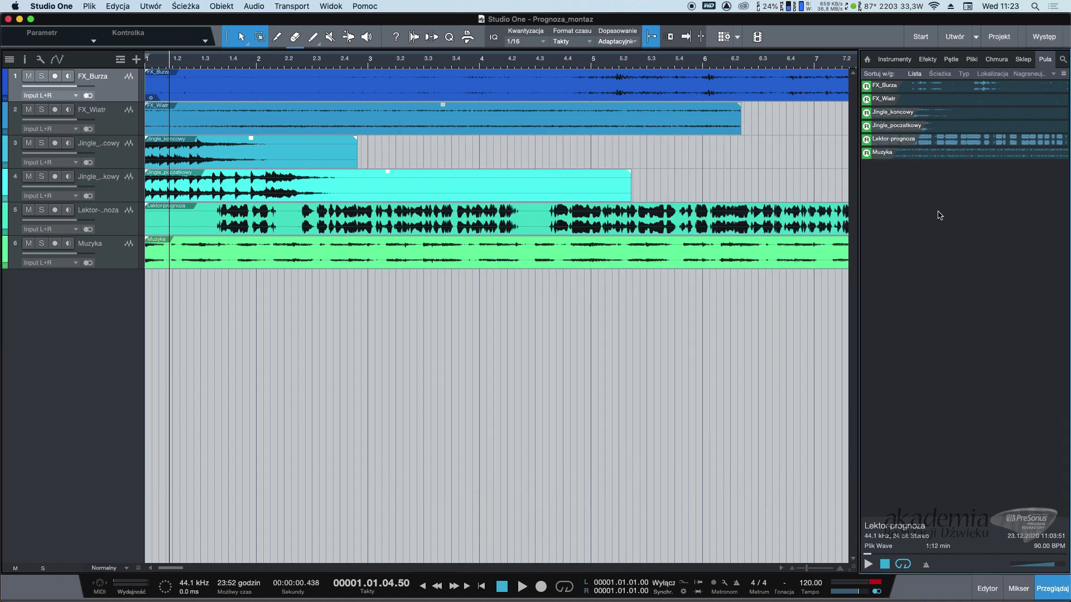
# Step: Check the copied audio files in the song's Media folder in Finder and close the Finder window
pyautogui.press('super+Tab')
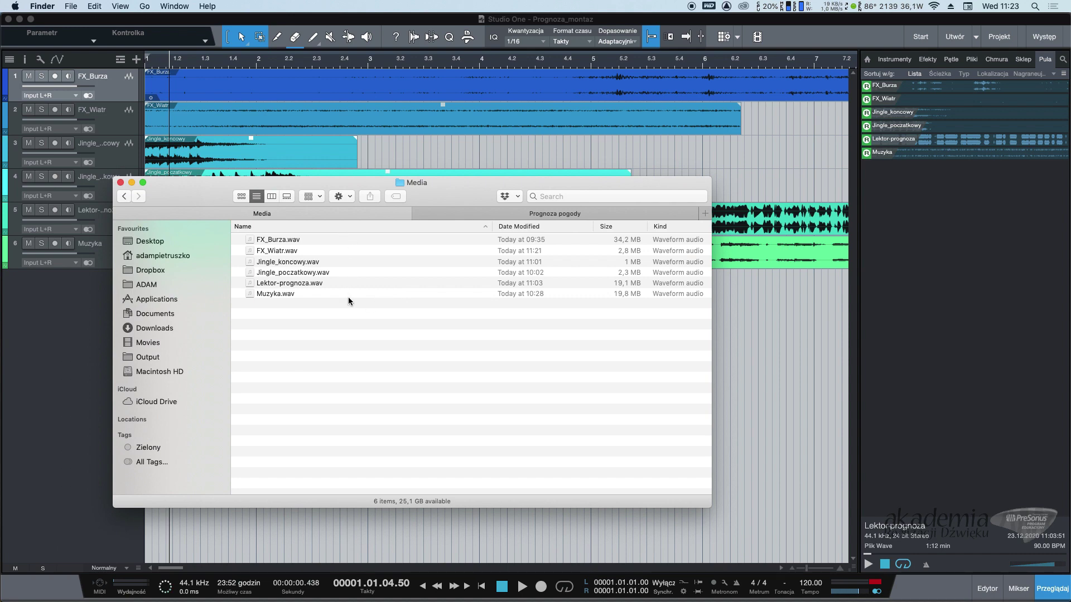
pyautogui.click(118, 182)
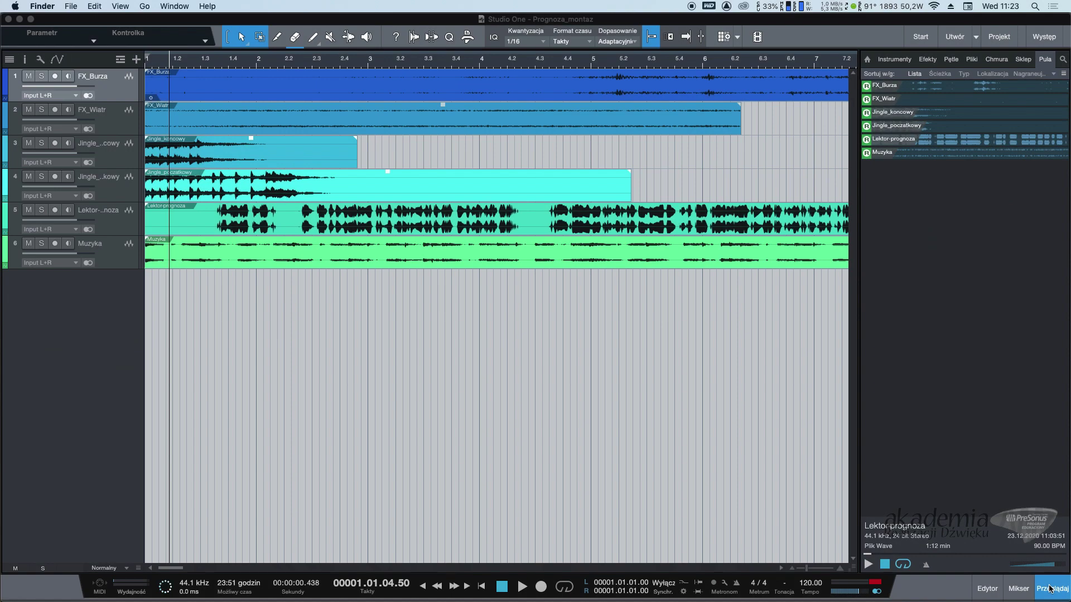
# Step: Hide the browser and zoom the arrangement out until the whole FX_Burza clip fits in view
pyautogui.press('F5')
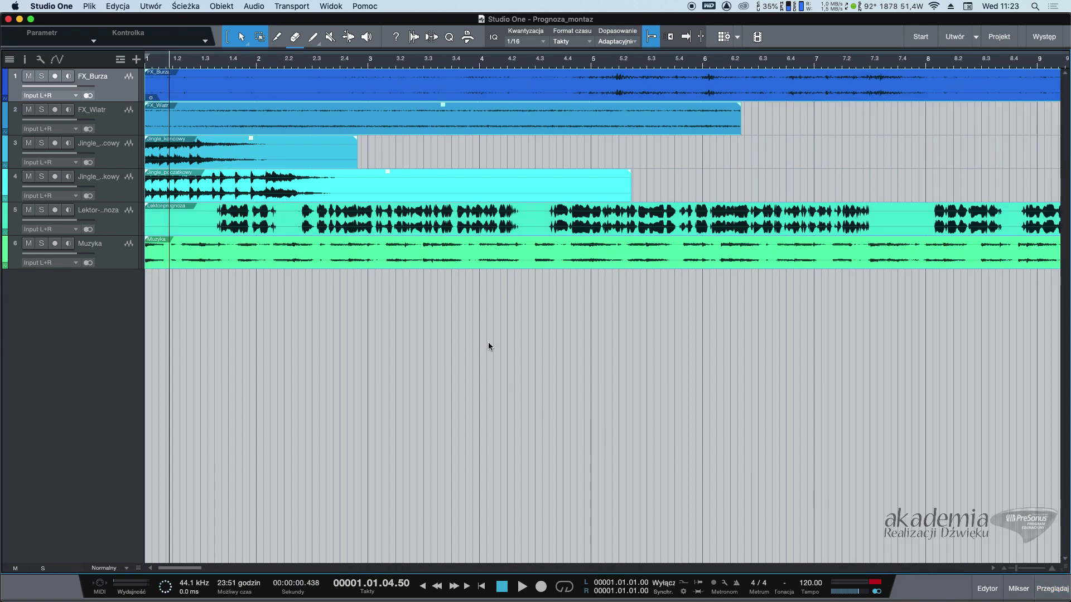
pyautogui.press('w')
pyautogui.press('w')
pyautogui.press('w')
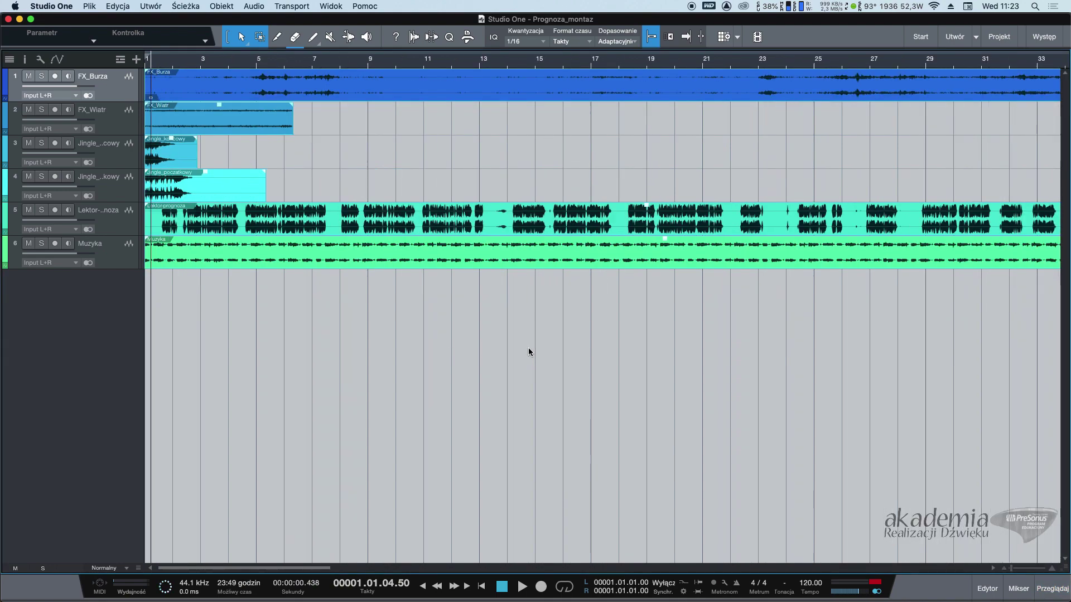
pyautogui.press('e')
pyautogui.press('e')
pyautogui.press('w')
pyautogui.press('w')
pyautogui.press('w')
pyautogui.press('w')
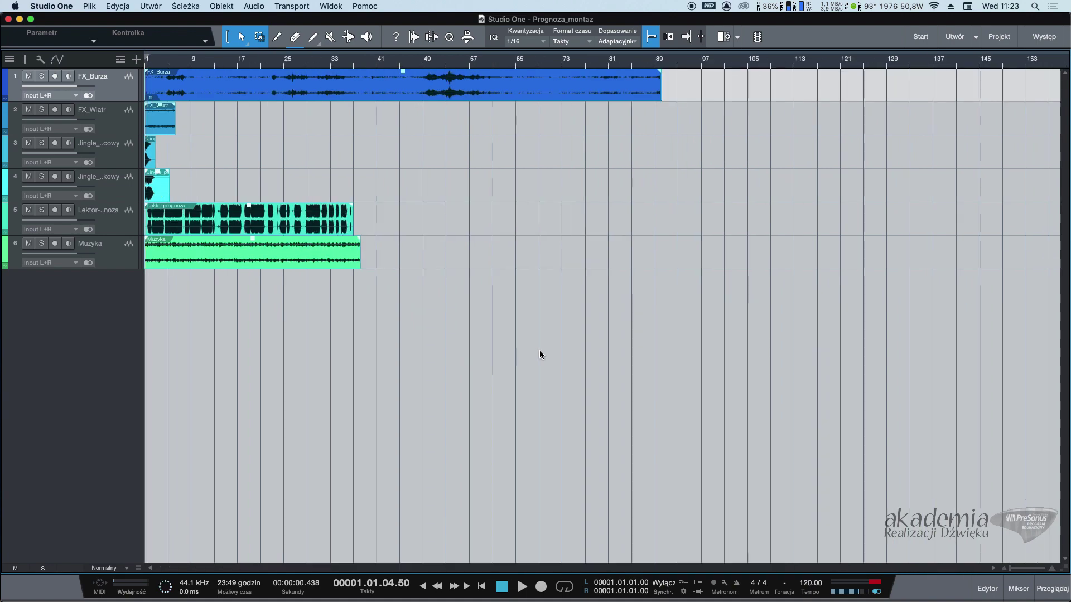
pyautogui.press('e')
pyautogui.press('e')
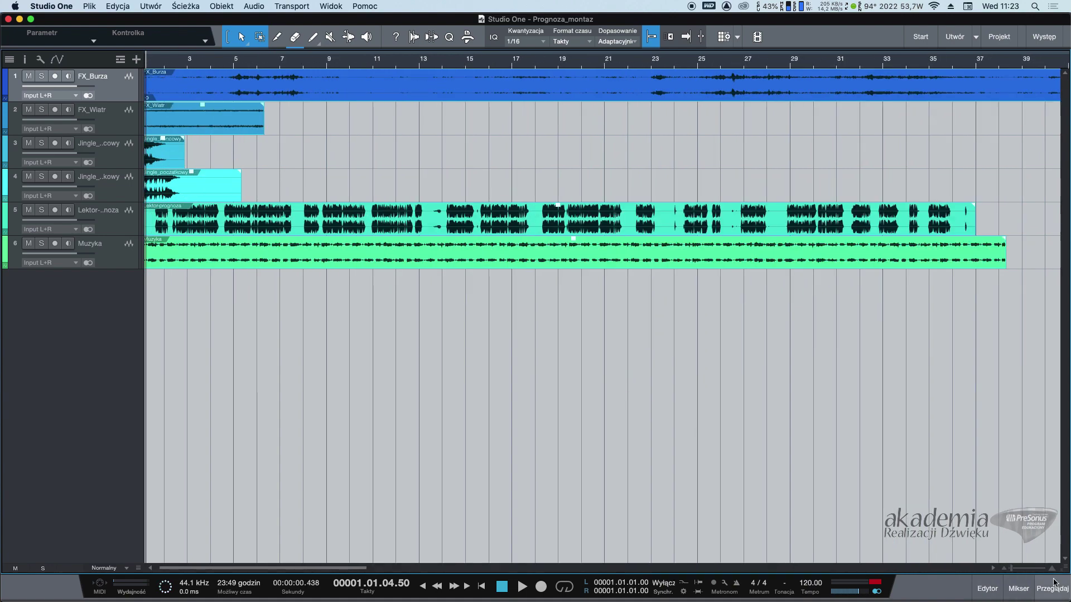
pyautogui.moveTo(1010, 568)
pyautogui.mouseDown()
pyautogui.moveTo(1023, 568)
pyautogui.moveTo(1009, 568)
pyautogui.mouseUp()
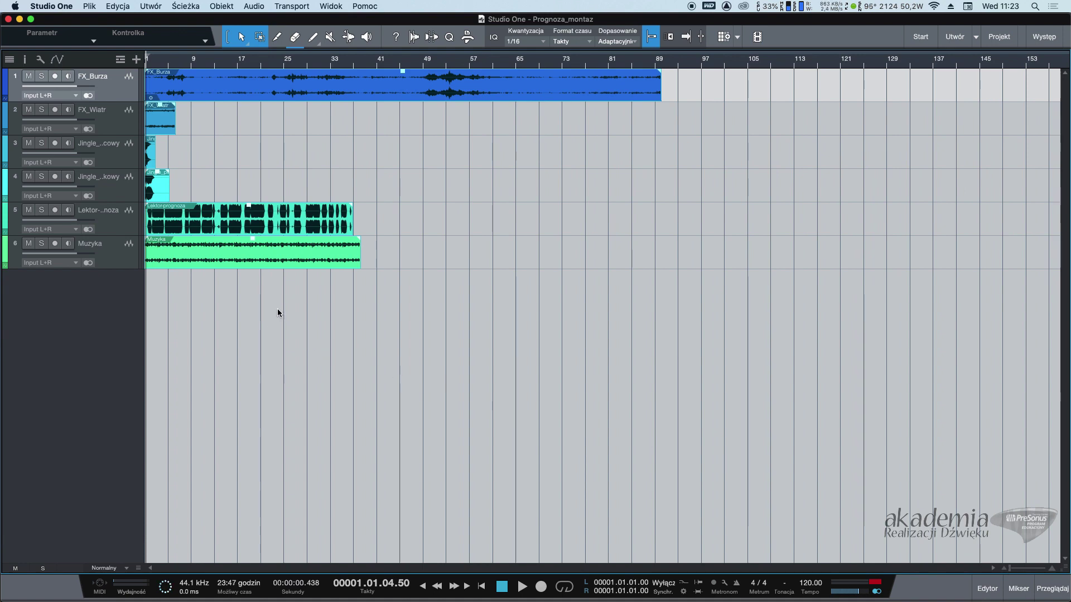
# Step: Set the timeline's time format to seconds (Sekundy)
pyautogui.click(577, 43)
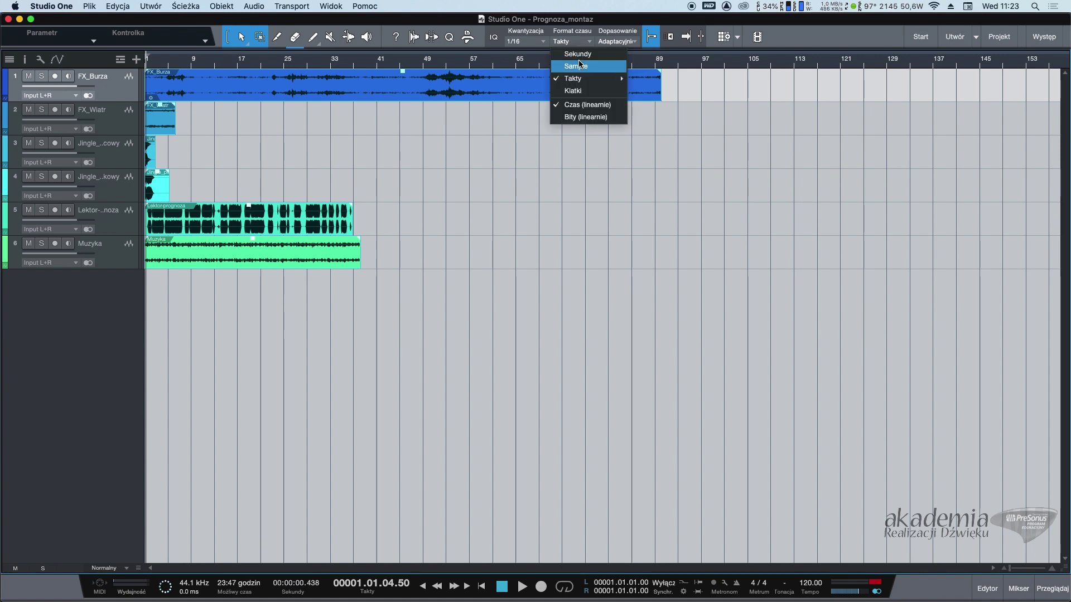
pyautogui.click(573, 56)
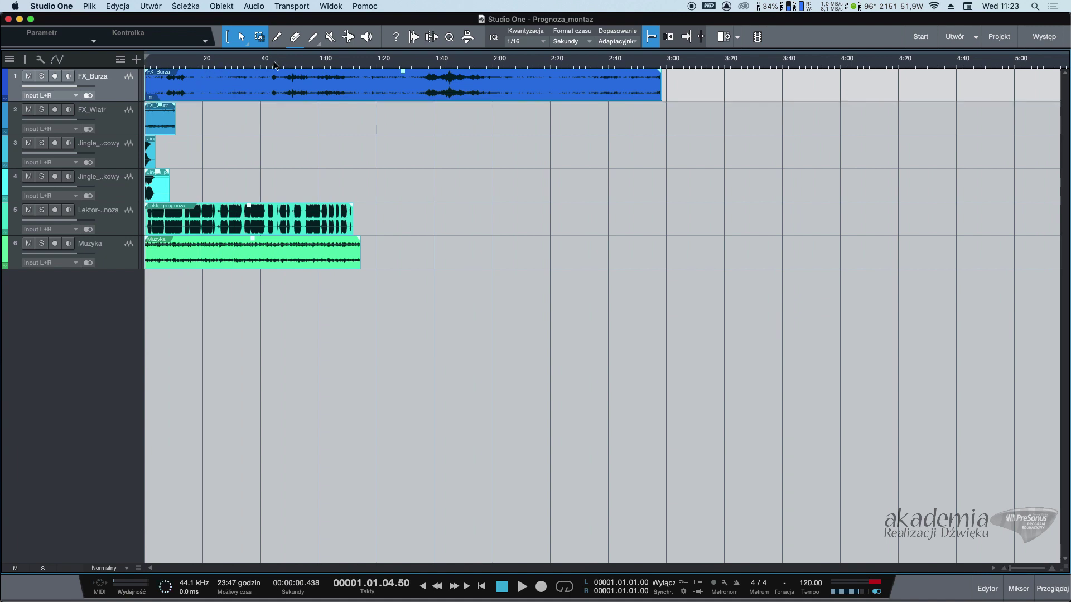
# Step: Try shifting all the clips about 18 s later on the timeline while toggling snapping
pyautogui.click(652, 44)
pyautogui.moveTo(419, 90); pyautogui.dragTo(390, 95)
pyautogui.click(420, 92)
pyautogui.click(653, 37)
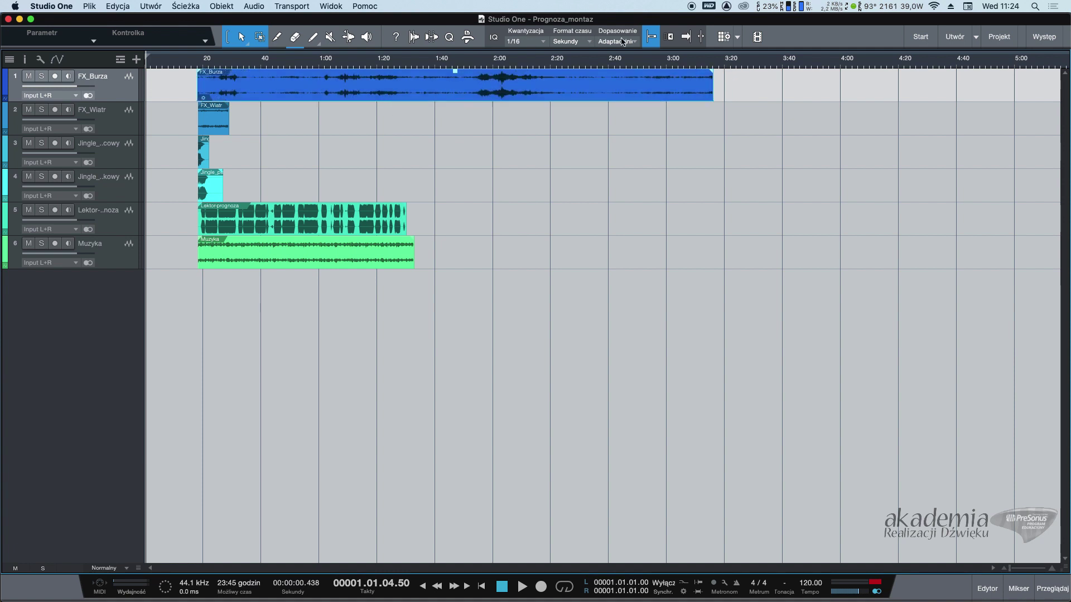
# Step: Turn snapping off and solo the Lektor-prognoza track
pyautogui.click(654, 39)
pyautogui.click(41, 210)
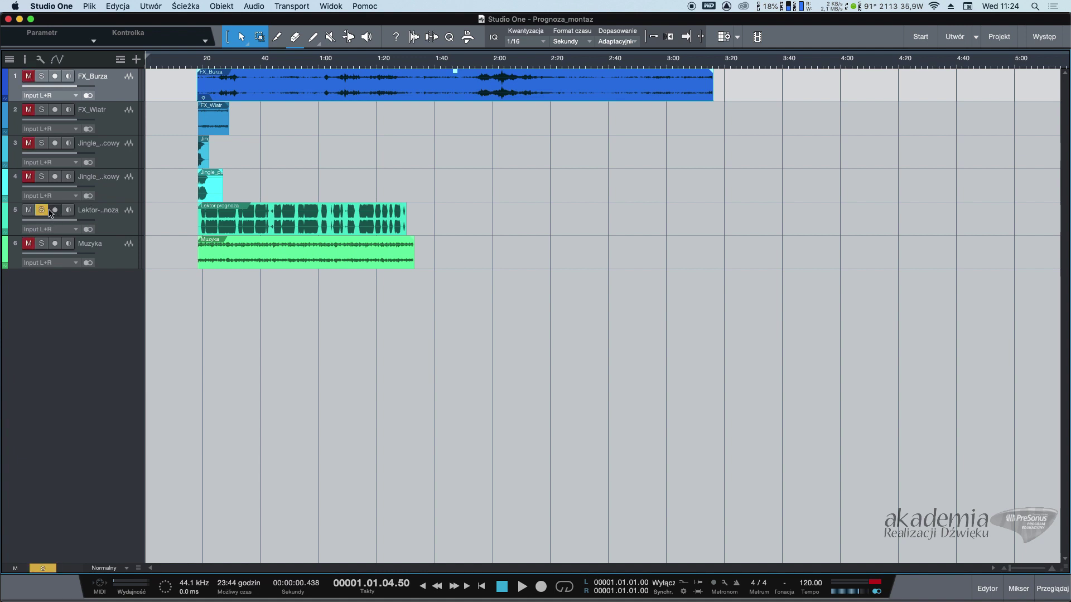
# Step: Move all the clips back to the start of the timeline and deselect them
pyautogui.click(249, 193)
pyautogui.moveTo(249, 191); pyautogui.dragTo(154, 127)
pyautogui.click(244, 275)
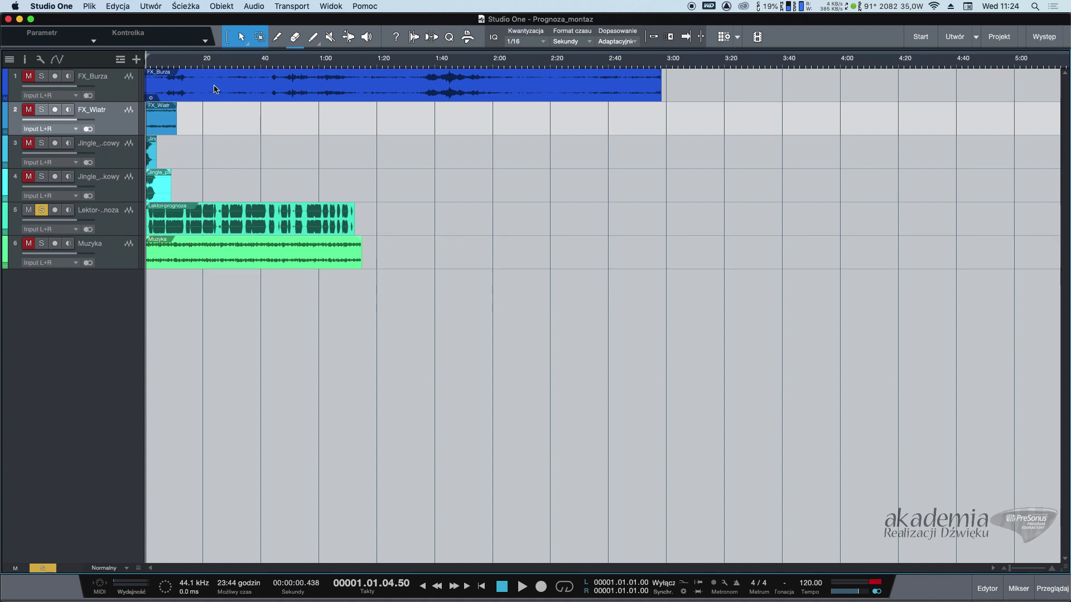
# Step: Reposition the playhead along the first part of the timeline, leaving it at about 16 s
pyautogui.click(204, 66)
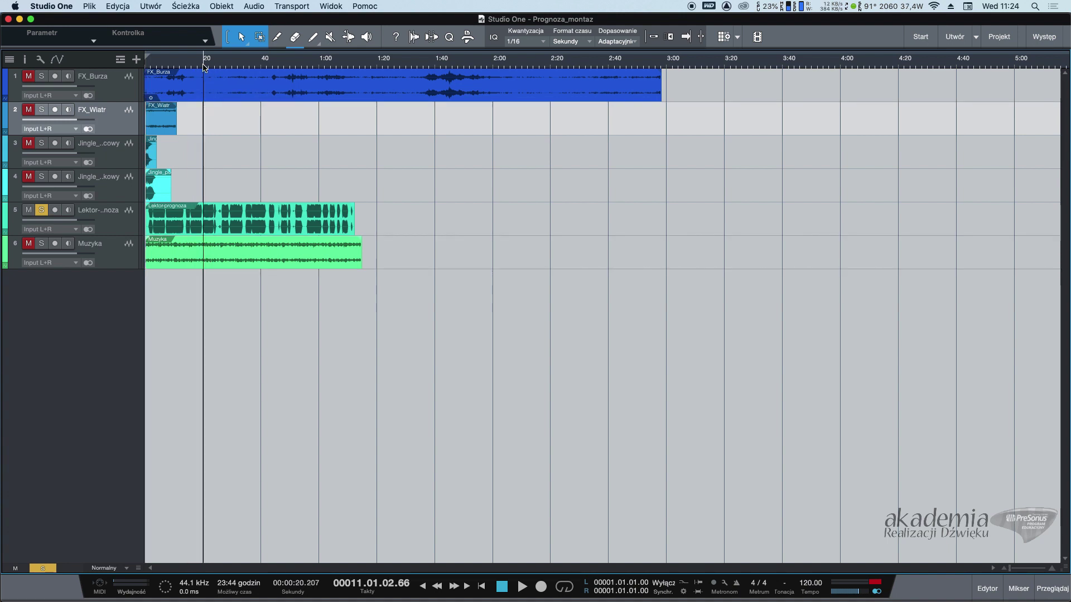
pyautogui.click(223, 66)
pyautogui.click(246, 66)
pyautogui.click(184, 65)
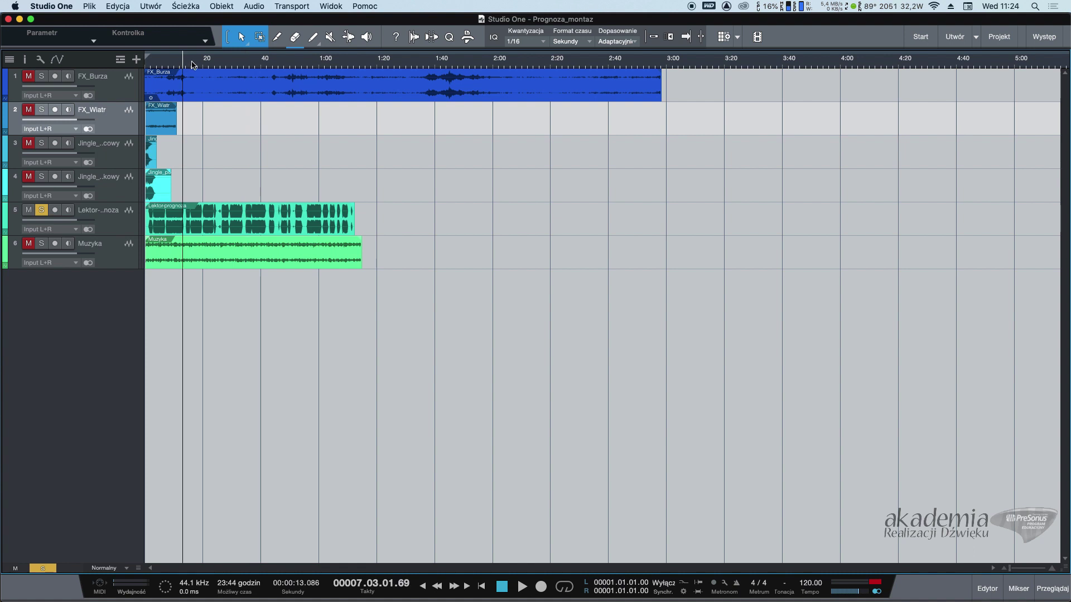
pyautogui.click(191, 66)
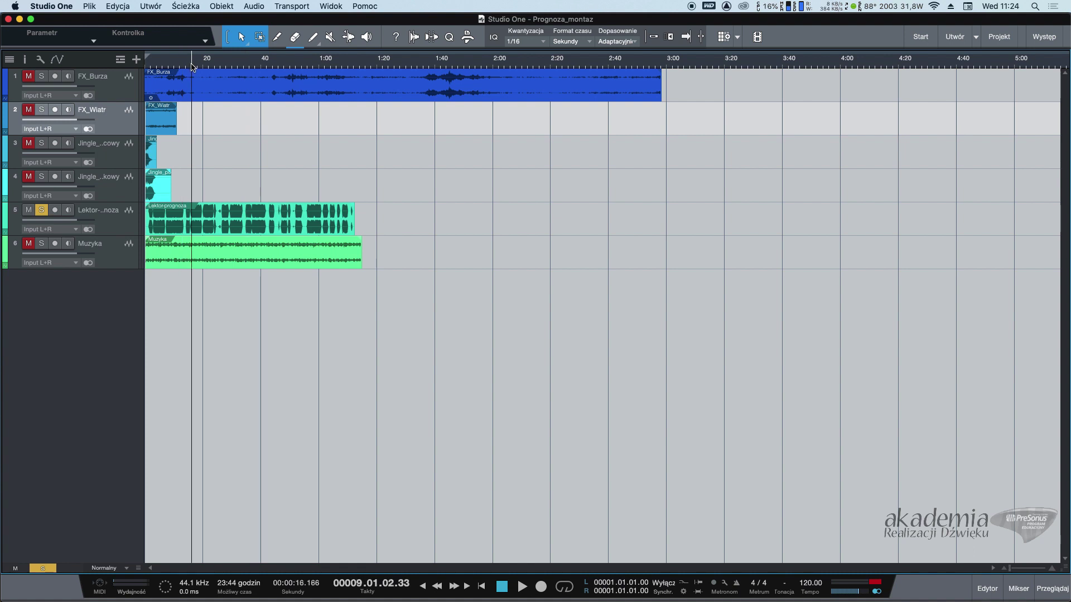
# Step: Turn on autoscroll and play the soloed Lektor-prognoza track in short passes from about 16 s
pyautogui.press('f')
pyautogui.press('space')
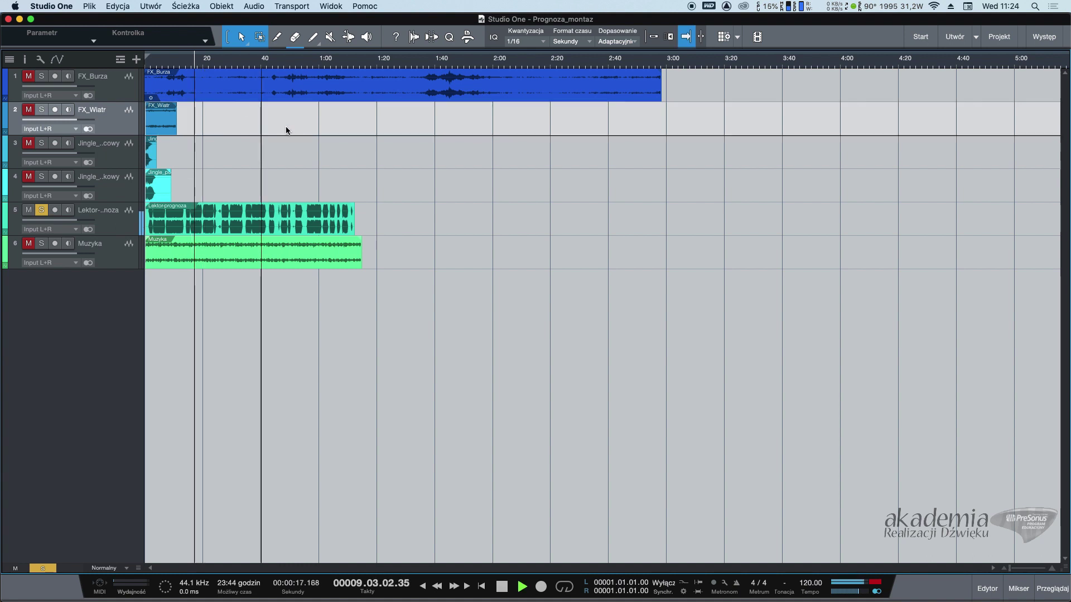
pyautogui.press('space')
pyautogui.press('space')
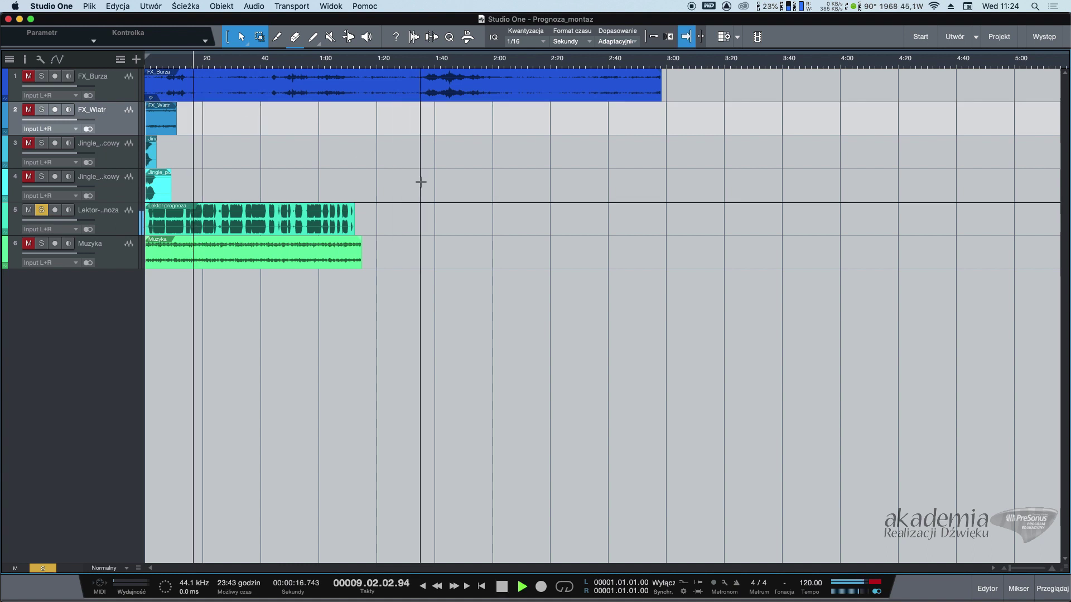
pyautogui.press('space')
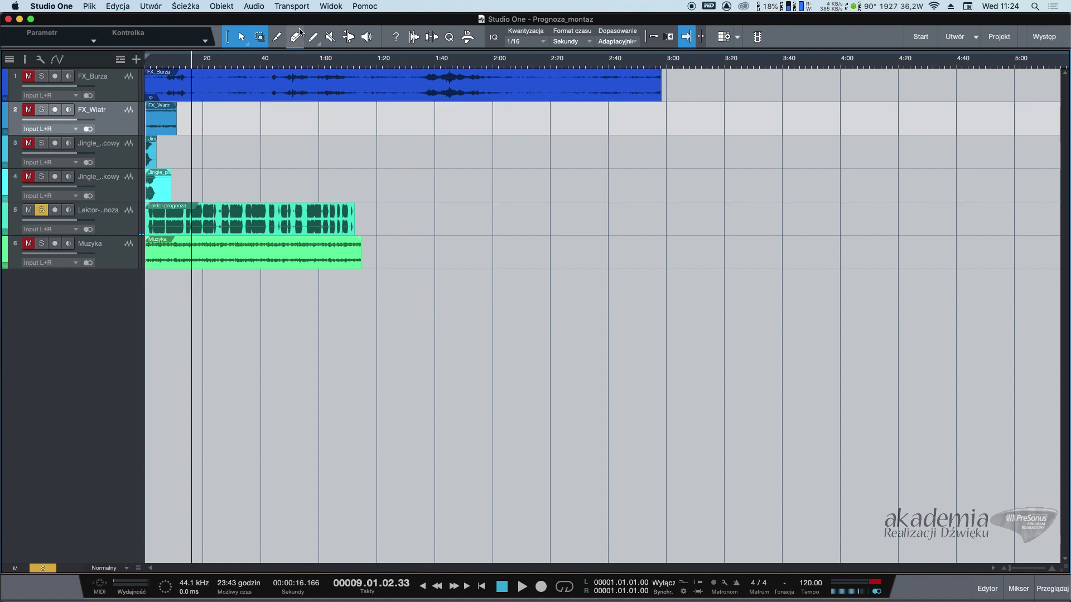
# Step: Turn off the option that returns the playhead to its start position after stopping, and test it with a short playback
pyautogui.click(295, 8)
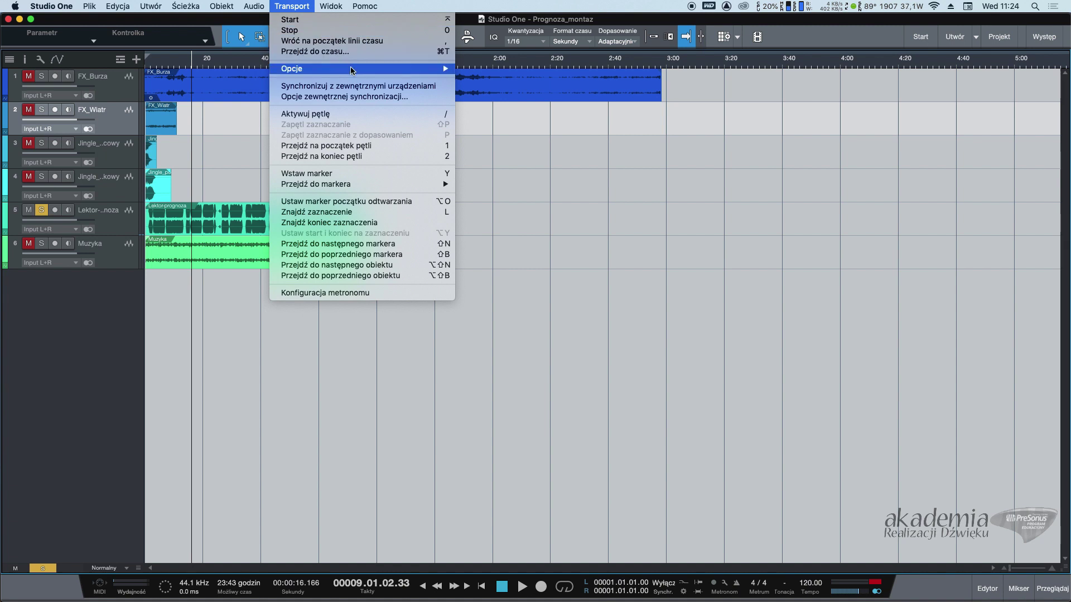
pyautogui.moveTo(351, 69)
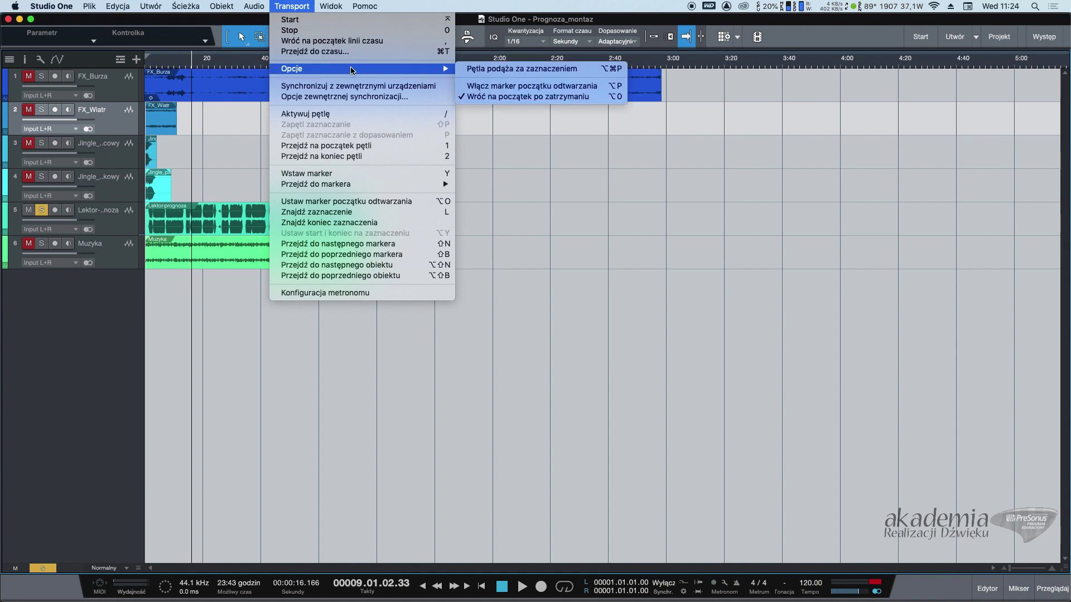
pyautogui.click(564, 96)
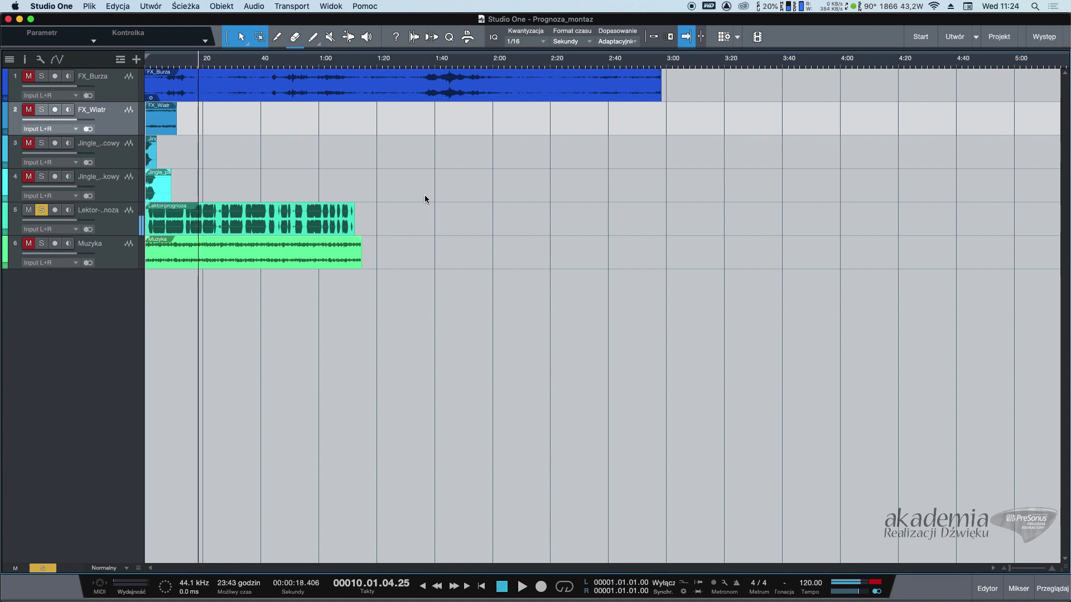
pyautogui.press('space')
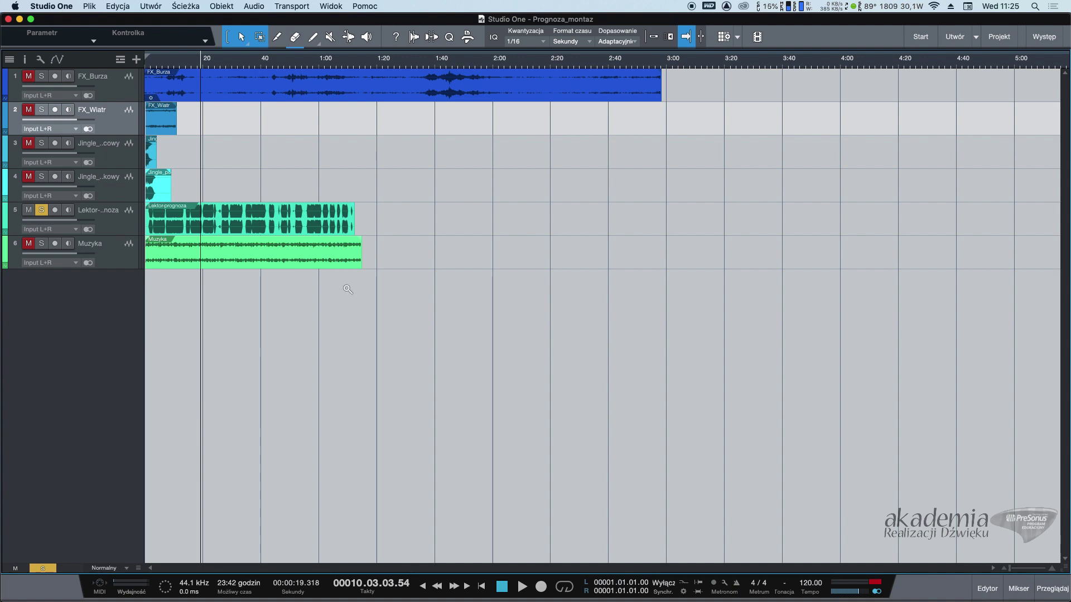
# Step: Examine the opening of the Lektor-prognoza waveform at several zoom levels and restore the earlier zoom
pyautogui.moveTo(234, 238); pyautogui.dragTo(141, 204)
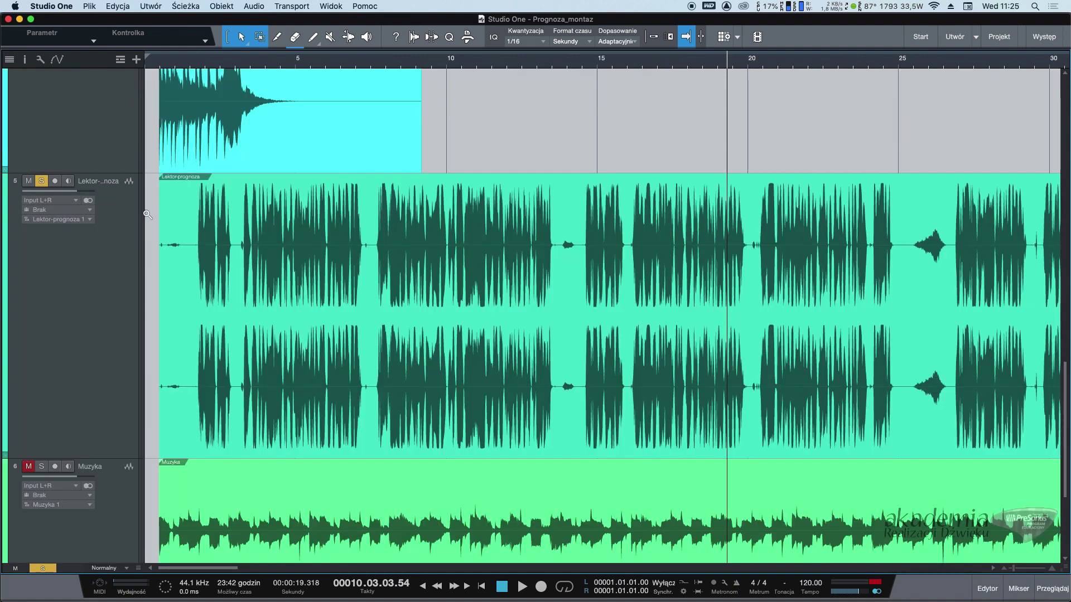
pyautogui.moveTo(241, 234); pyautogui.dragTo(339, 246)
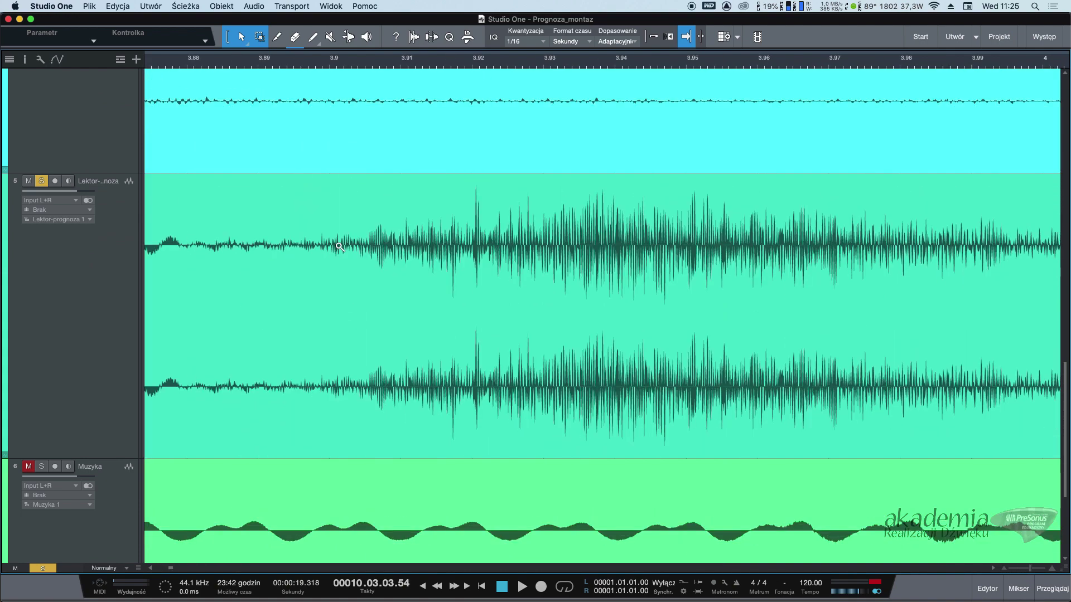
pyautogui.click(343, 248)
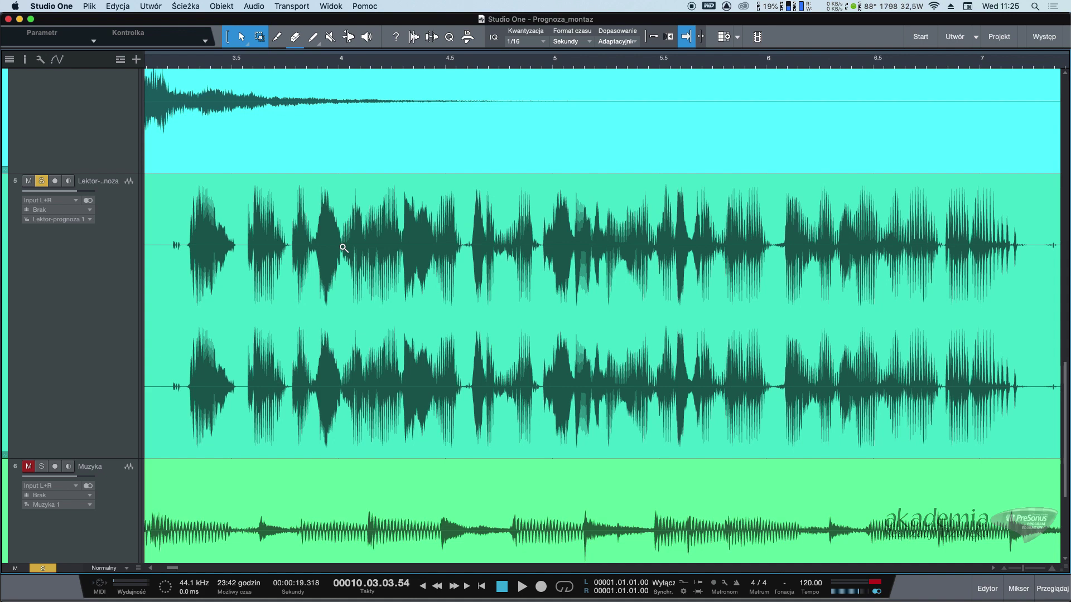
pyautogui.press('z')
pyautogui.press('z')
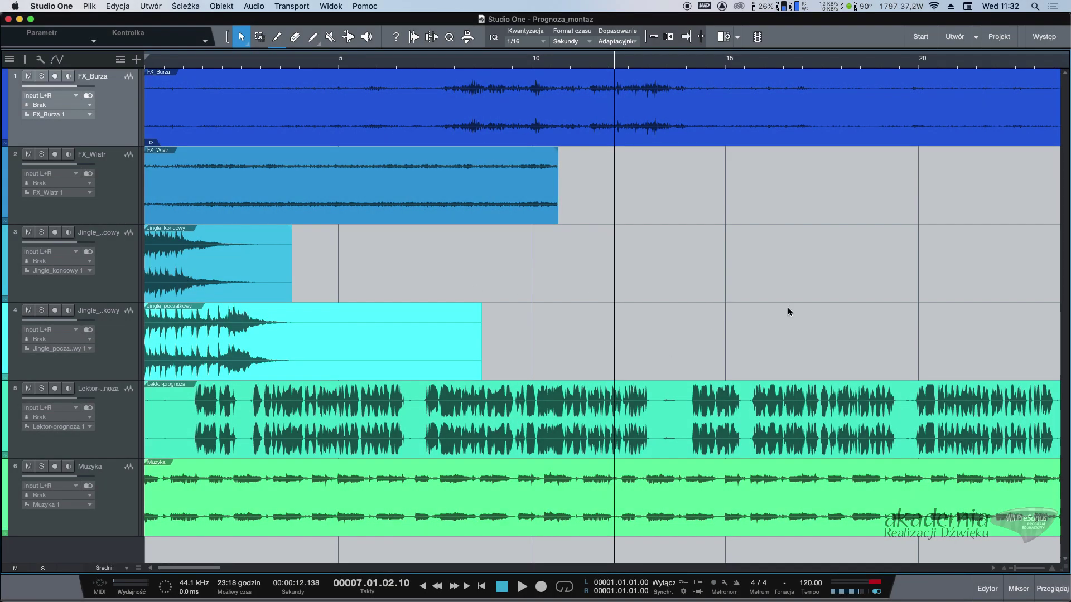
# Step: Move the opening jingle track to the top of the track list and solo it
pyautogui.click(110, 352)
pyautogui.moveTo(100, 147); pyautogui.dragTo(103, 72)
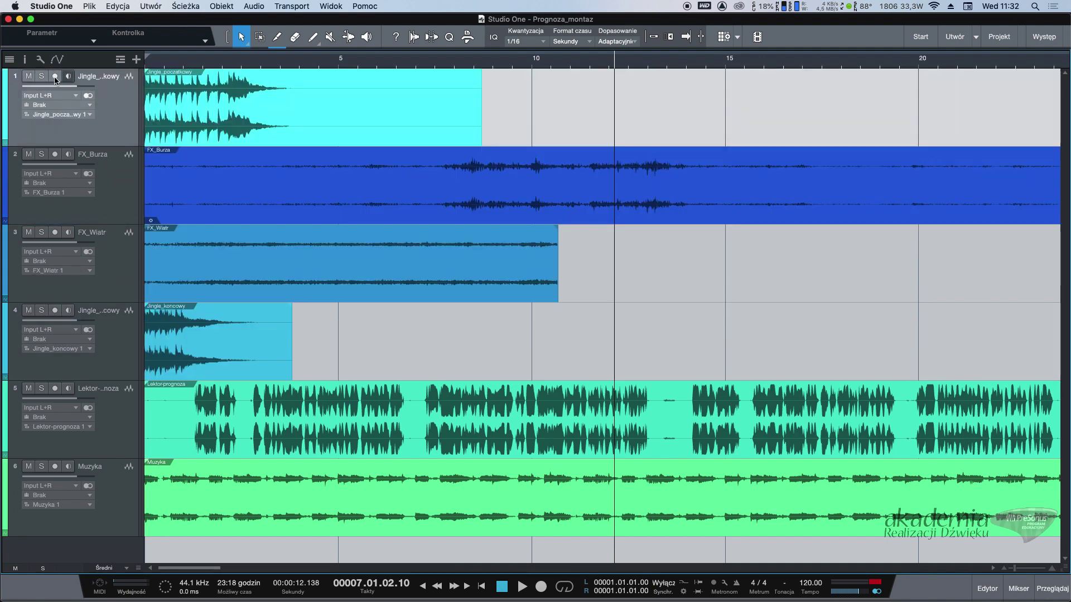
pyautogui.click(41, 76)
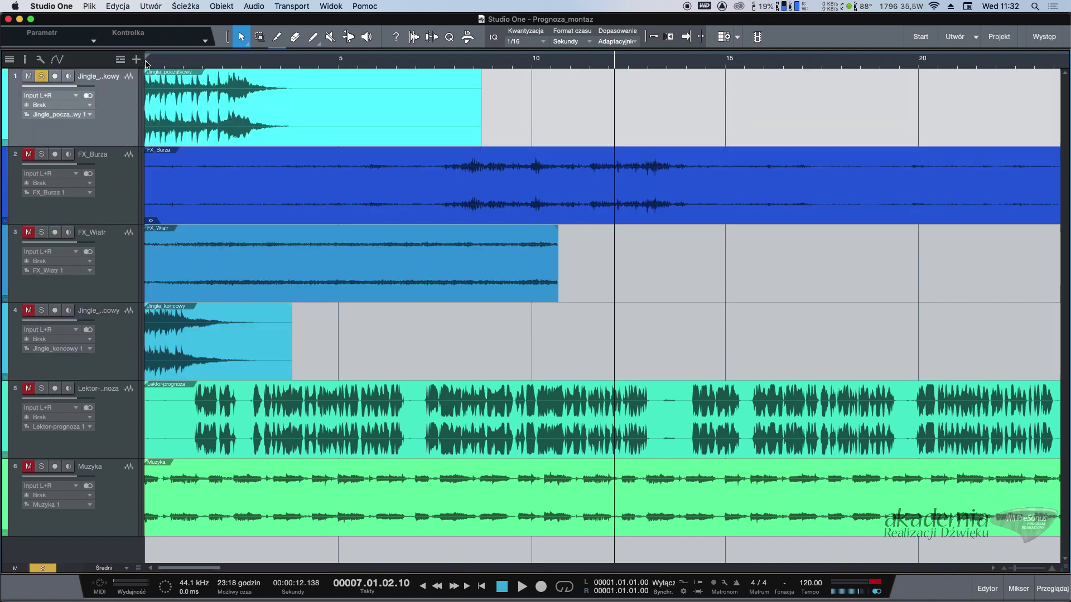
# Step: Audition the opening jingle from the start and trim its end to about 5.2 s, checking the result by ear
pyautogui.click(146, 63)
pyautogui.press('space')
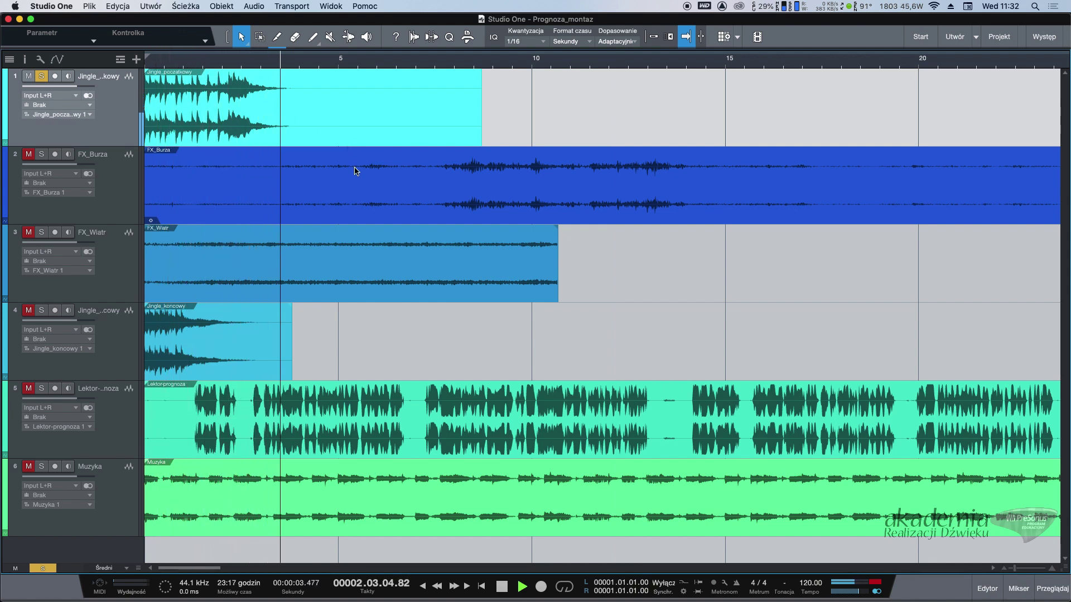
pyautogui.press('space')
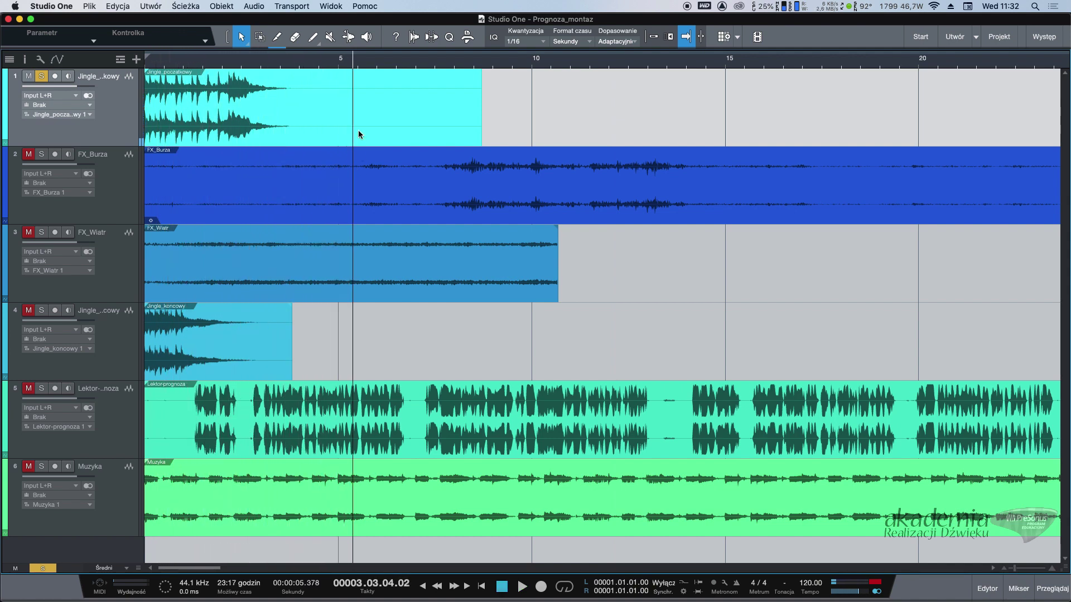
pyautogui.moveTo(481, 138); pyautogui.dragTo(347, 133)
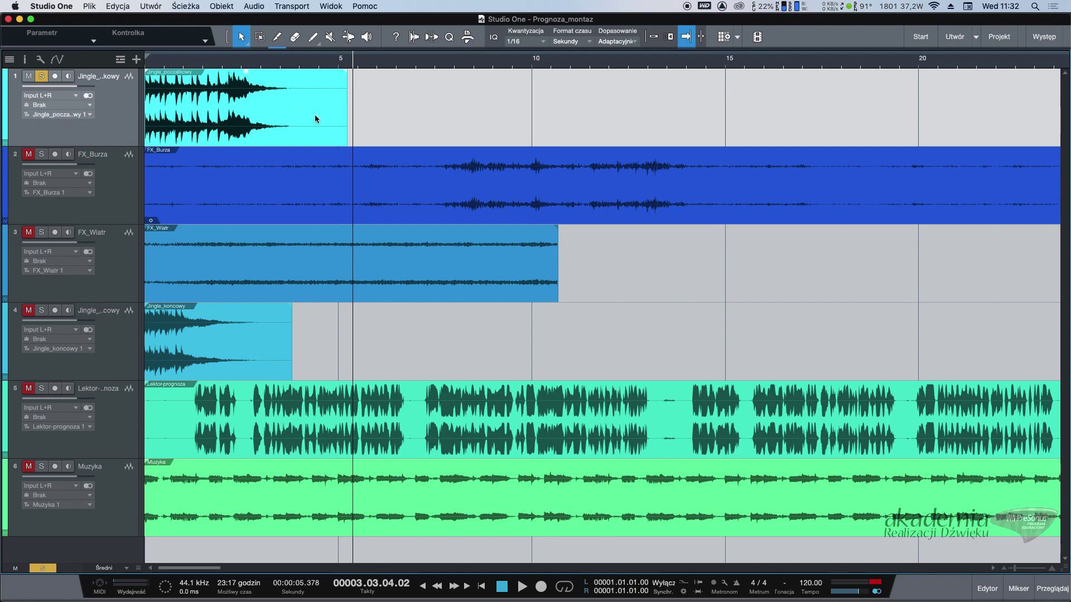
pyautogui.click(285, 66)
pyautogui.press('space')
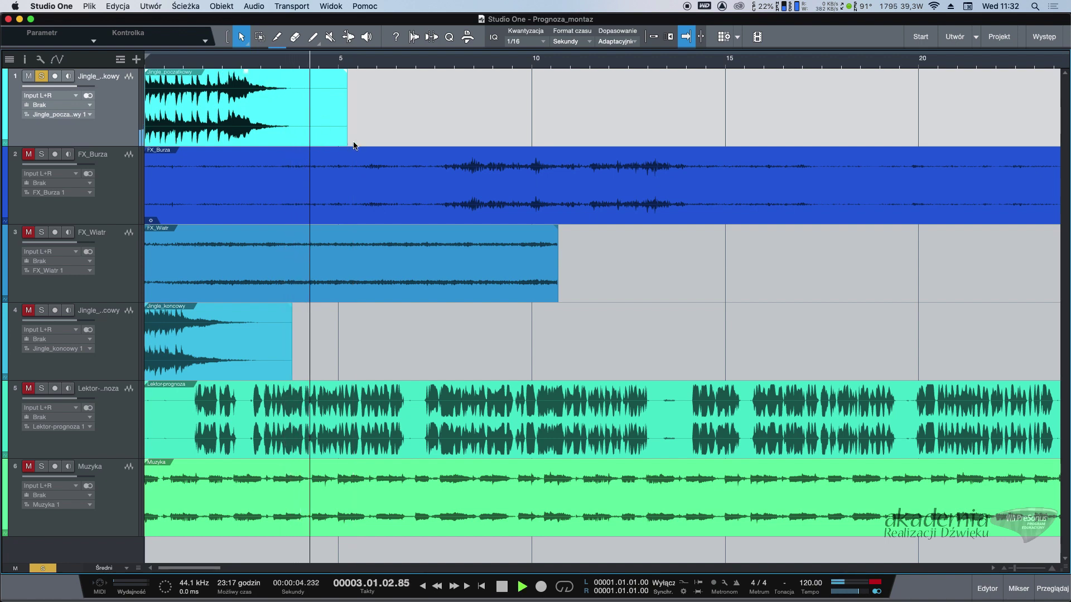
pyautogui.press('space')
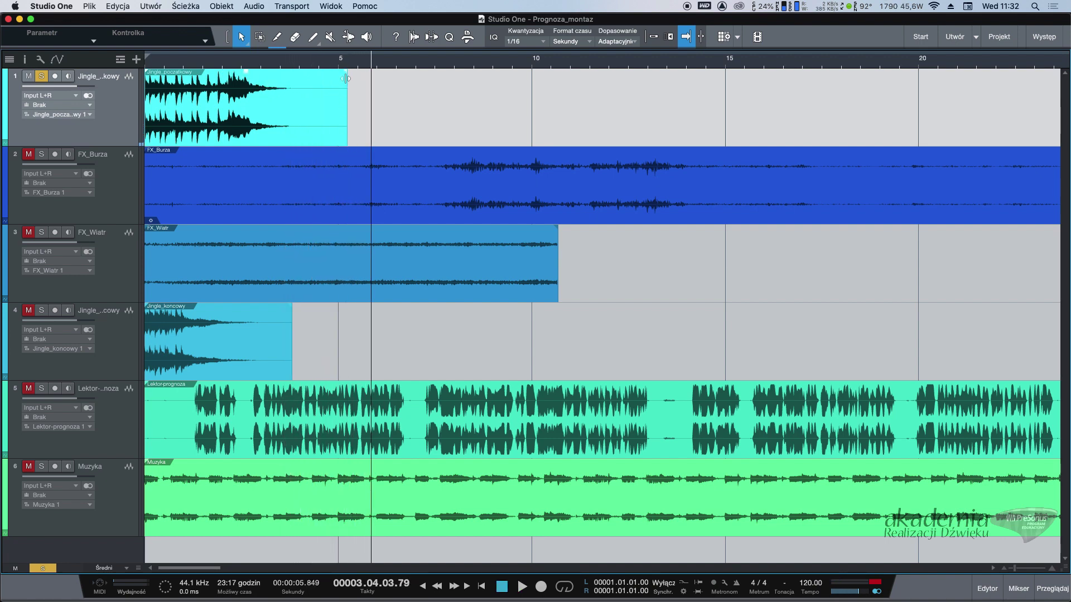
# Step: Add a curved fade-out of about 2 s to the end of the opening jingle clip and listen to it
pyautogui.moveTo(347, 77)
pyautogui.mouseDown()
pyautogui.moveTo(165, 82)
pyautogui.moveTo(268, 81)
pyautogui.mouseUp()
pyautogui.moveTo(150, 76)
pyautogui.mouseDown()
pyautogui.moveTo(218, 83)
pyautogui.moveTo(146, 83)
pyautogui.mouseUp()
pyautogui.moveTo(307, 110)
pyautogui.mouseDown()
pyautogui.moveTo(309, 75)
pyautogui.moveTo(298, 122)
pyautogui.mouseUp()
pyautogui.press('space')
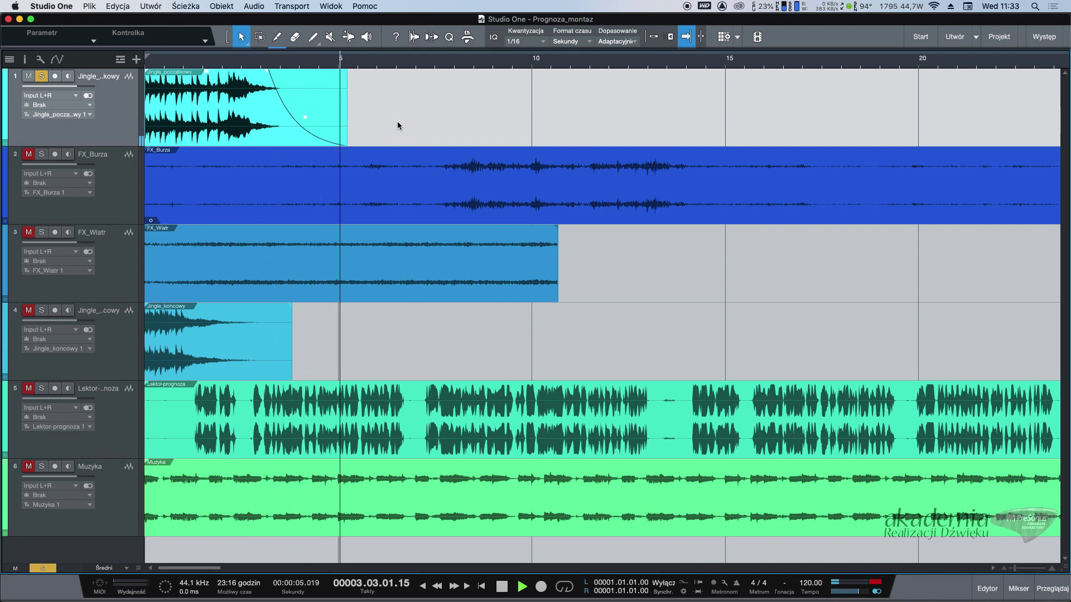
pyautogui.press('space')
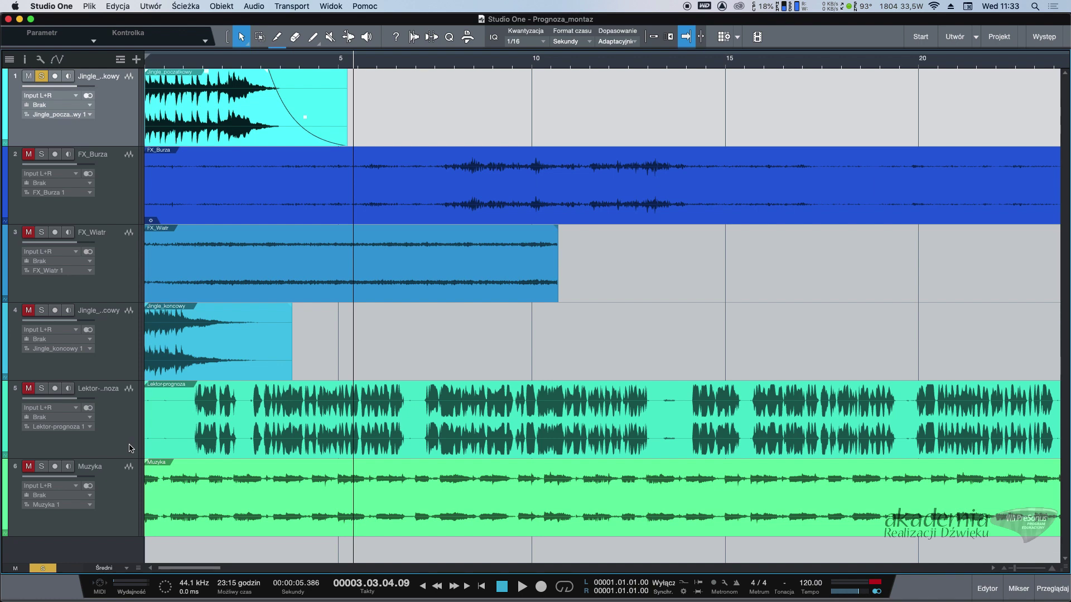
# Step: Move the Muzyka track directly below the opening jingle, unmute it and solo it
pyautogui.moveTo(121, 503); pyautogui.dragTo(135, 171)
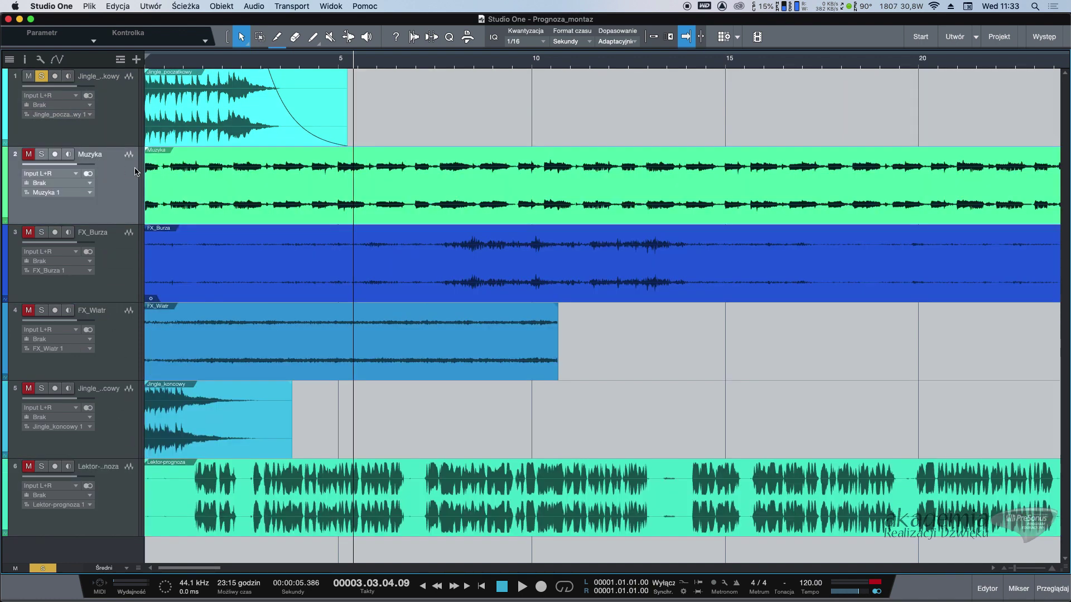
pyautogui.click(29, 154)
pyautogui.click(41, 154)
# Step: Shift the Muzyka clip to start at about 3.4 s and play its transition with the opening jingle
pyautogui.moveTo(174, 208); pyautogui.dragTo(307, 204)
pyautogui.click(224, 60)
pyautogui.press('space')
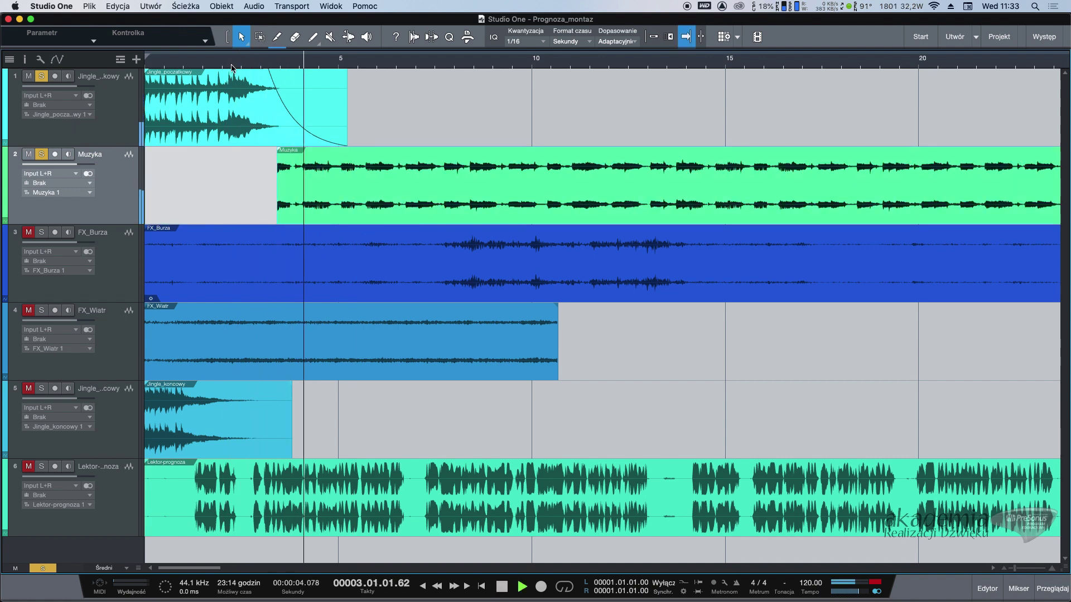
pyautogui.press('space')
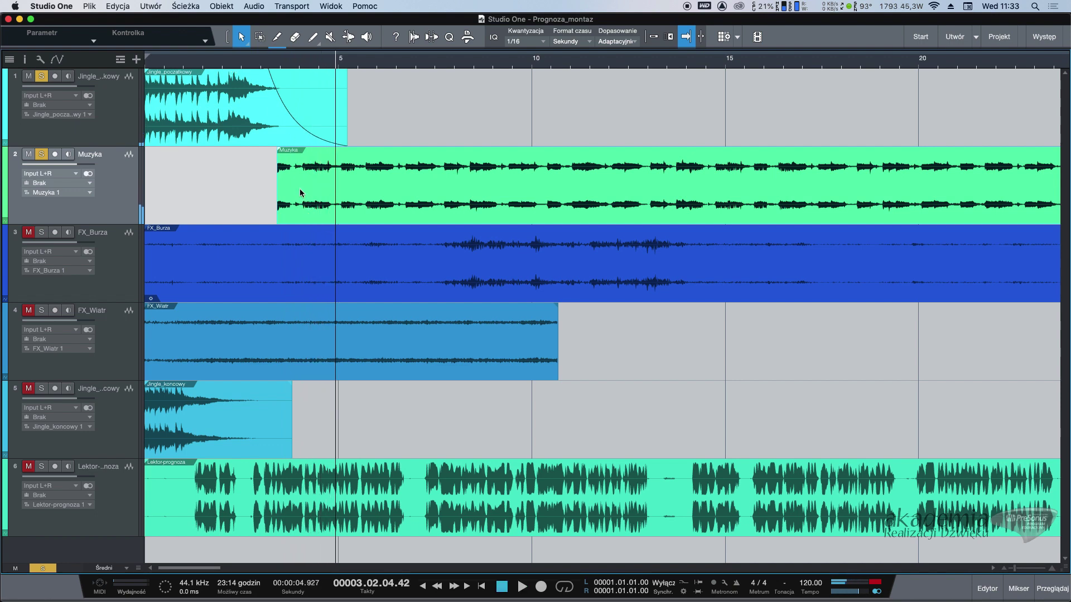
# Step: Enable the gain envelope on the Muzyka clip and shape a rising ramp from its start to about 5.1 s
pyautogui.moveTo(286, 155)
pyautogui.mouseDown()
pyautogui.moveTo(377, 160)
pyautogui.moveTo(282, 160)
pyautogui.mouseUp()
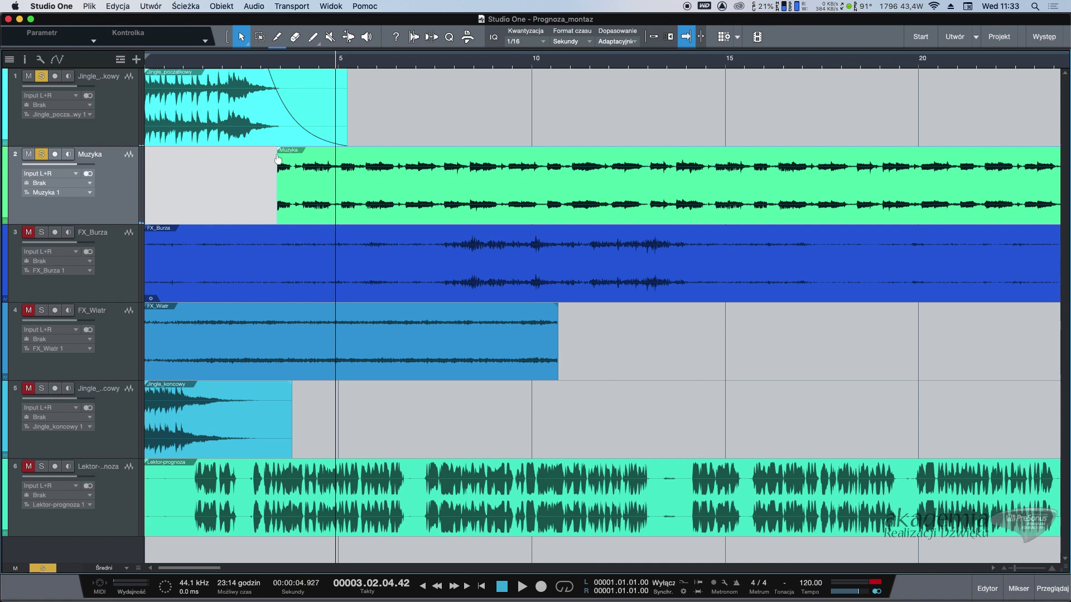
pyautogui.rightClick(316, 204)
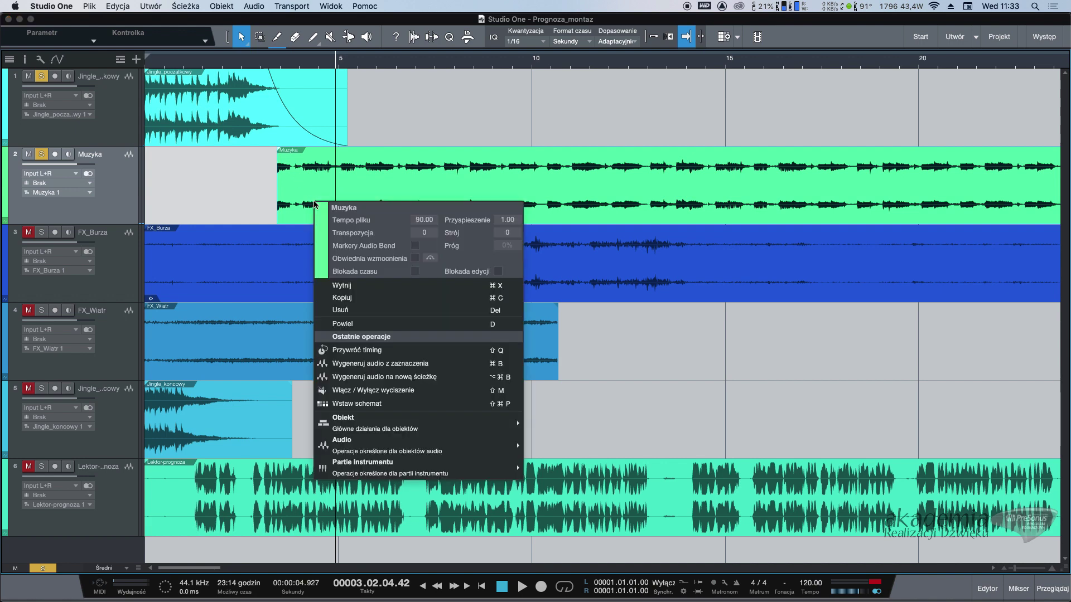
pyautogui.click(415, 259)
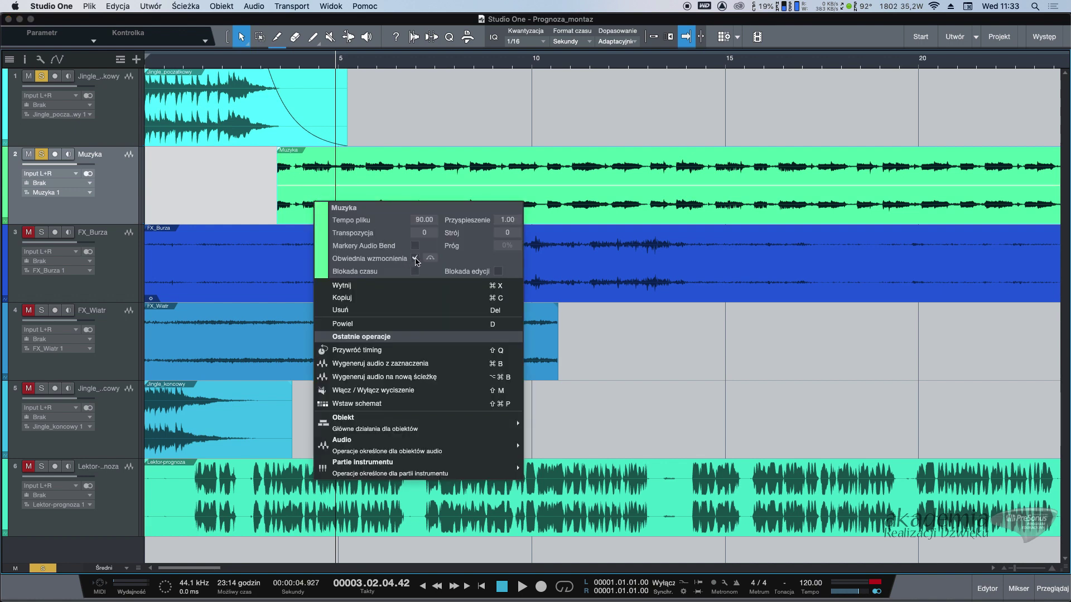
pyautogui.click(291, 193)
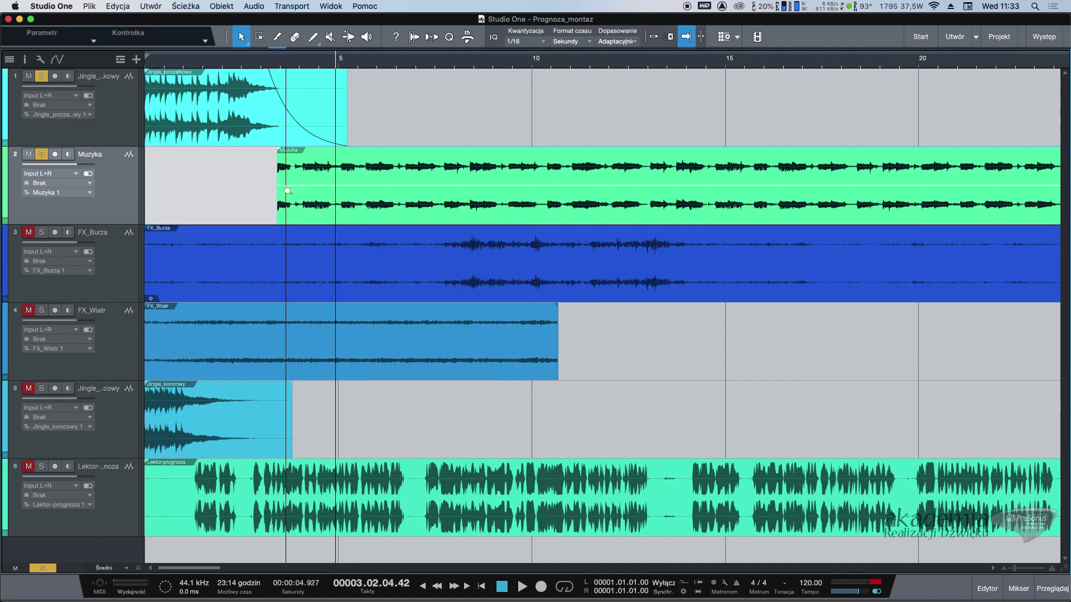
pyautogui.moveTo(278, 186); pyautogui.dragTo(294, 217)
pyautogui.click(332, 185)
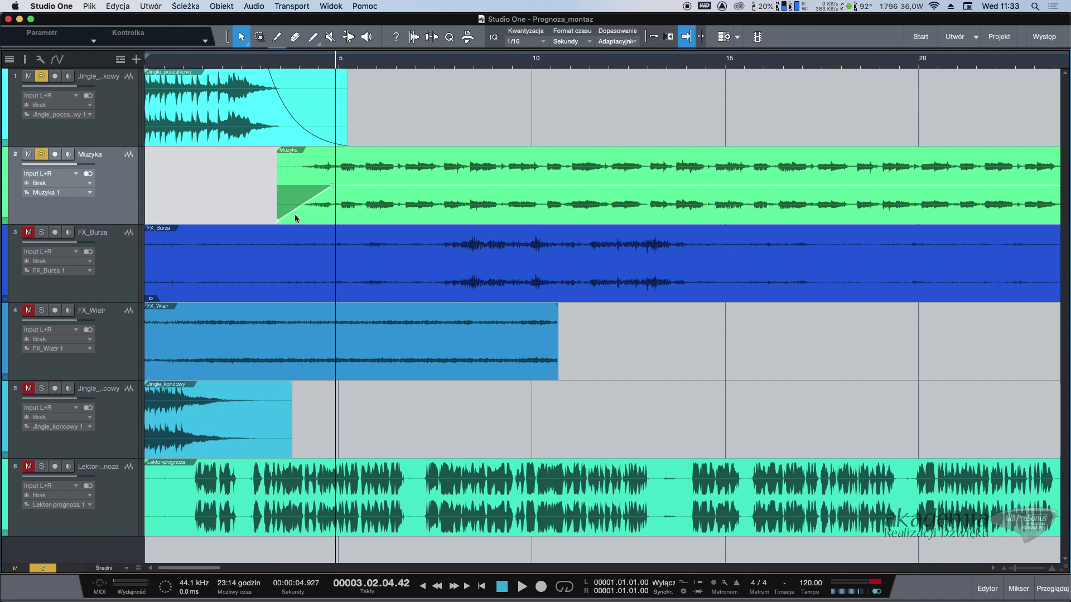
pyautogui.moveTo(331, 186); pyautogui.dragTo(344, 190)
# Step: Place the Lektor-prognoza track below Muzyka, start its clip at about 3.6 s without the leading silence, and solo it for playback
pyautogui.moveTo(94, 495); pyautogui.dragTo(123, 257)
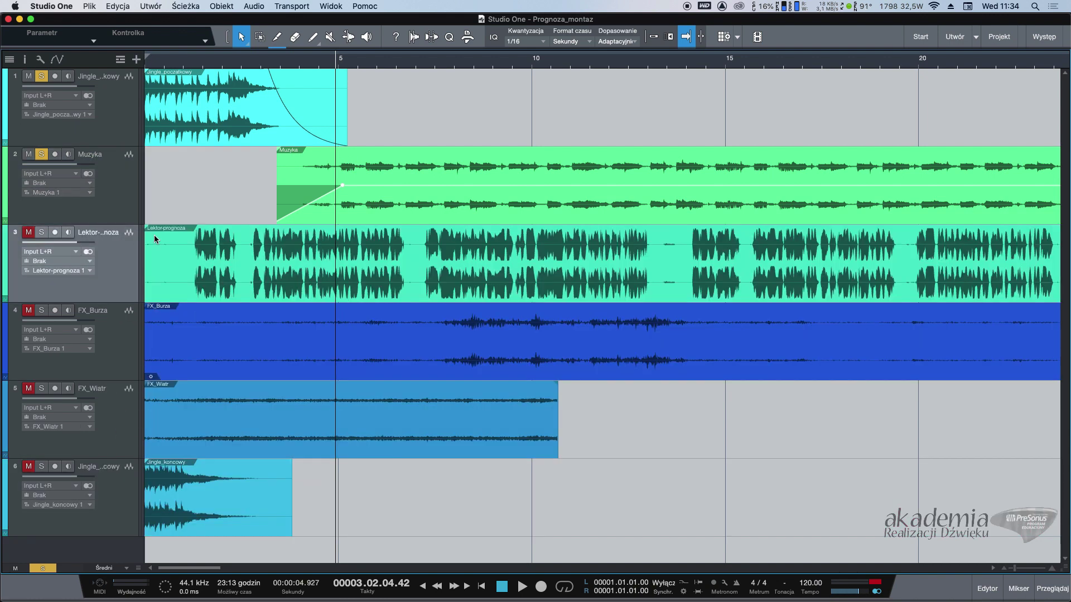
pyautogui.moveTo(146, 298); pyautogui.dragTo(320, 296)
pyautogui.click(41, 232)
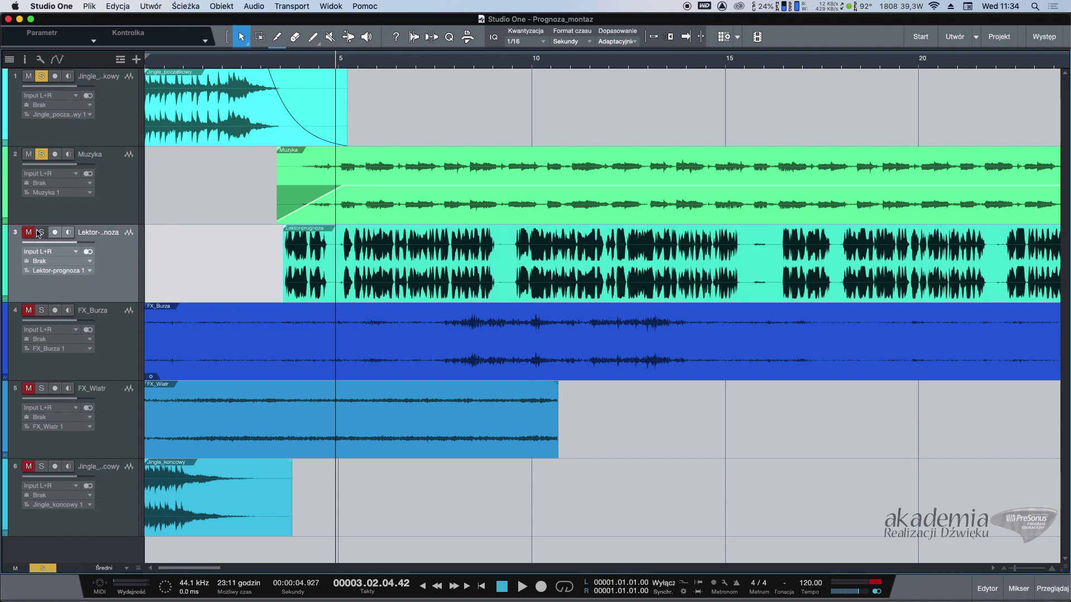
pyautogui.click(29, 232)
pyautogui.press('space')
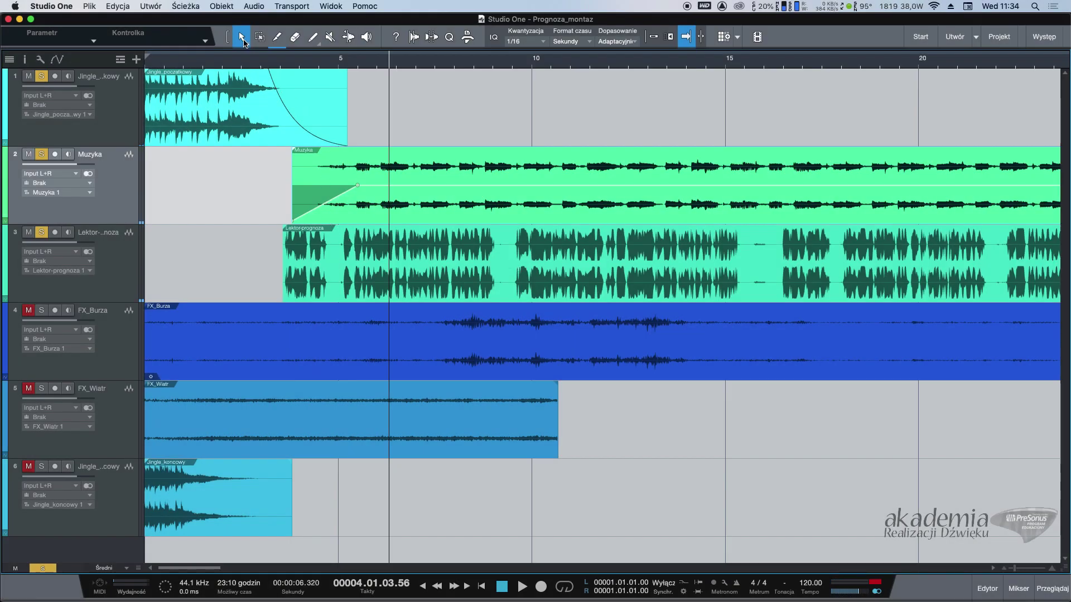
# Step: Cycle through all the editing tools in order and return to the Arrow tool
pyautogui.press('2')
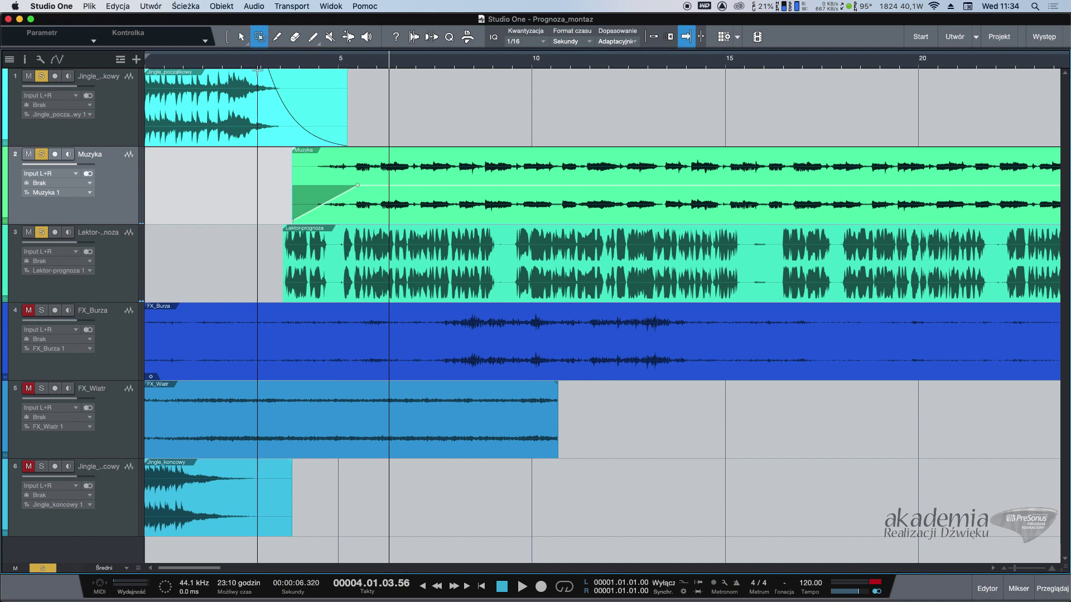
pyautogui.press('3')
pyautogui.press('4')
pyautogui.press('5')
pyautogui.press('6')
pyautogui.press('7')
pyautogui.press('1')
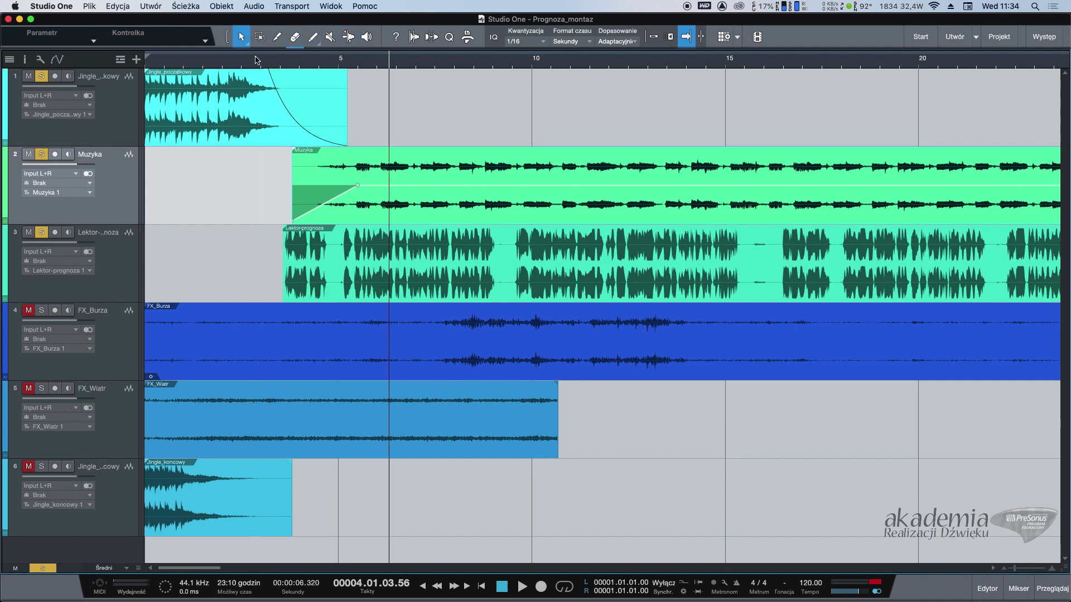
# Step: Alternate repeatedly between the Split tool and the Arrow tool
pyautogui.click(274, 43)
pyautogui.press('1')
pyautogui.press('3')
pyautogui.press('1')
pyautogui.press('3')
pyautogui.press('1')
pyautogui.press('3')
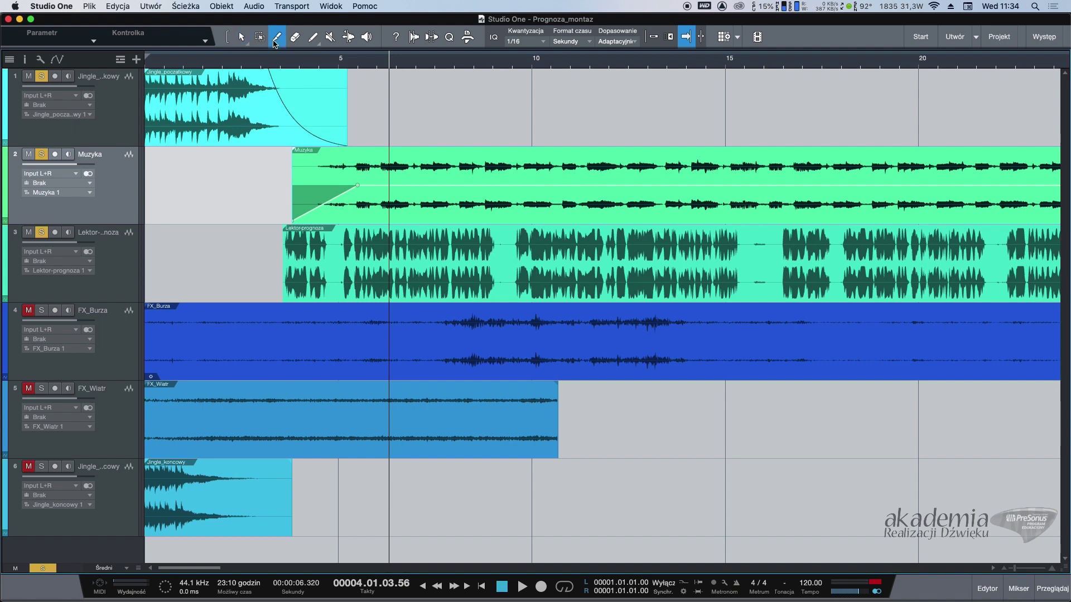
# Step: Return to the Arrow tool and assign the Split tool as its alternative tool for the Command modifier
pyautogui.press('1')
pyautogui.rightClick(248, 44)
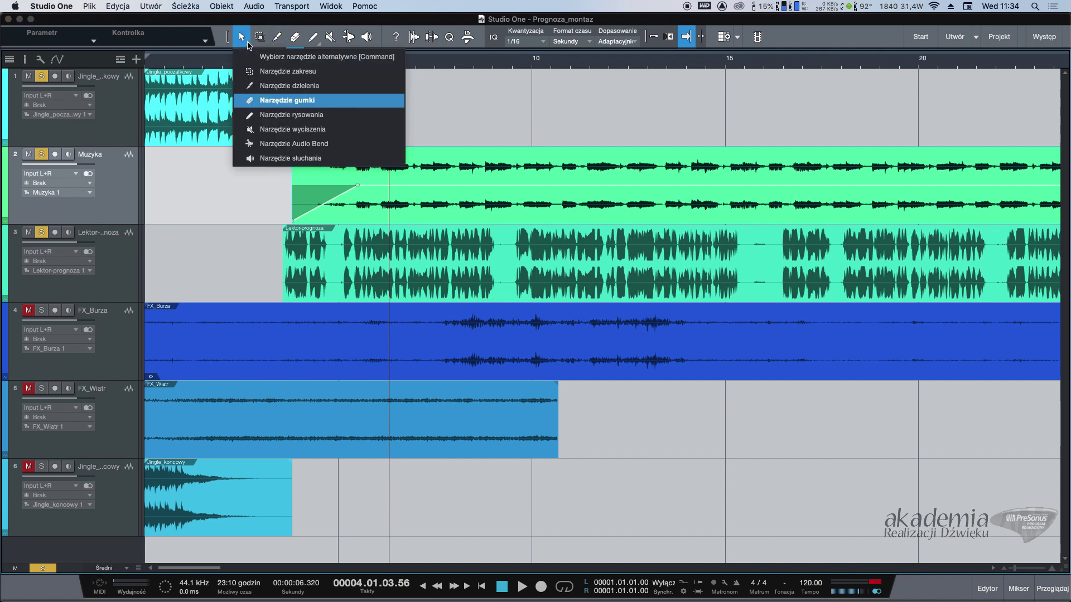
pyautogui.click(279, 87)
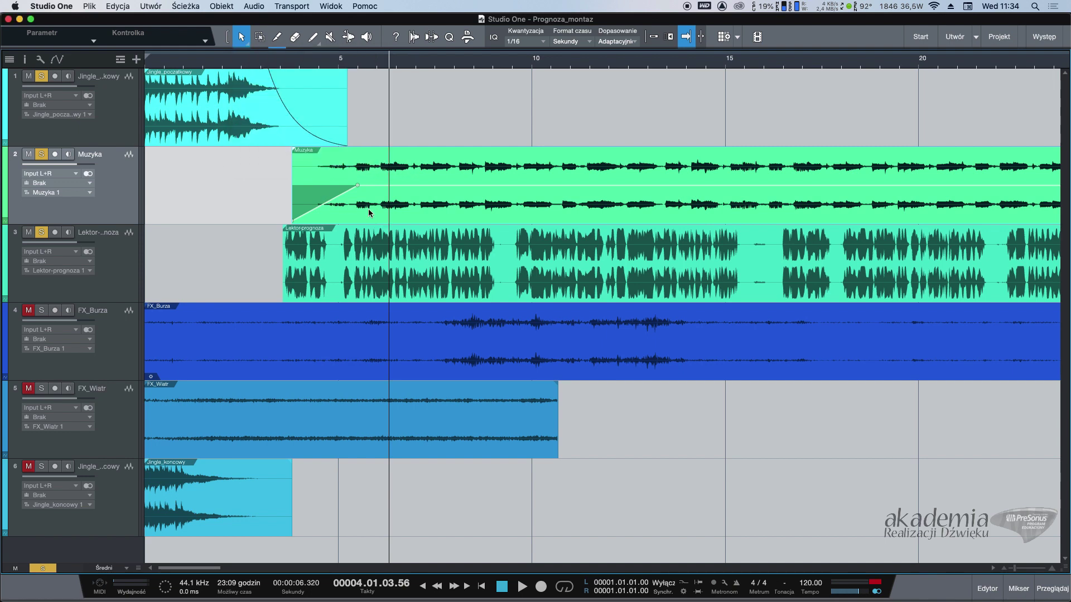
# Step: Split the Lektor-prognoza clip in the pause at about 4.9 s and move the second part to start at about 6.7 s
pyautogui.moveTo(340, 283); pyautogui.dragTo(342, 283)
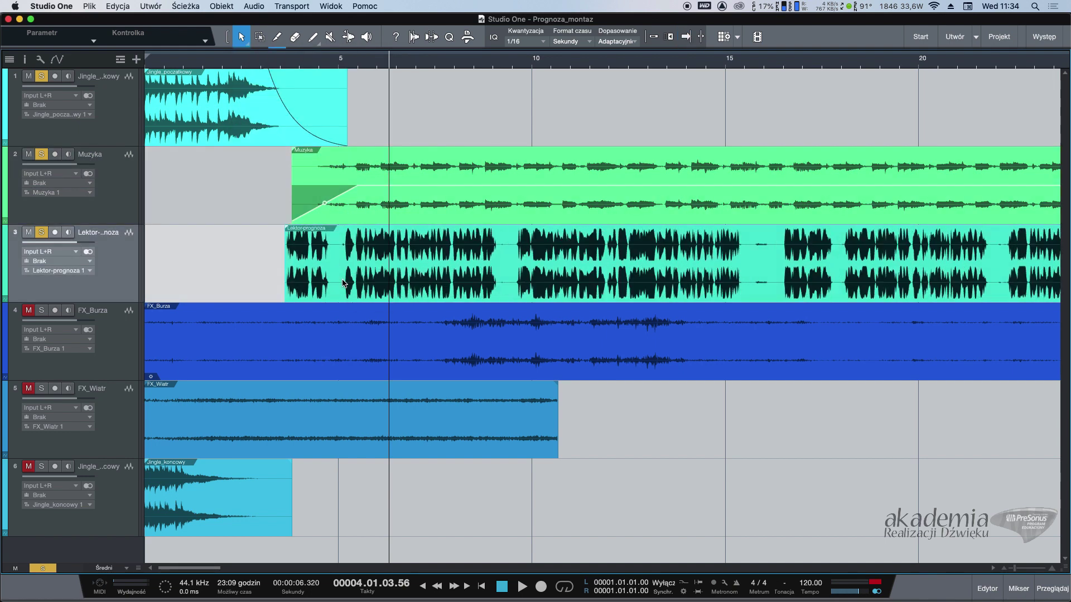
pyautogui.press('super')
pyautogui.press('super')
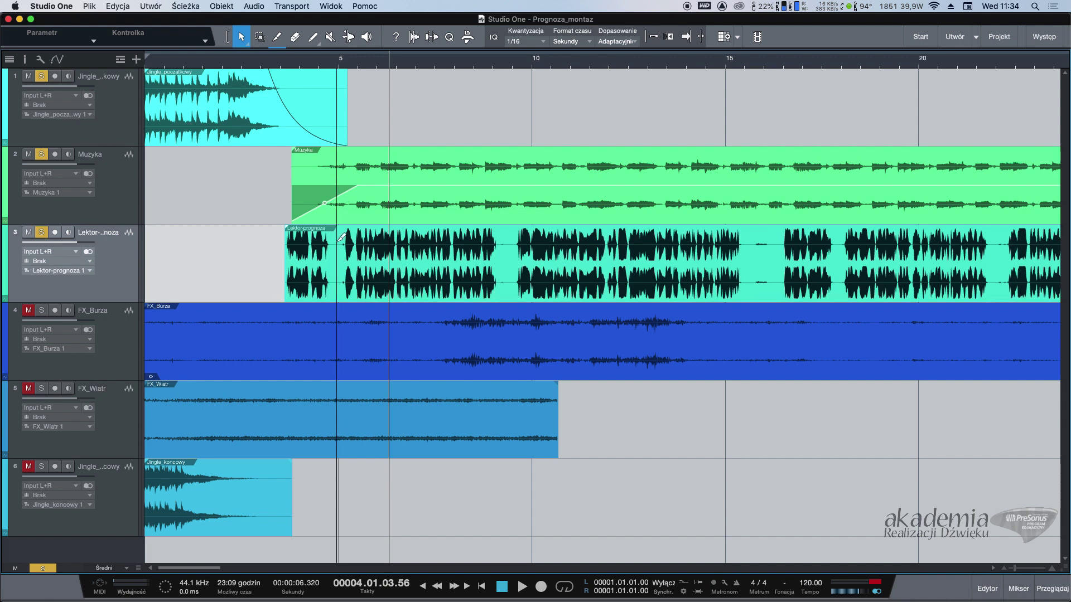
pyautogui.click(336, 238)
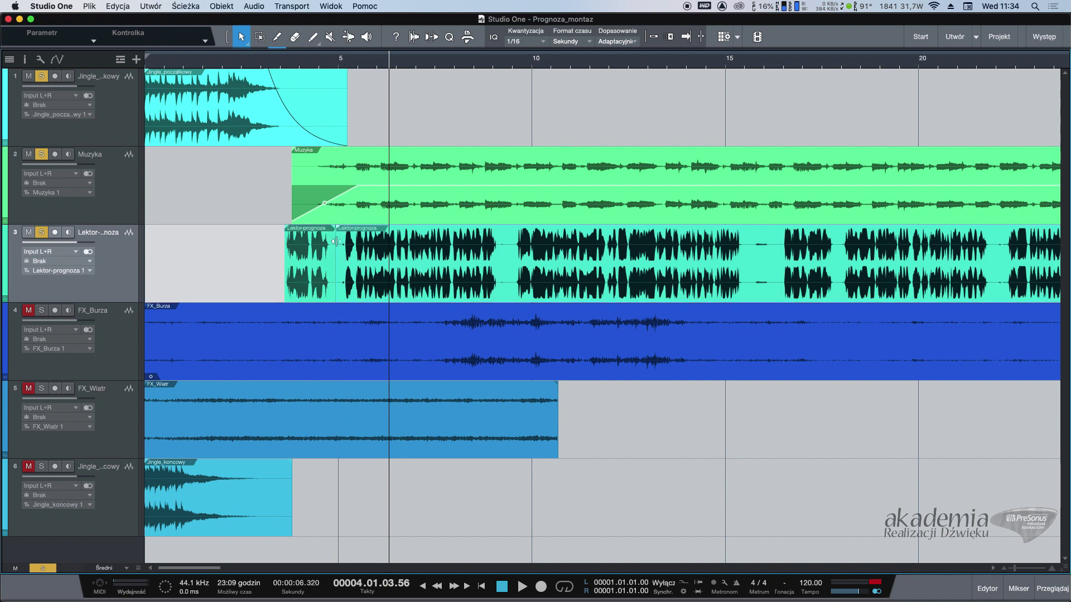
pyautogui.moveTo(346, 287); pyautogui.dragTo(413, 288)
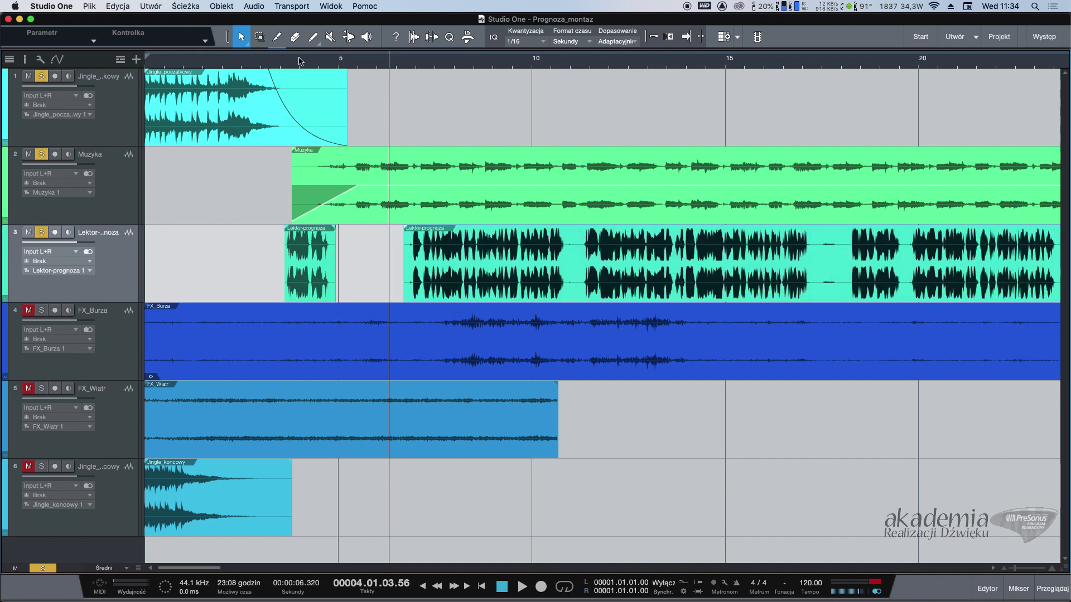
# Step: Play the montage from about 3.5 s through the gap to the start of the second voice-over clip
pyautogui.click(280, 63)
pyautogui.press('space')
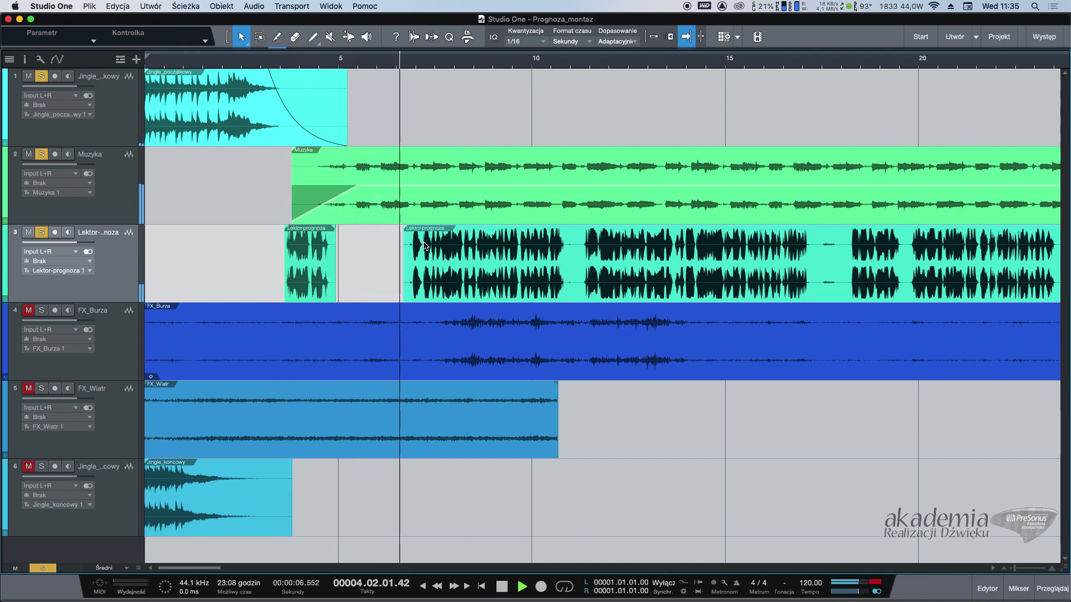
pyautogui.press('space')
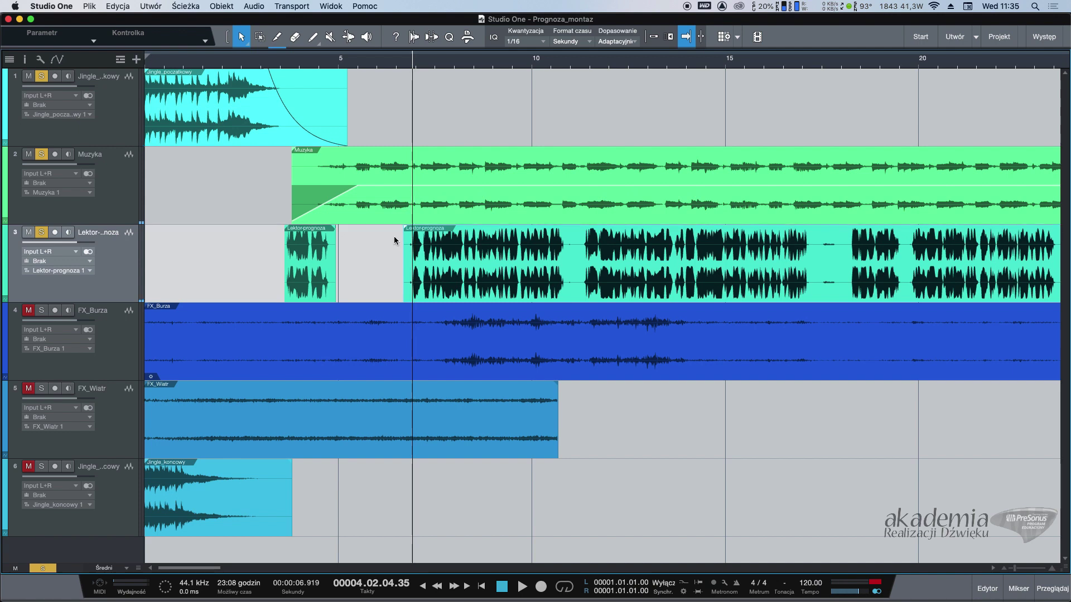
# Step: Split the second Lektor-prognoza clip at about 6.92 s, delete the noisy lead-in before the first word, and add a short fade-in
pyautogui.moveTo(396, 238); pyautogui.dragTo(434, 301)
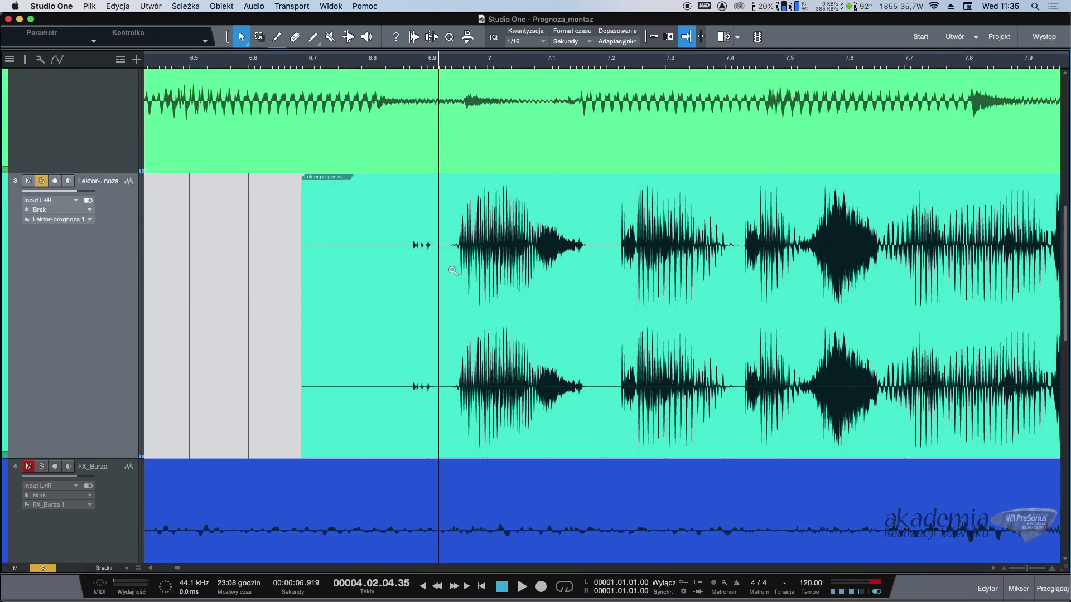
pyautogui.keyDown('super'); pyautogui.click(443, 218); pyautogui.keyUp('super')
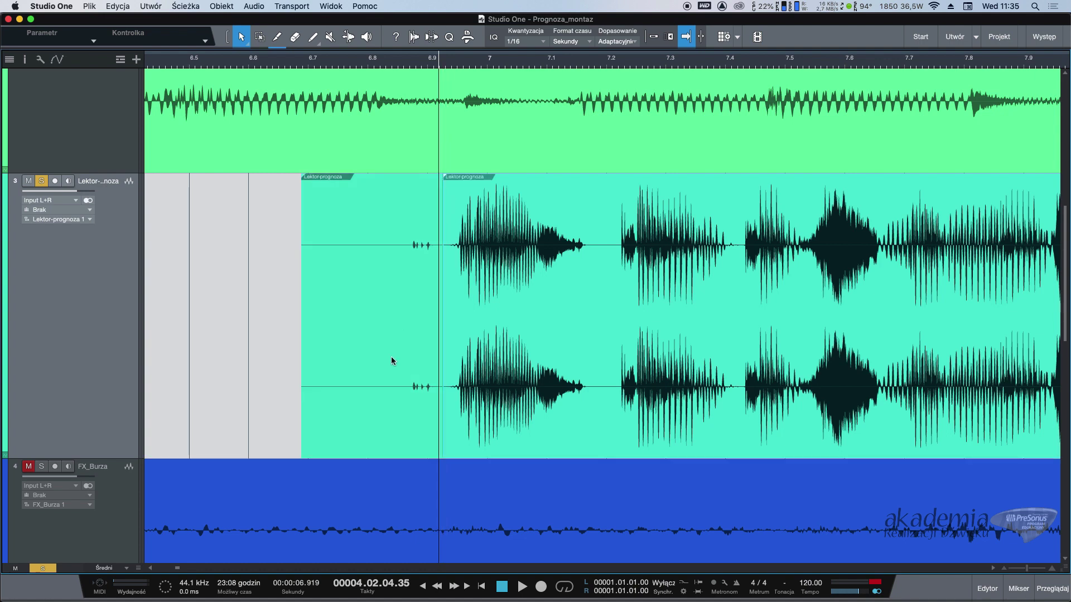
pyautogui.click(390, 404)
pyautogui.press('Delete')
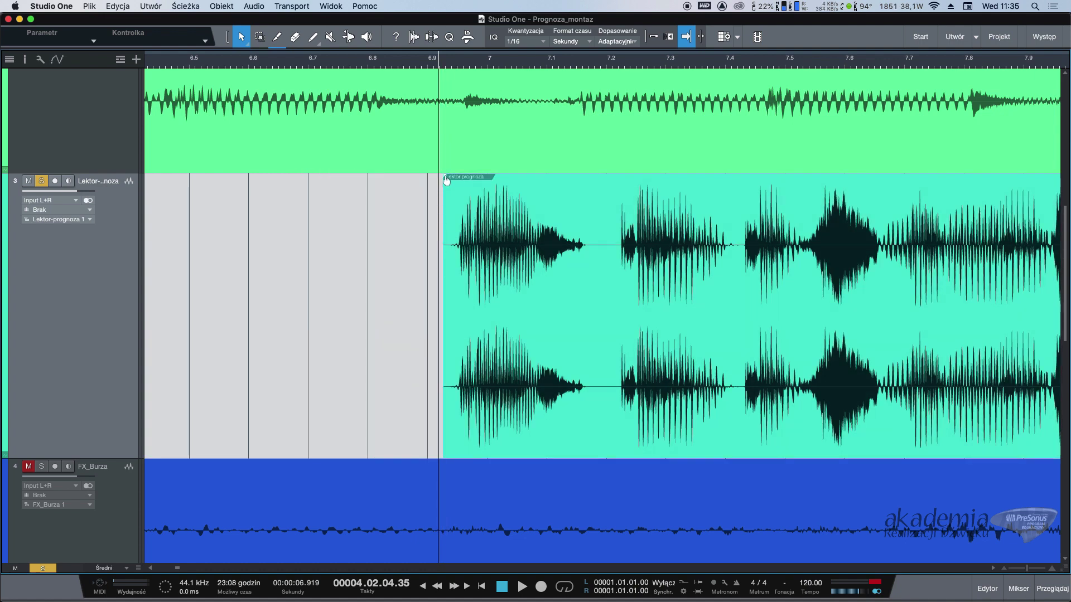
pyautogui.hscroll(-5, 379, 215)
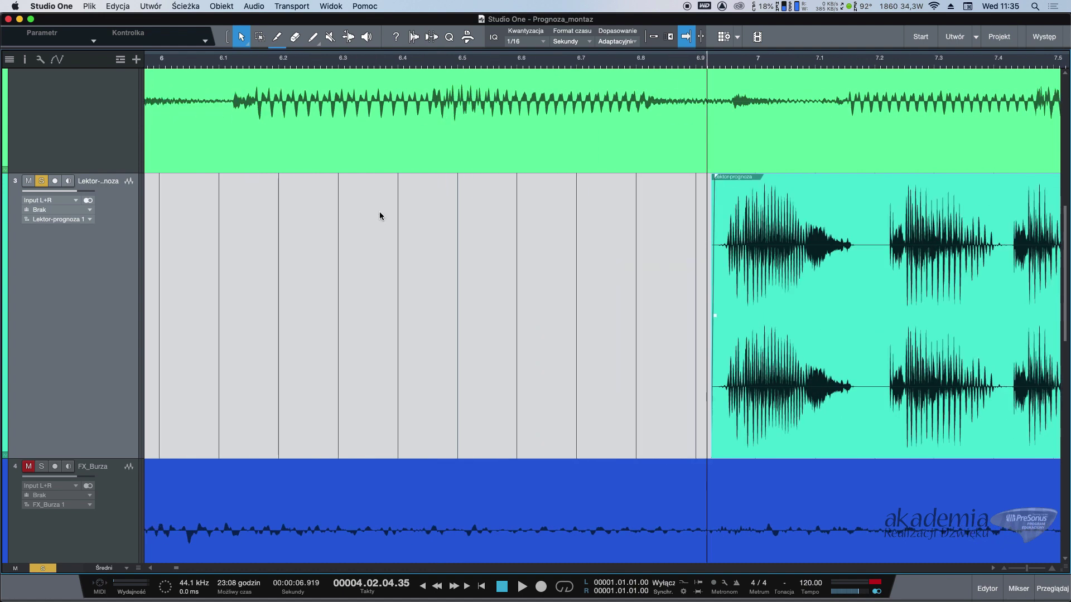
# Step: Trim the end of the first Lektor-prognoza clip to about 4.82 s and give it a fade-out of about 3.74 ms
pyautogui.hscroll(-10, 380, 216)
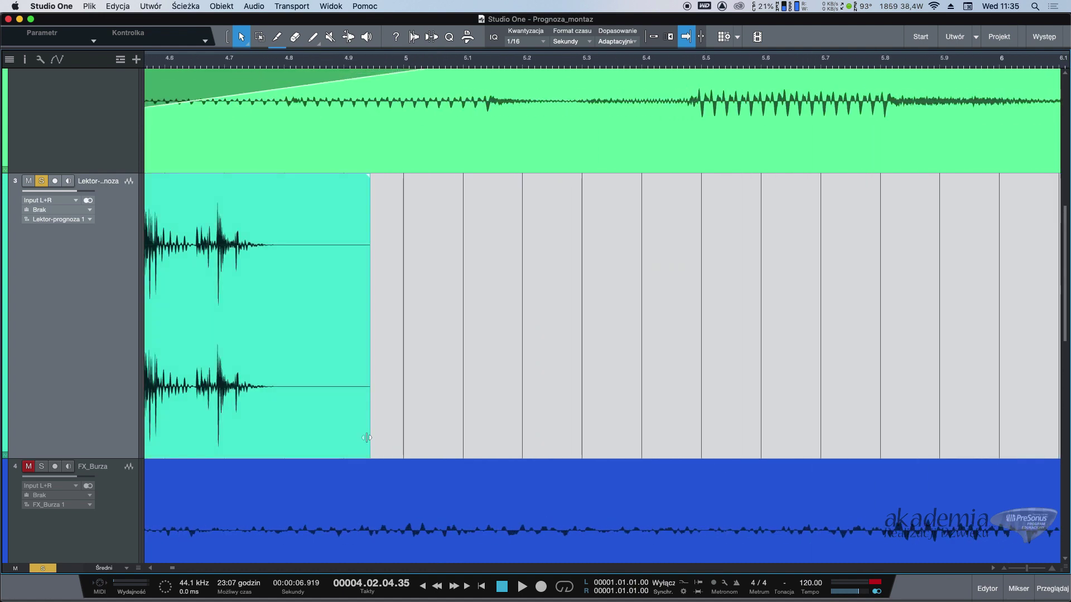
pyautogui.moveTo(366, 437); pyautogui.dragTo(298, 357)
pyautogui.moveTo(296, 177); pyautogui.dragTo(295, 181)
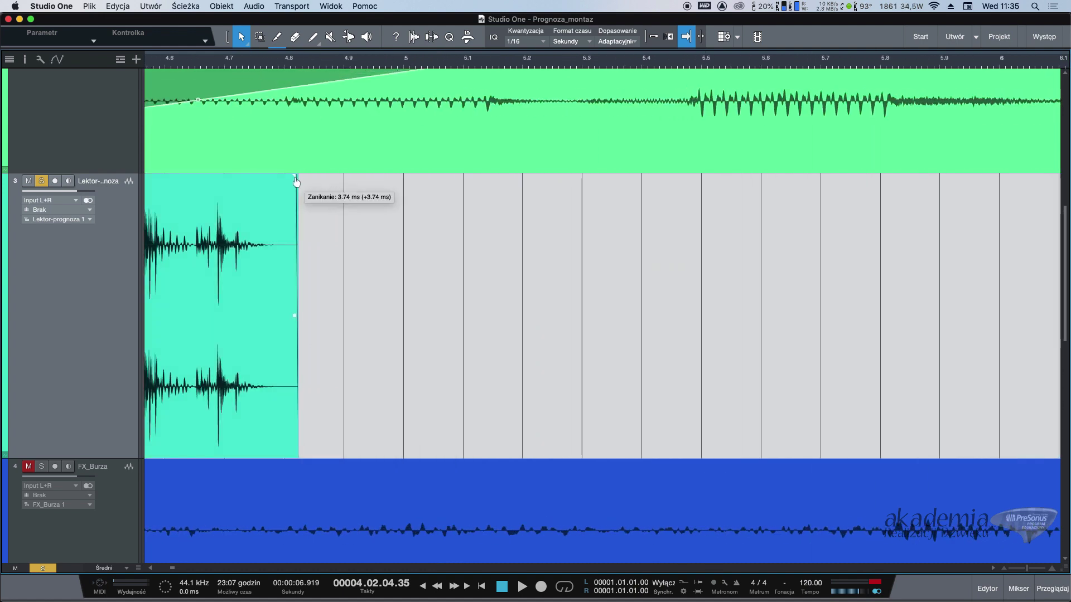
# Step: Trim the start of the first Lektor-prognoza clip to about 3.69 s and add a short fade-in
pyautogui.hscroll(-12, 280, 184)
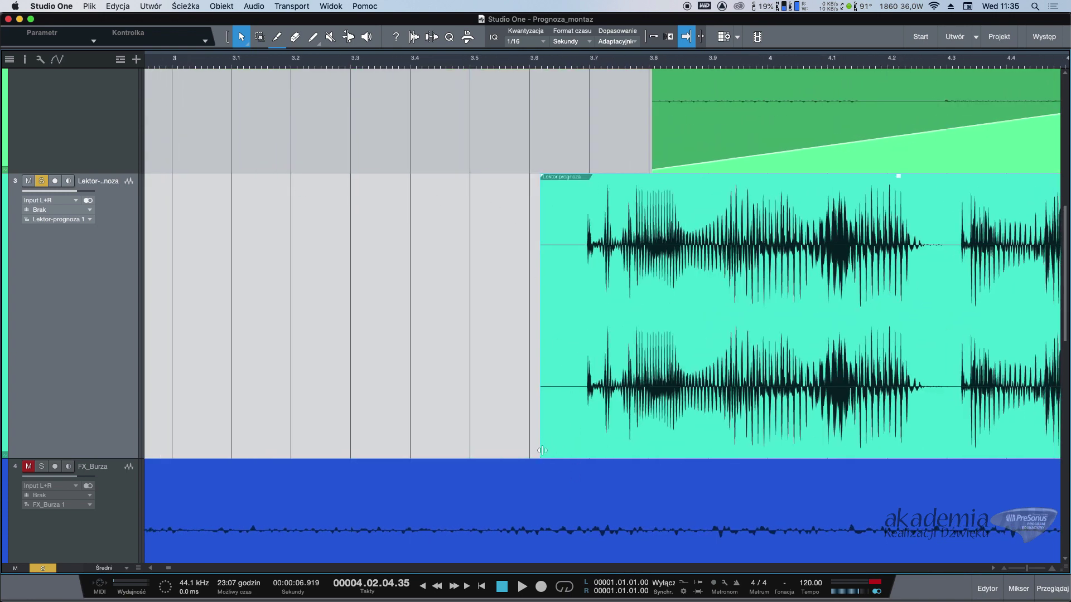
pyautogui.moveTo(542, 450); pyautogui.dragTo(584, 446)
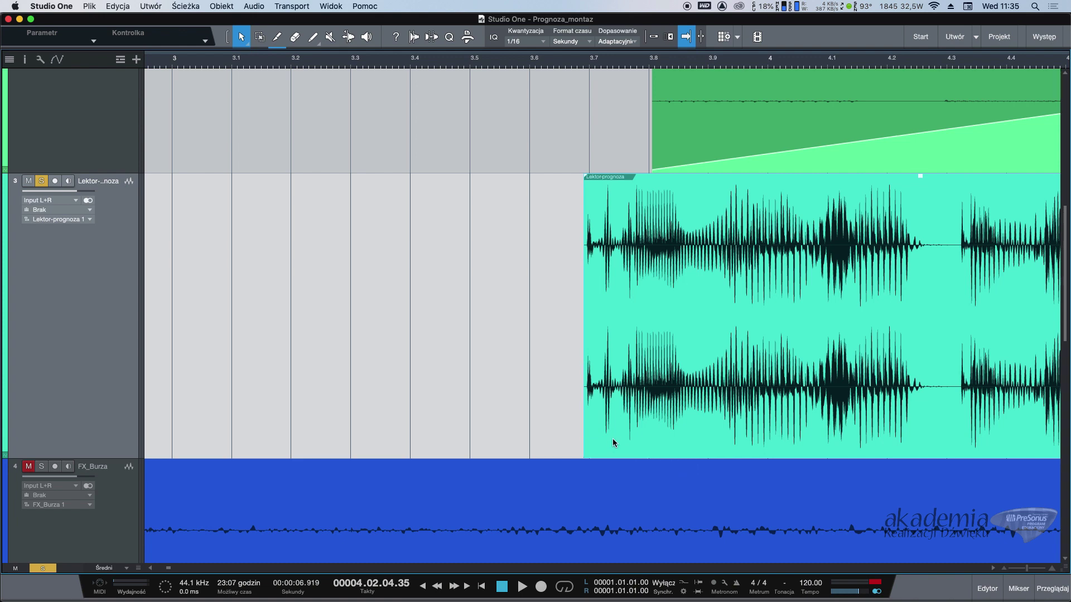
pyautogui.hscroll(5, 613, 427)
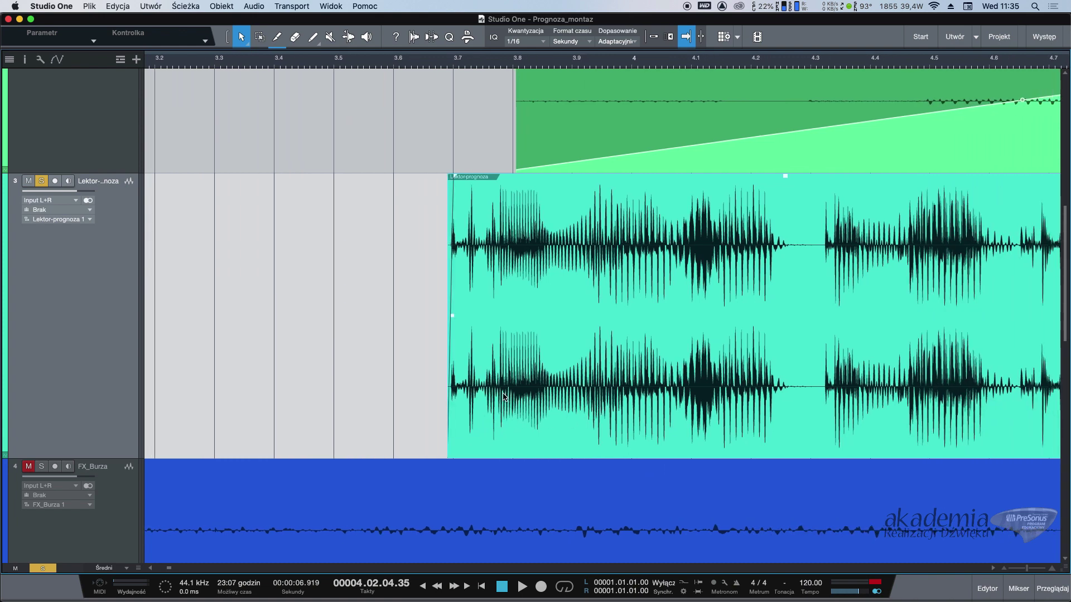
pyautogui.hscroll(10, 504, 397)
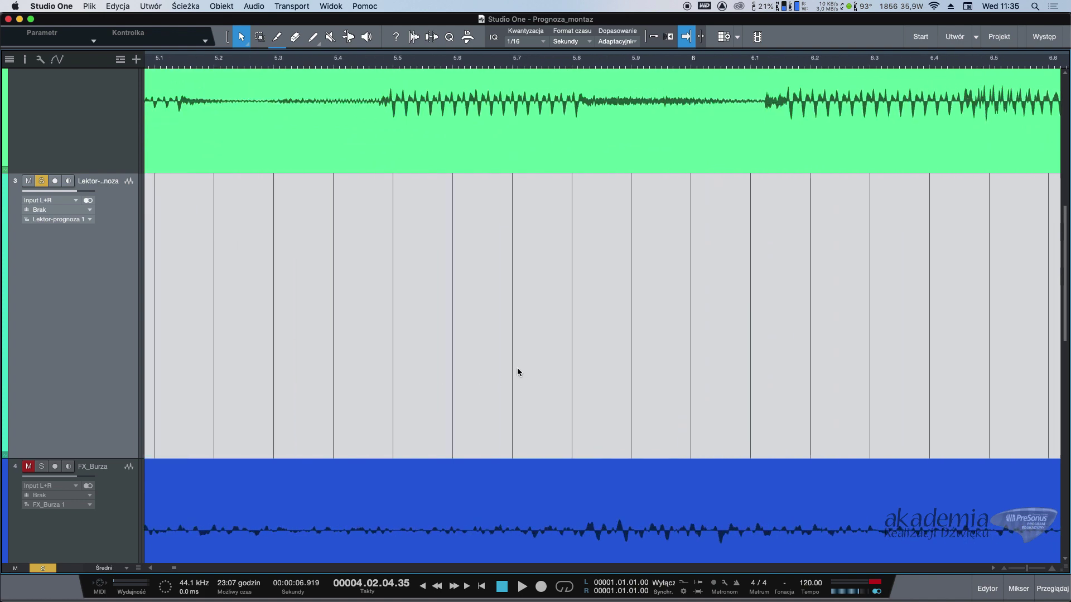
pyautogui.hscroll(6, 517, 372)
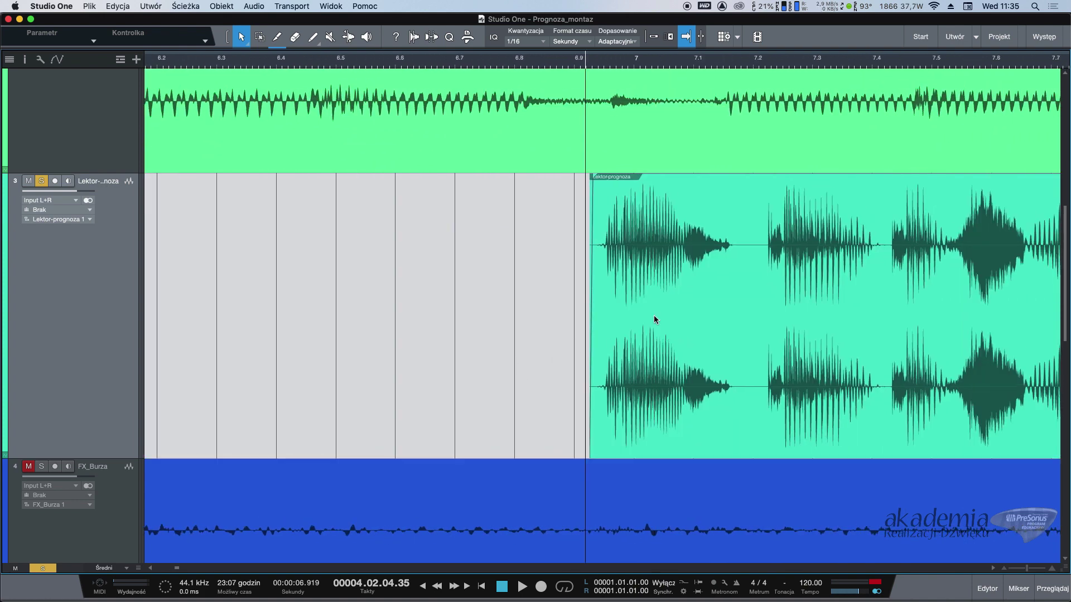
pyautogui.hotkey('shift', 'z')
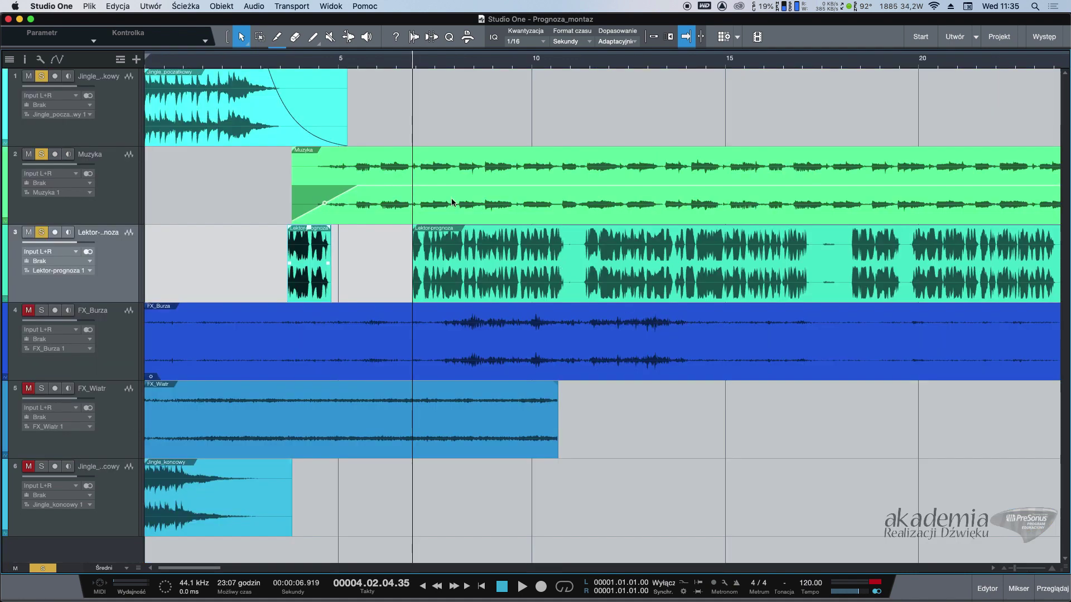
# Step: Add Muzyka volume envelope points at about 6.7 s and 6.9 s, lowering the music under the voice-over during playback from about 3.6 s
pyautogui.click(405, 187)
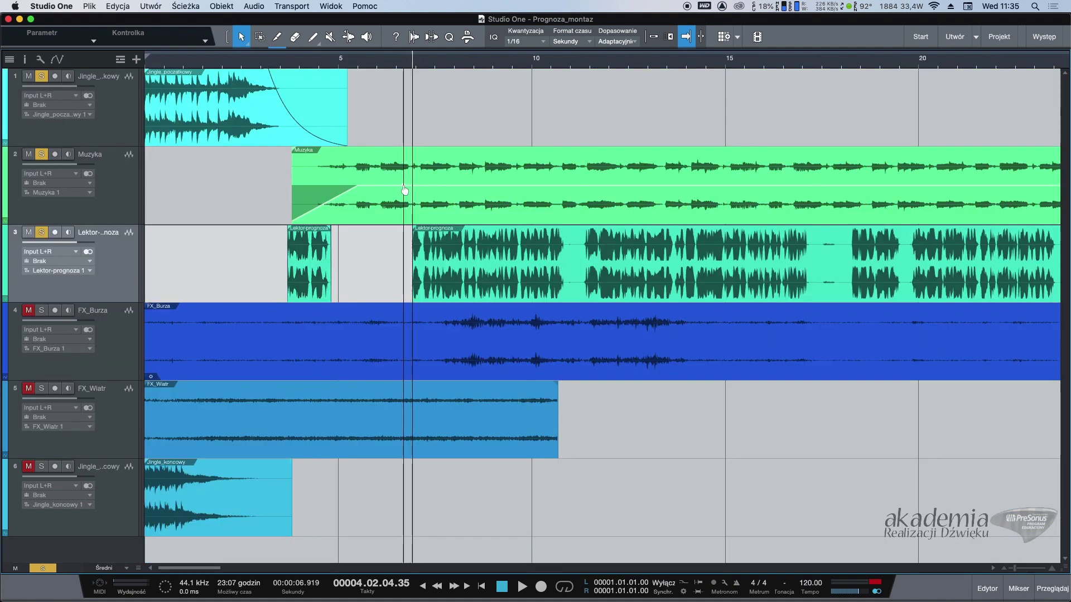
pyautogui.moveTo(410, 186); pyautogui.dragTo(411, 201)
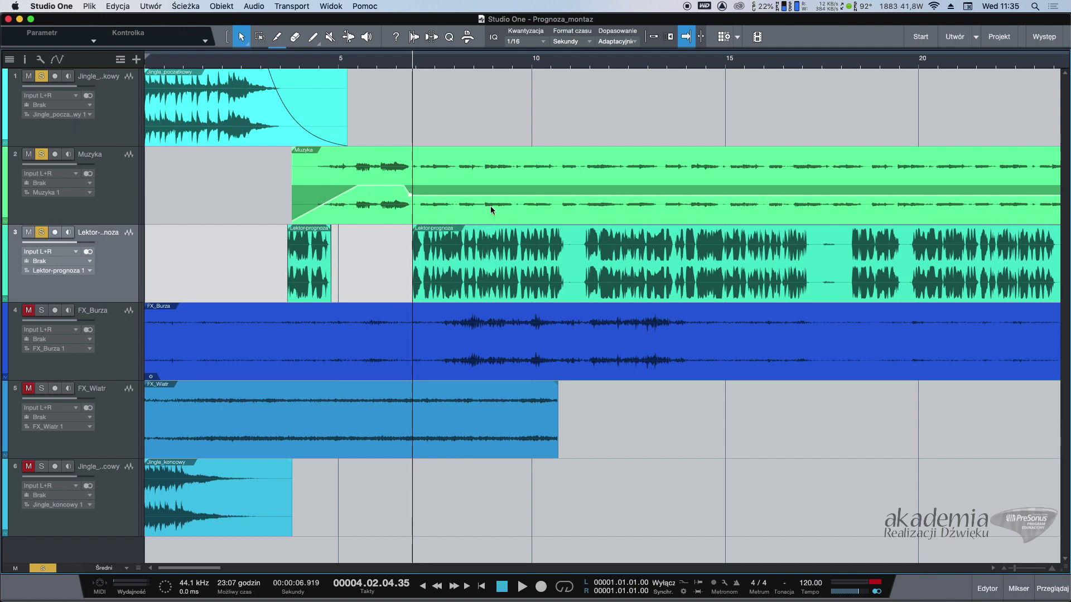
pyautogui.click(284, 61)
pyautogui.press('space')
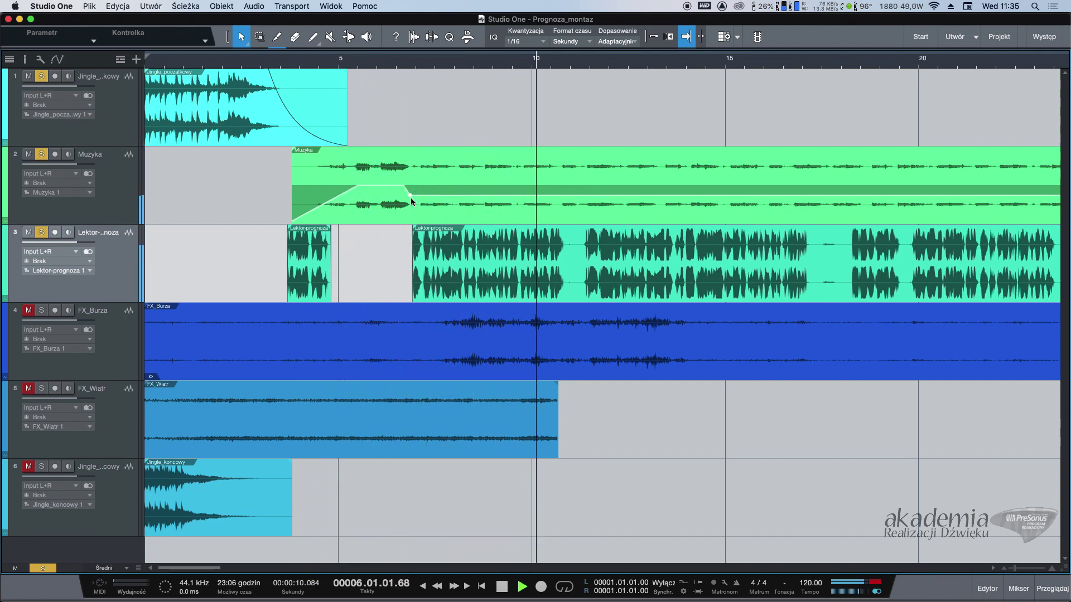
pyautogui.moveTo(410, 196); pyautogui.dragTo(413, 207)
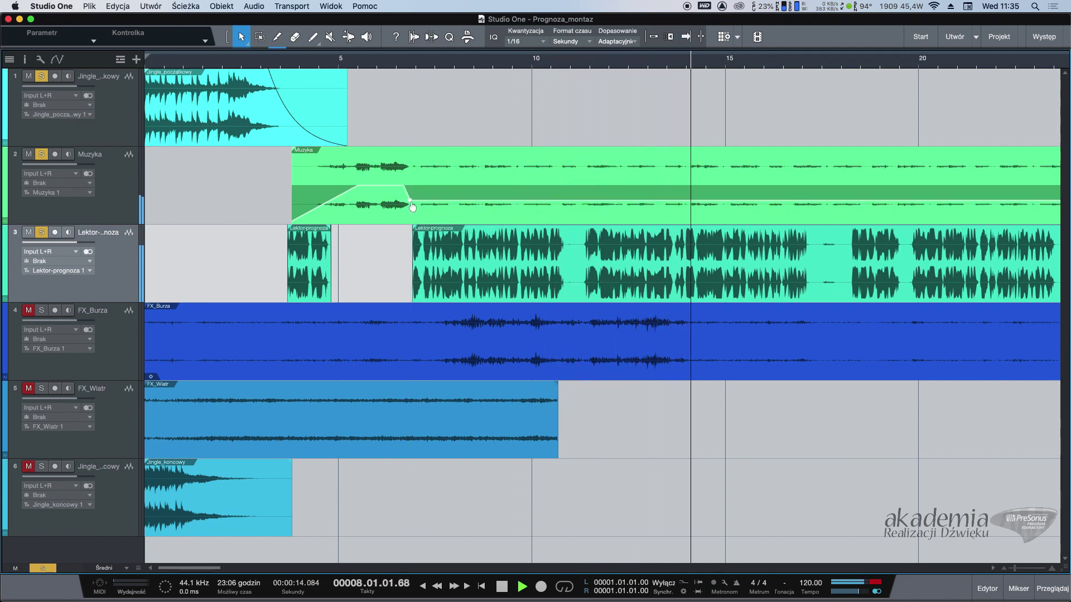
pyautogui.moveTo(413, 208); pyautogui.dragTo(413, 208)
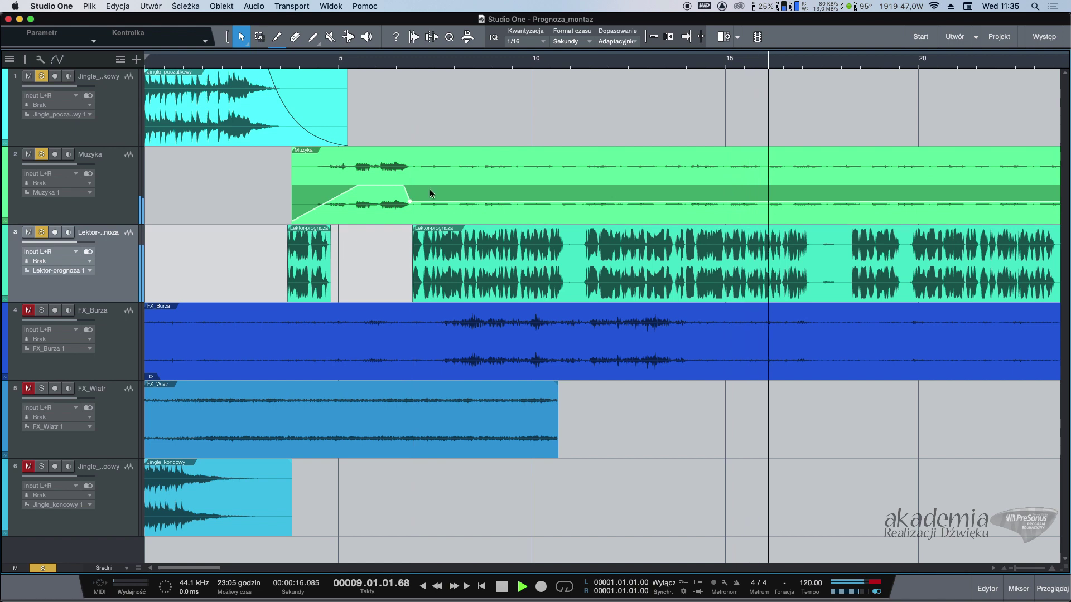
pyautogui.hscroll(1, 425, 187)
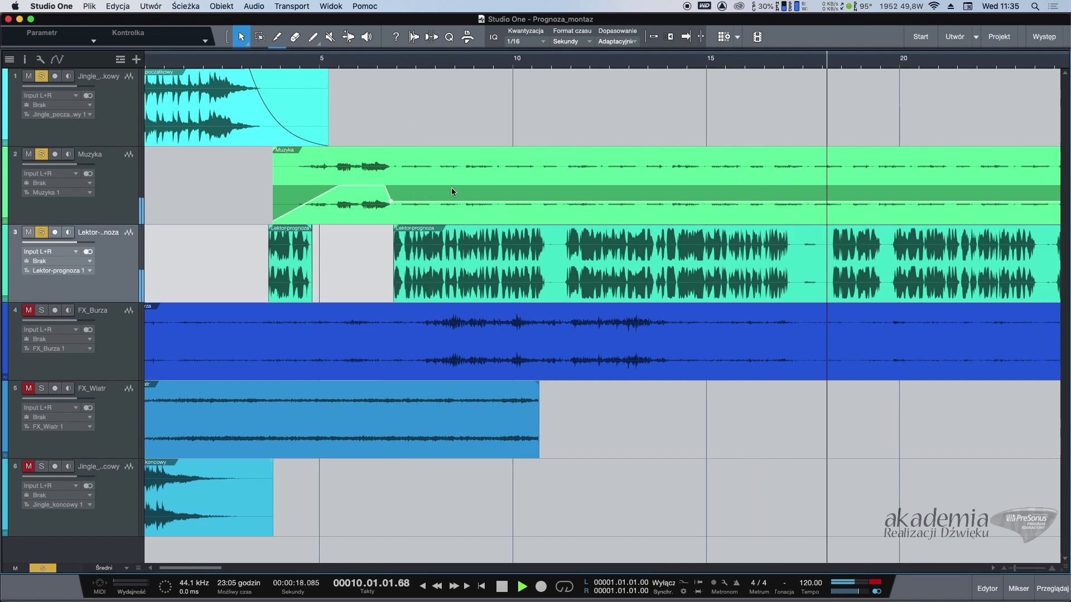
pyautogui.press('space')
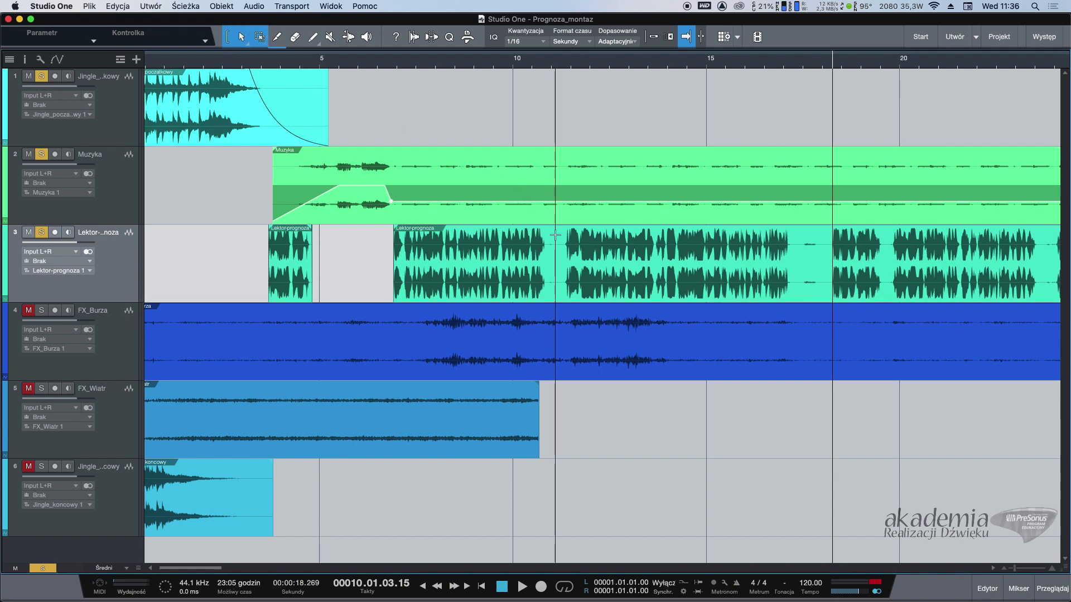
# Step: Cut out and delete the voice-over pause between about 10.9 s and 11.27 s with the Range tool
pyautogui.click(553, 289)
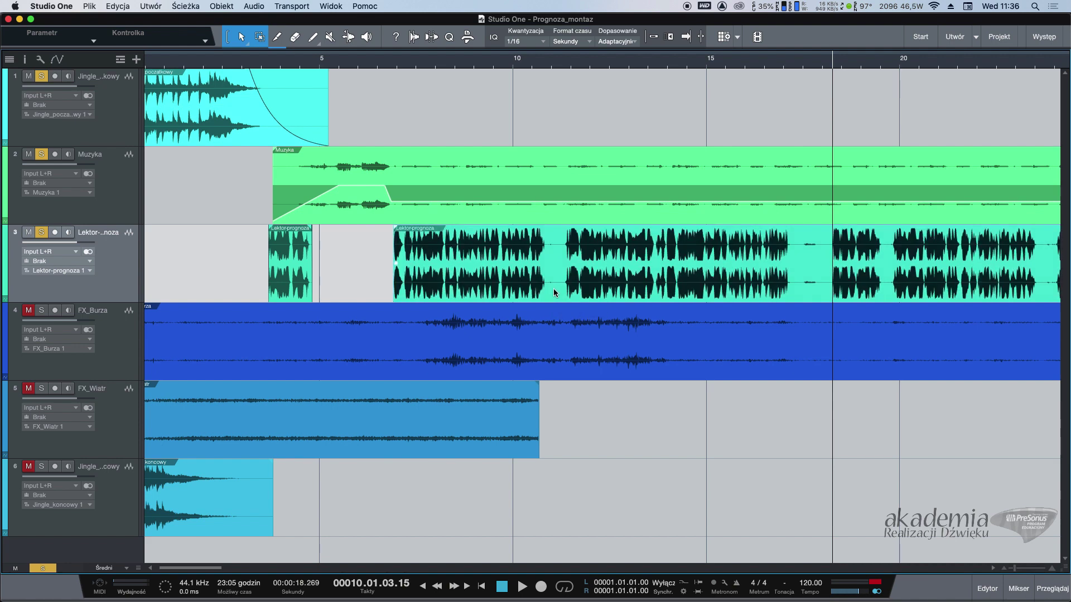
pyautogui.click(547, 229)
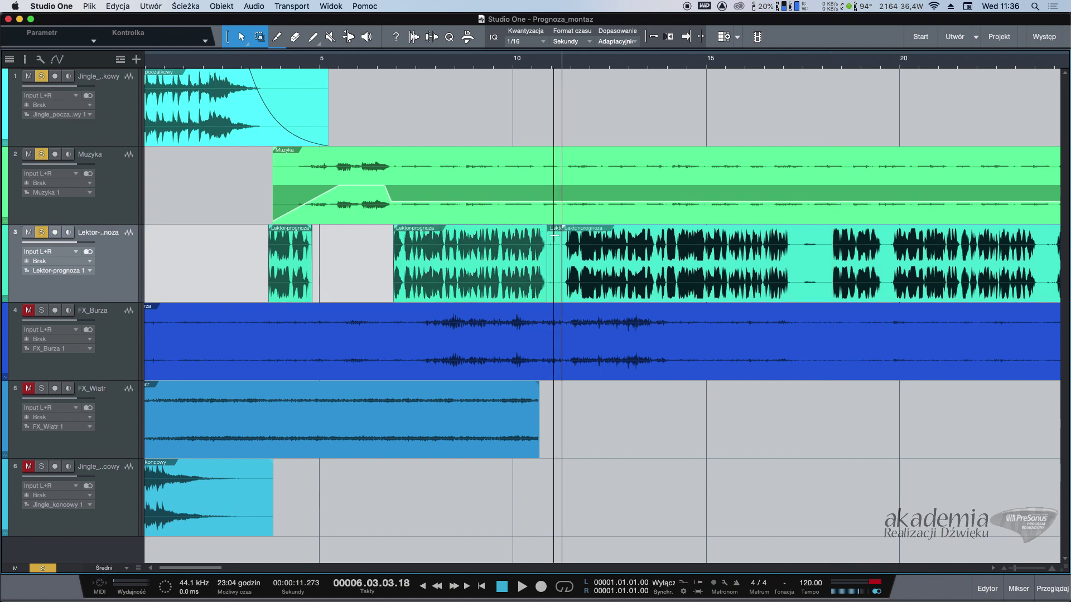
pyautogui.moveTo(553, 283); pyautogui.dragTo(368, 285)
pyautogui.press('Delete')
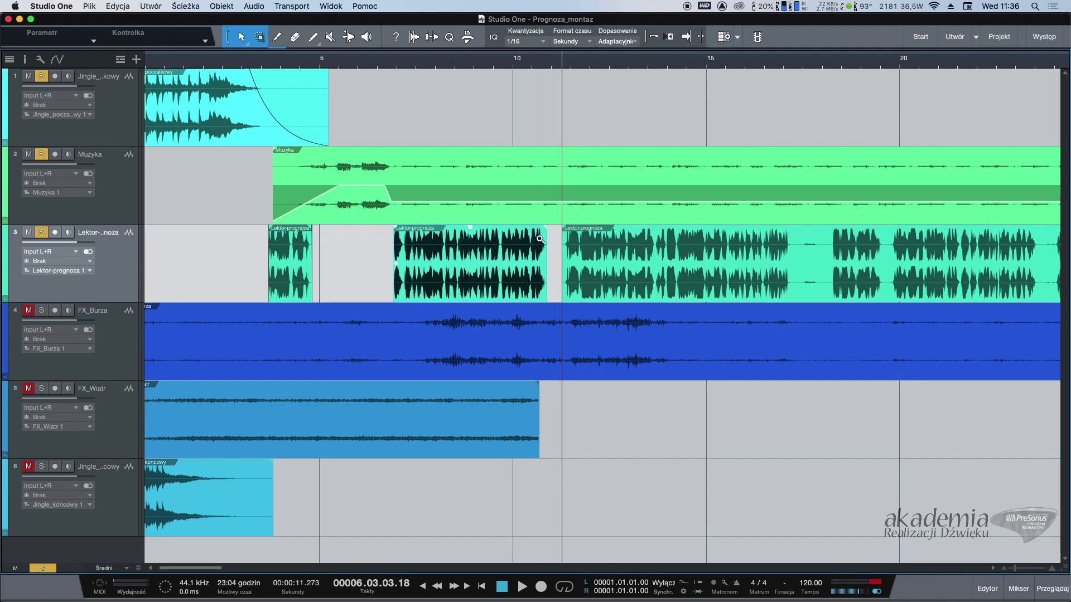
# Step: Move the following Lektor-prognoza clip back to about 10.87 s, slightly overlapping the previous one, and crossfade the overlap
pyautogui.click(562, 257)
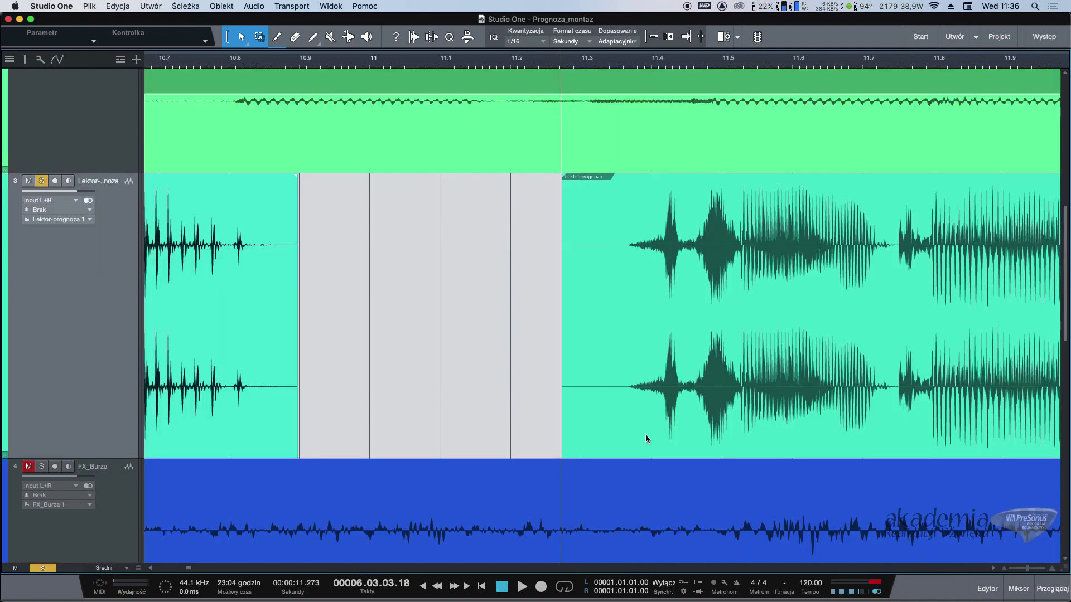
pyautogui.moveTo(645, 436); pyautogui.dragTo(371, 410)
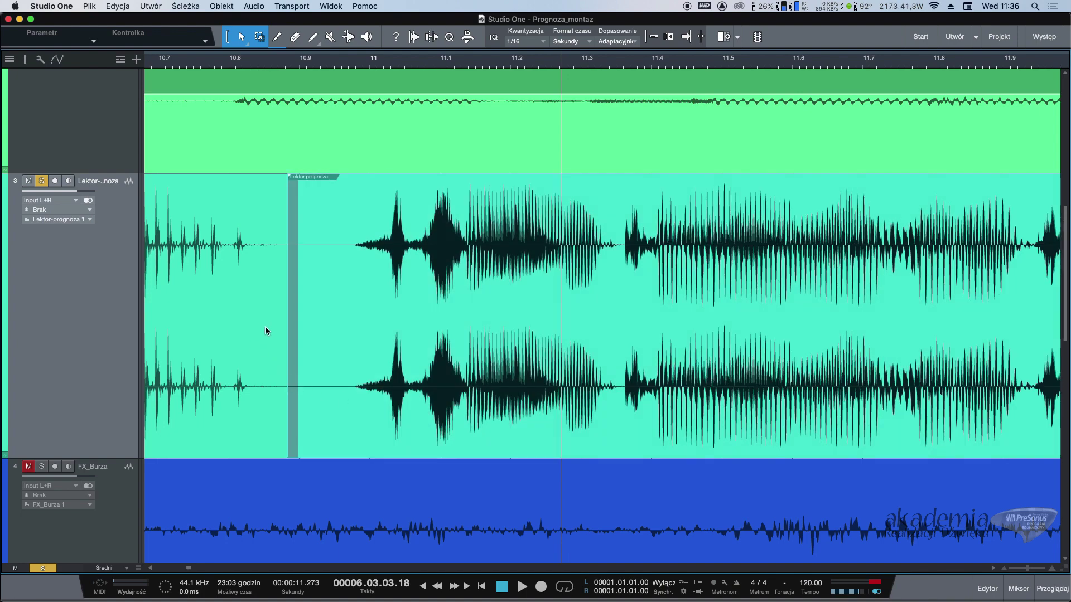
pyautogui.press('x')
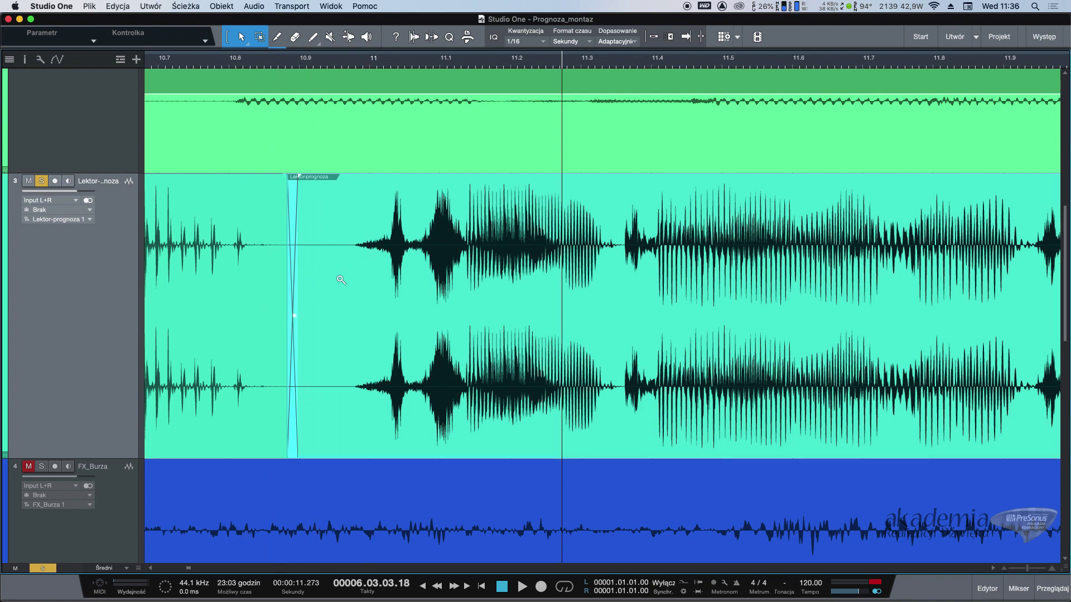
pyautogui.click(340, 280)
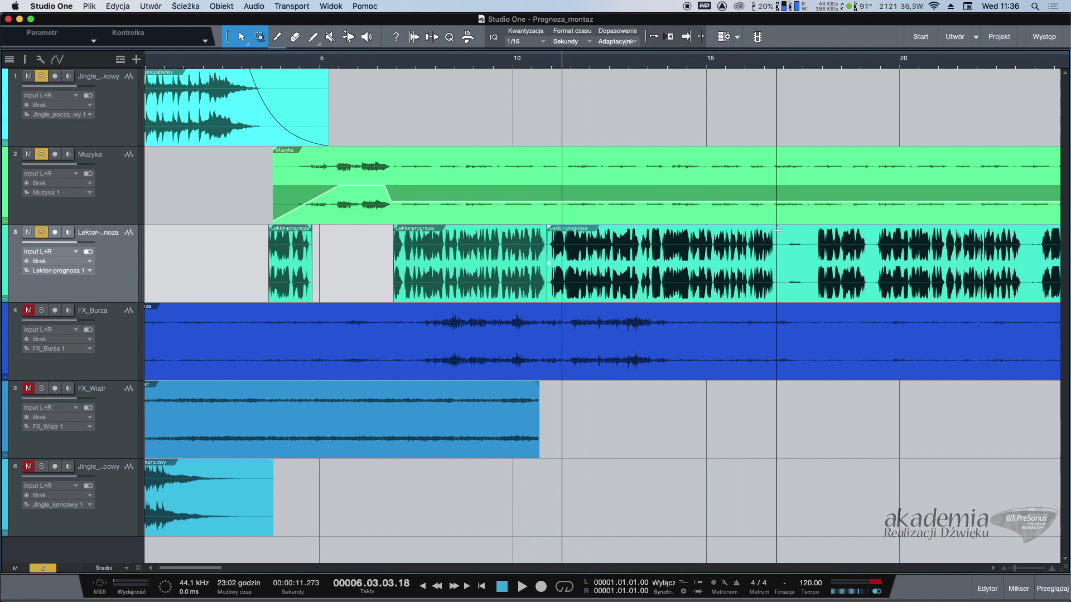
# Step: Delete the voice-over pause between about 16.8 s and 17.8 s and close the gap with a slight overlap and crossfade
pyautogui.moveTo(775, 233); pyautogui.dragTo(814, 235)
pyautogui.press('Delete')
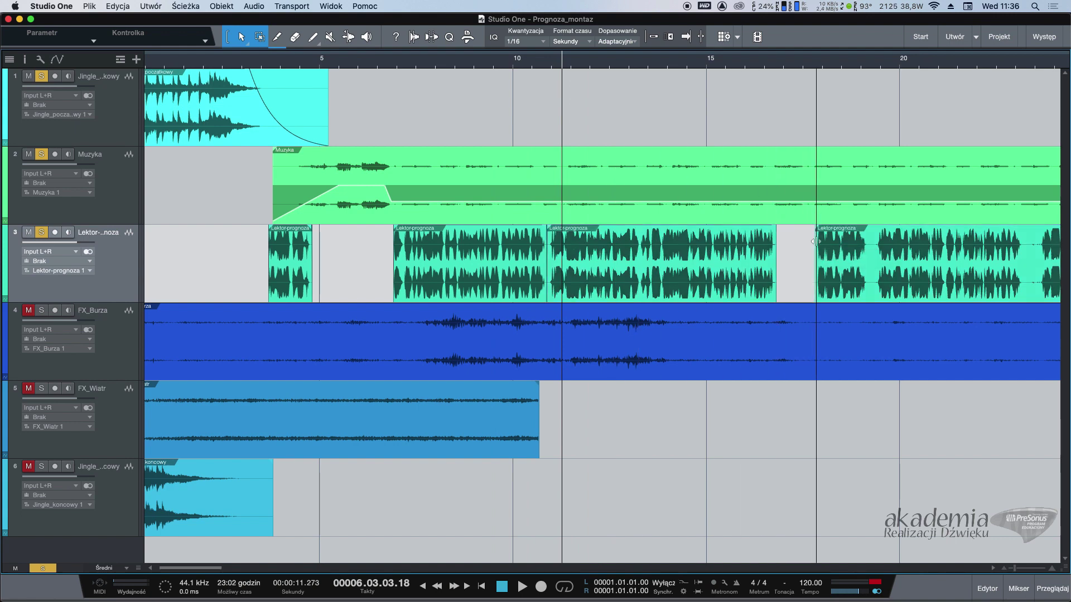
pyautogui.moveTo(836, 301); pyautogui.dragTo(792, 271)
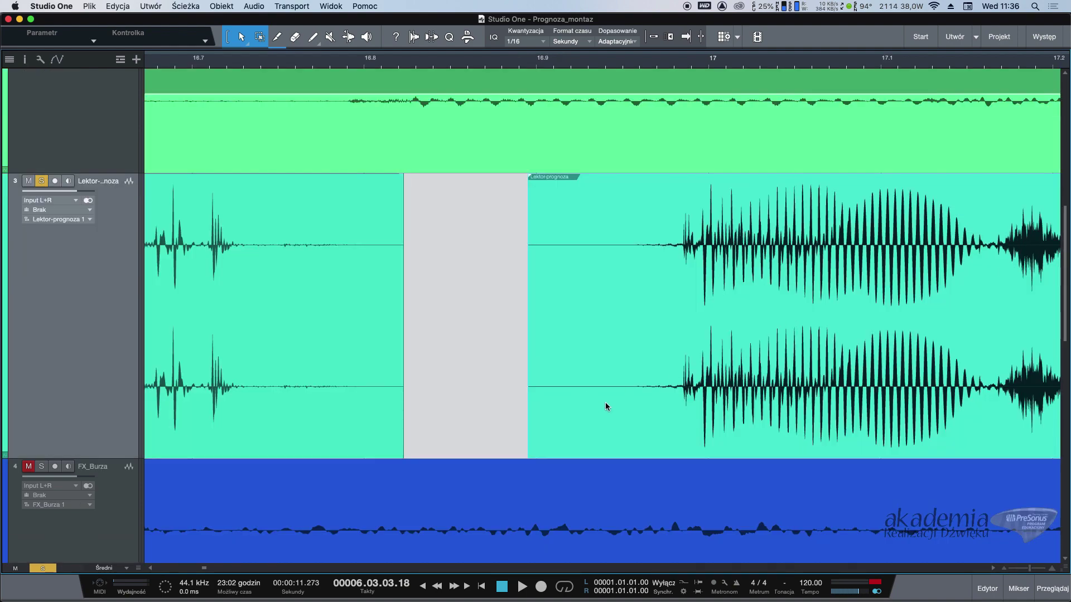
pyautogui.moveTo(605, 403); pyautogui.dragTo(460, 404)
pyautogui.press('x')
pyautogui.keyDown('alt'); pyautogui.keyDown('shift'); pyautogui.click(422, 348); pyautogui.keyUp('shift'); pyautogui.keyUp('alt')
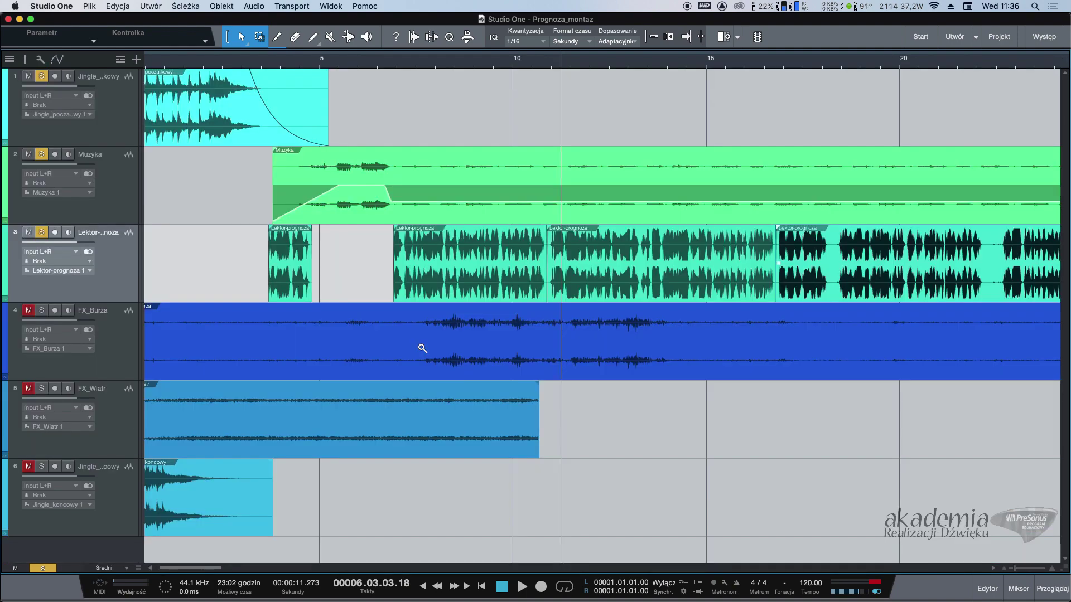
# Step: Play the montage from about 6.8 s to about 23.5 s to check the tightened voice-over joins
pyautogui.click(389, 66)
pyautogui.press('space')
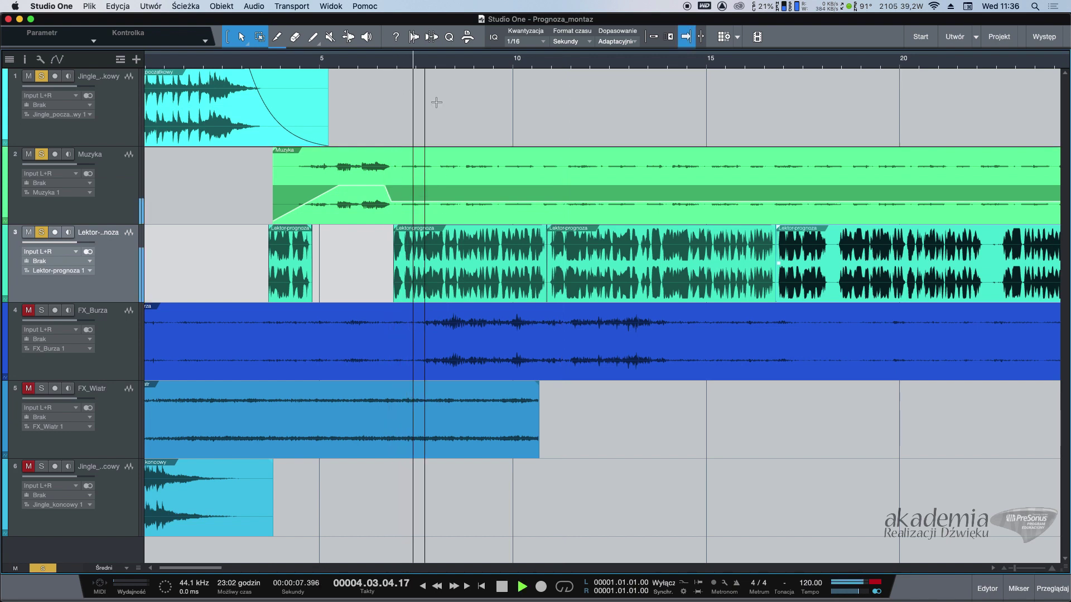
pyautogui.hscroll(10, 689, 153)
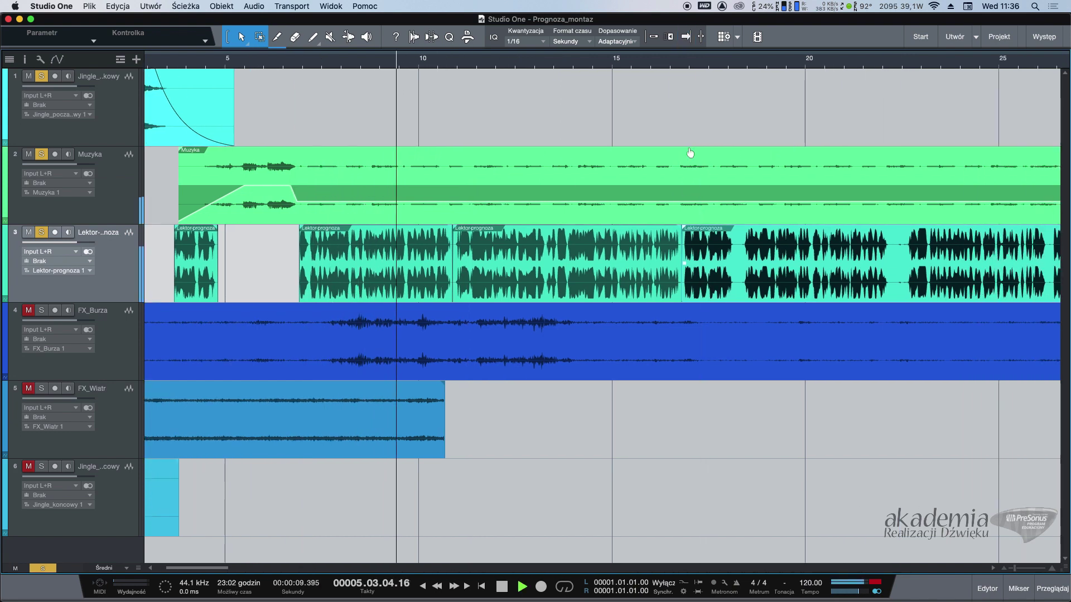
pyautogui.hscroll(2, 687, 152)
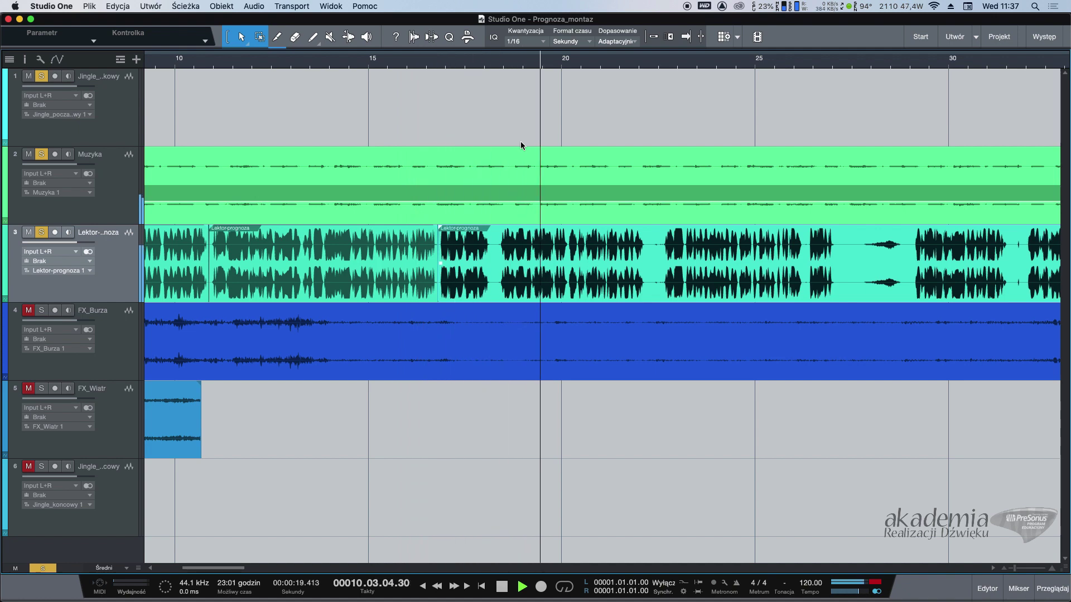
pyautogui.hscroll(1, 535, 150)
pyautogui.hscroll(4, 535, 153)
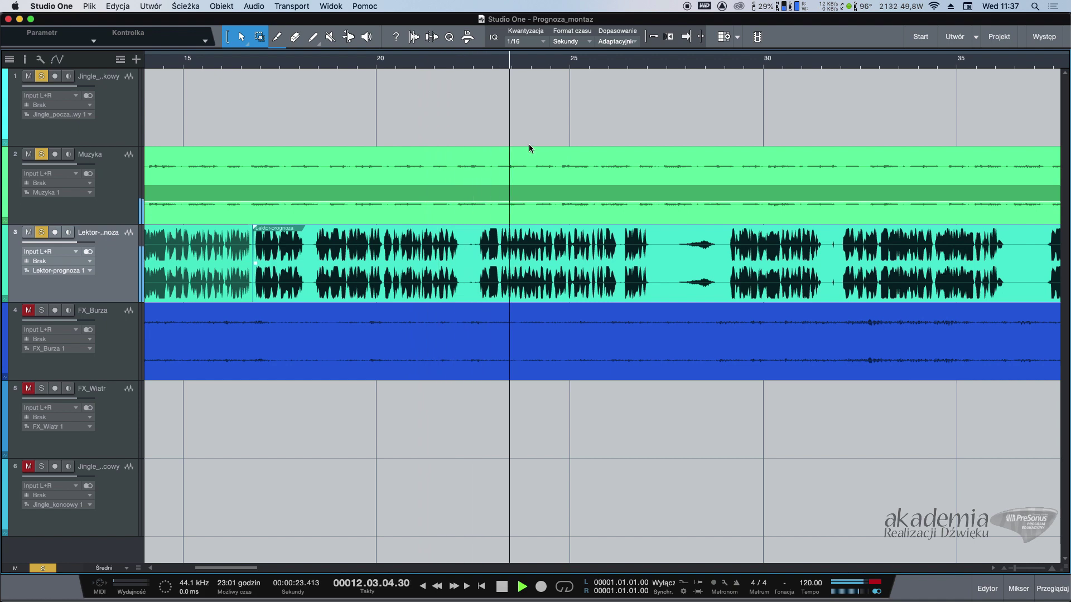
pyautogui.press('f')
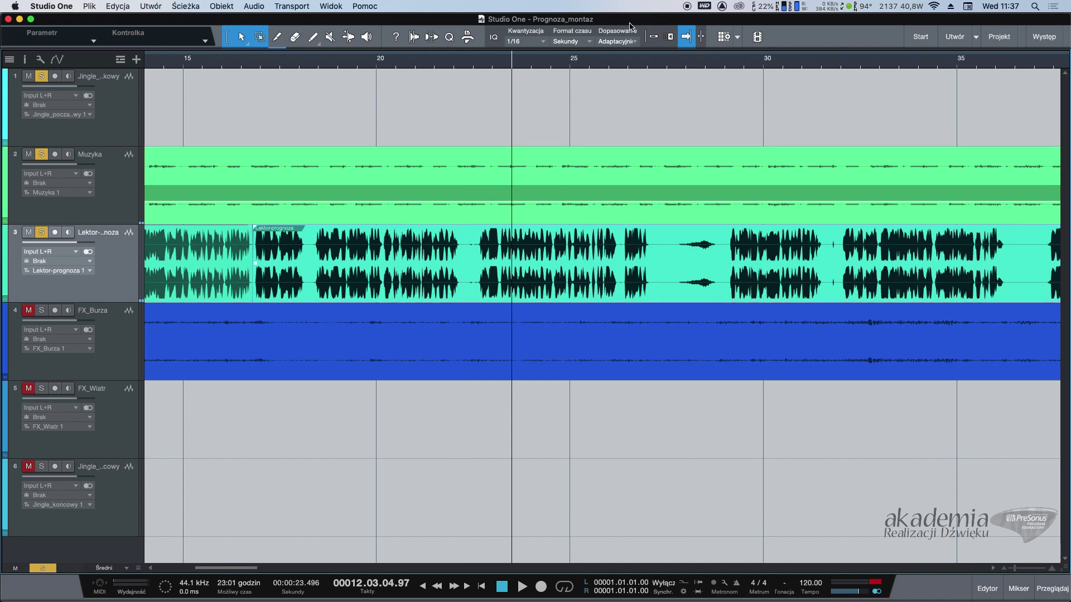
# Step: Enable ripple editing and delete the Lektor-prognoza pause between about 22.2 s and 22.6 s, closing the gap
pyautogui.click(668, 38)
pyautogui.moveTo(462, 229); pyautogui.dragTo(477, 231)
pyautogui.press('Delete')
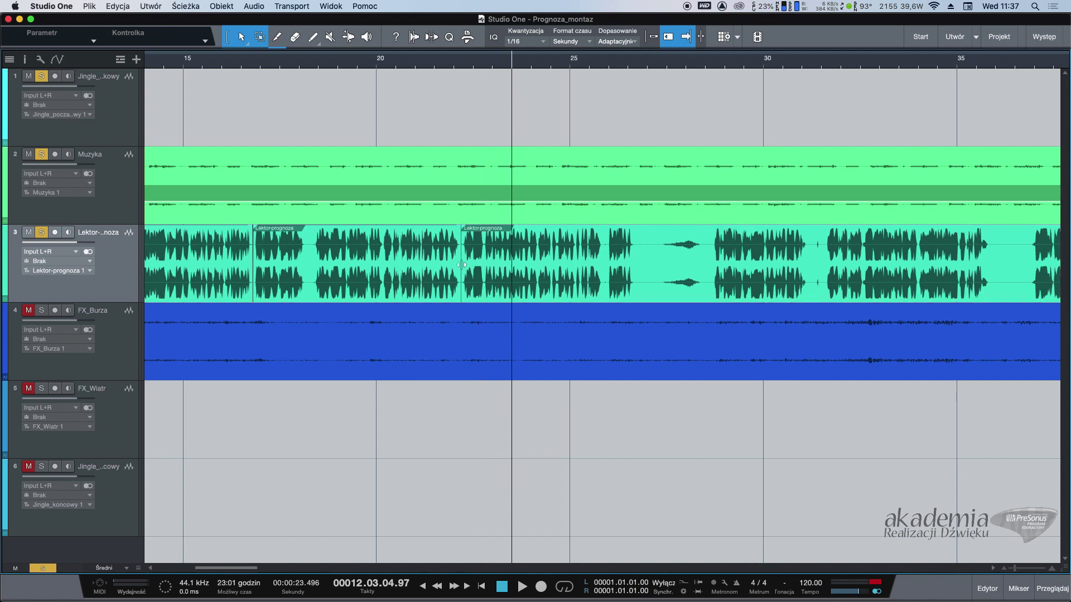
pyautogui.click(479, 295)
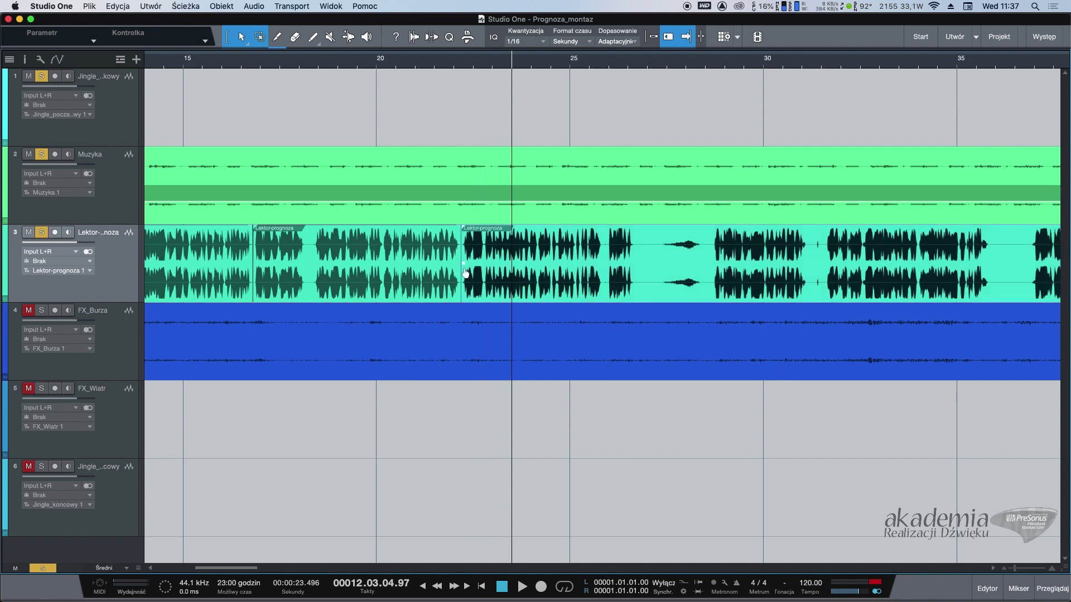
pyautogui.moveTo(459, 260); pyautogui.dragTo(467, 267)
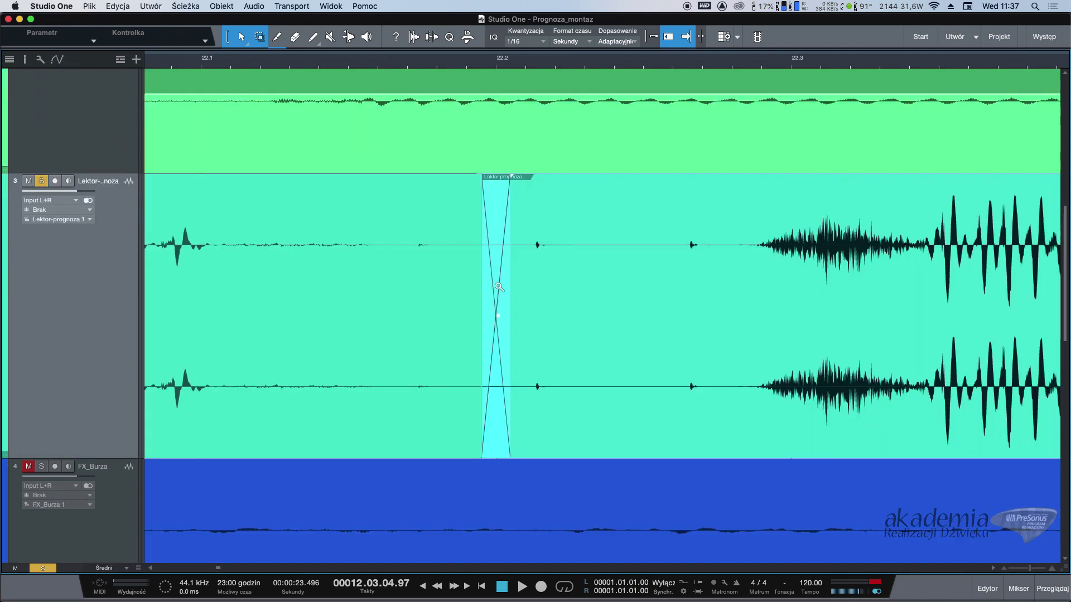
pyautogui.click(499, 287)
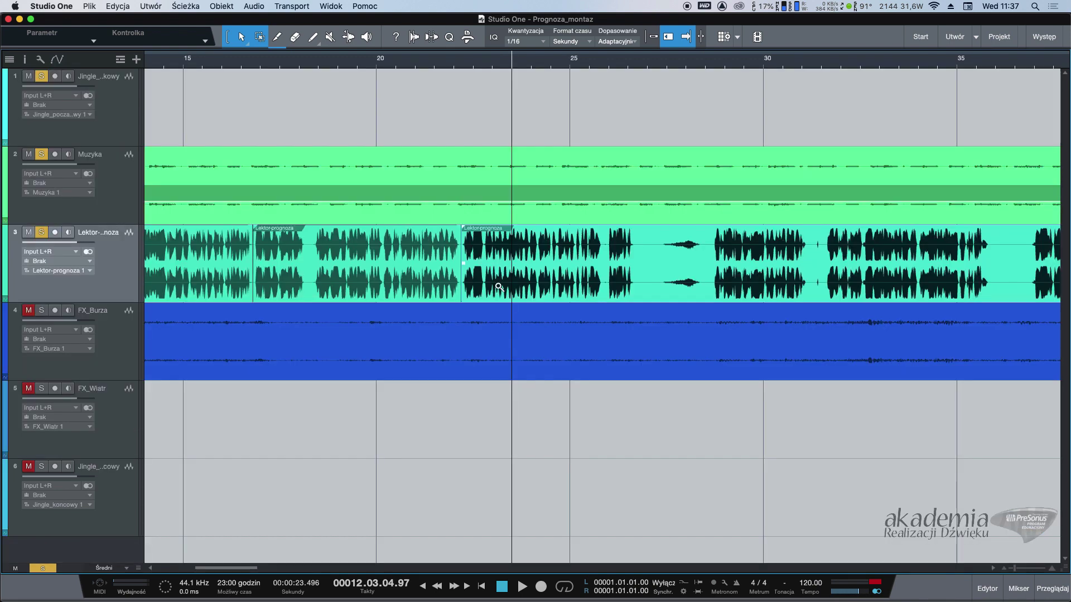
# Step: Play the join and ripple-delete the voice-over pause between about 26.7 s and 28.7 s
pyautogui.press('space')
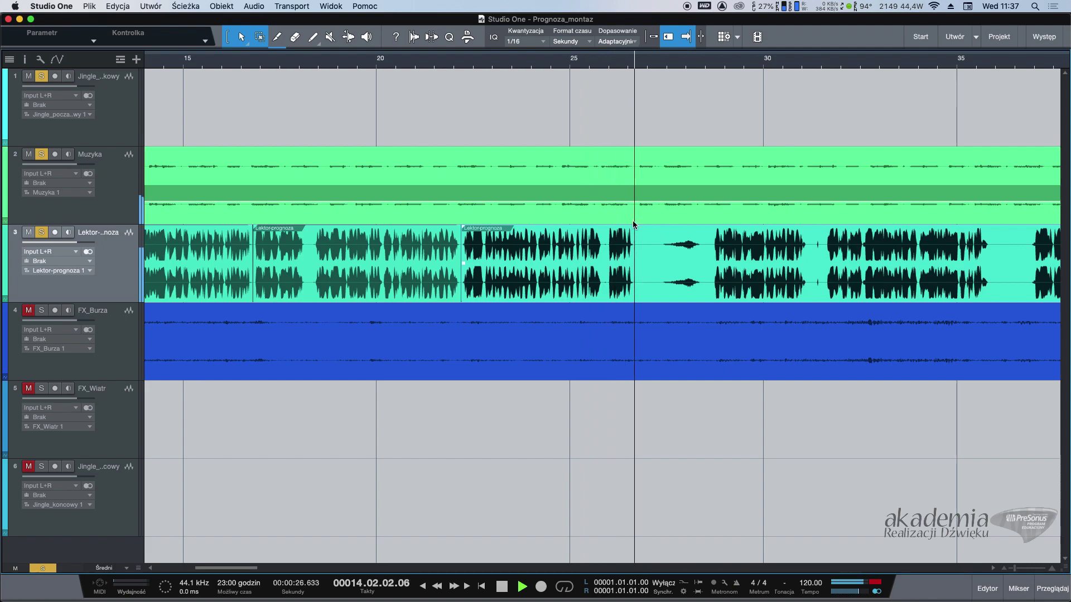
pyautogui.moveTo(634, 224); pyautogui.dragTo(699, 236)
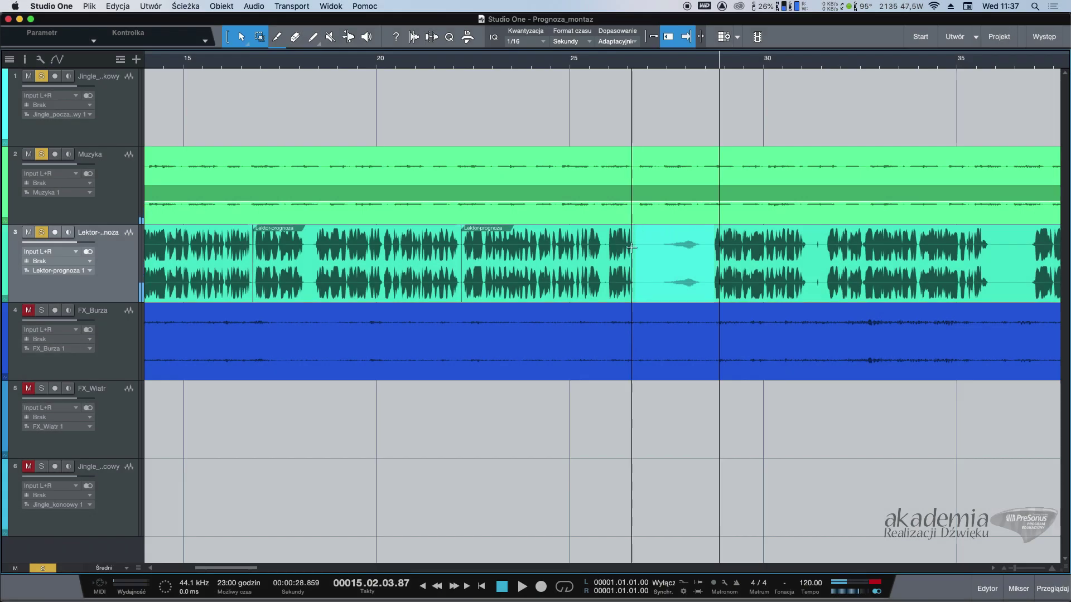
pyautogui.press('Delete')
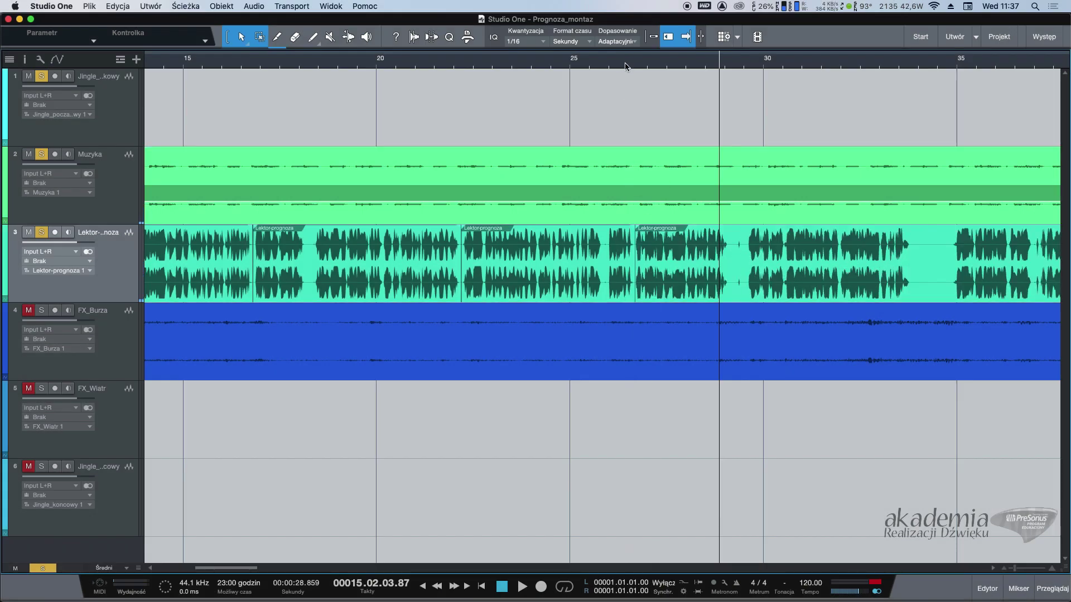
# Step: Play on from about 26.1 s and ripple-delete the short voice-over pause between about 29.2 s and 29.5 s
pyautogui.click(673, 271)
pyautogui.click(612, 59)
pyautogui.press('space')
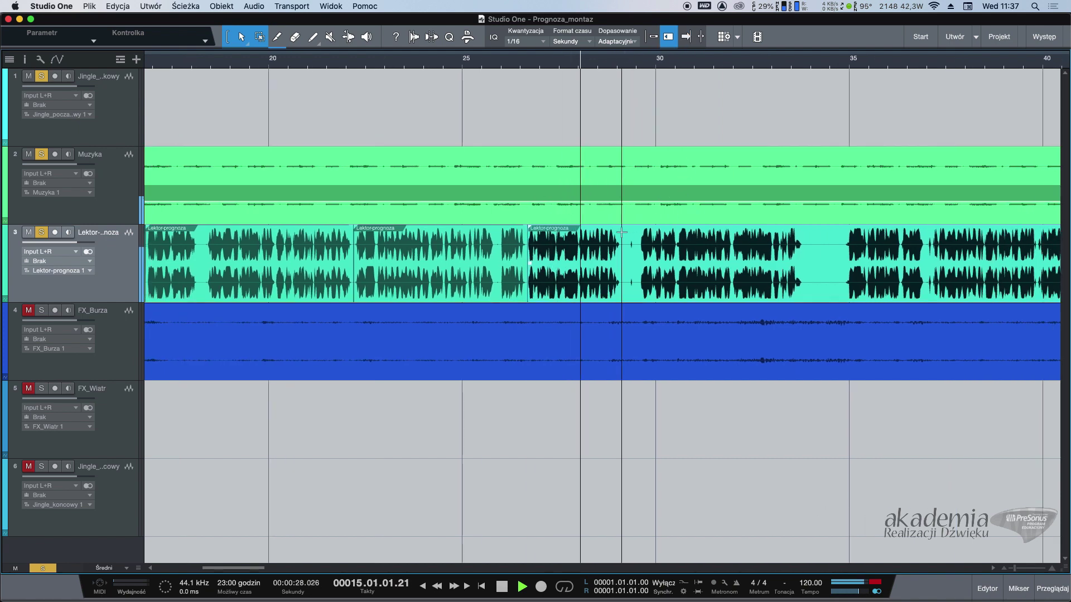
pyautogui.moveTo(637, 241); pyautogui.dragTo(624, 240)
pyautogui.press('Delete')
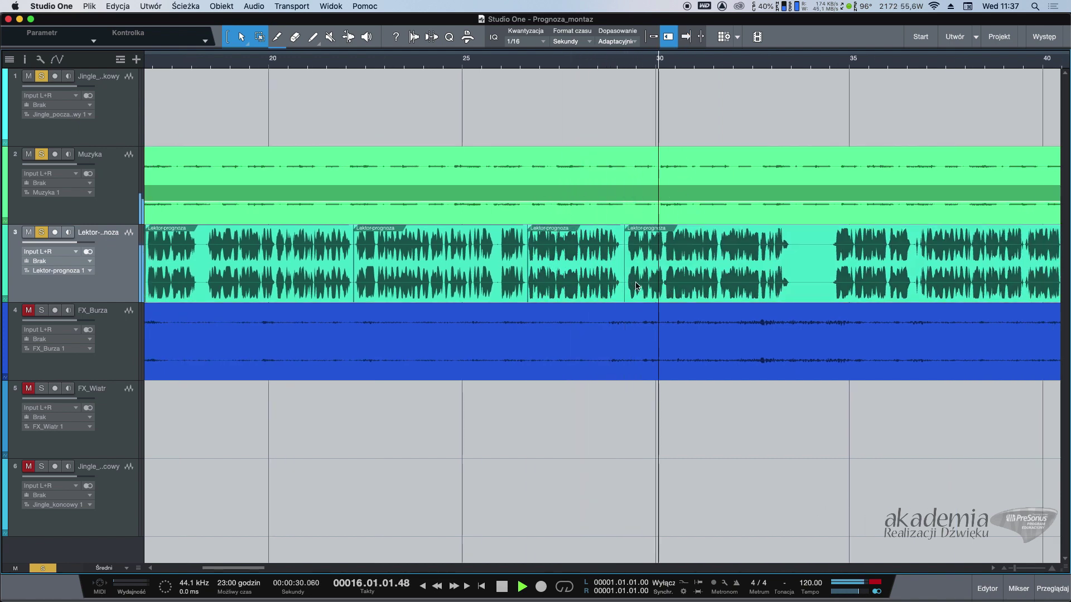
pyautogui.click(660, 292)
# Step: During playback, ripple-delete the voice-over pauses at about 33.6 to 34.5 s and about 40.7 to 41.7 s
pyautogui.moveTo(796, 230); pyautogui.dragTo(829, 240)
pyautogui.press('Delete')
pyautogui.click(826, 283)
pyautogui.hscroll(6, 826, 284)
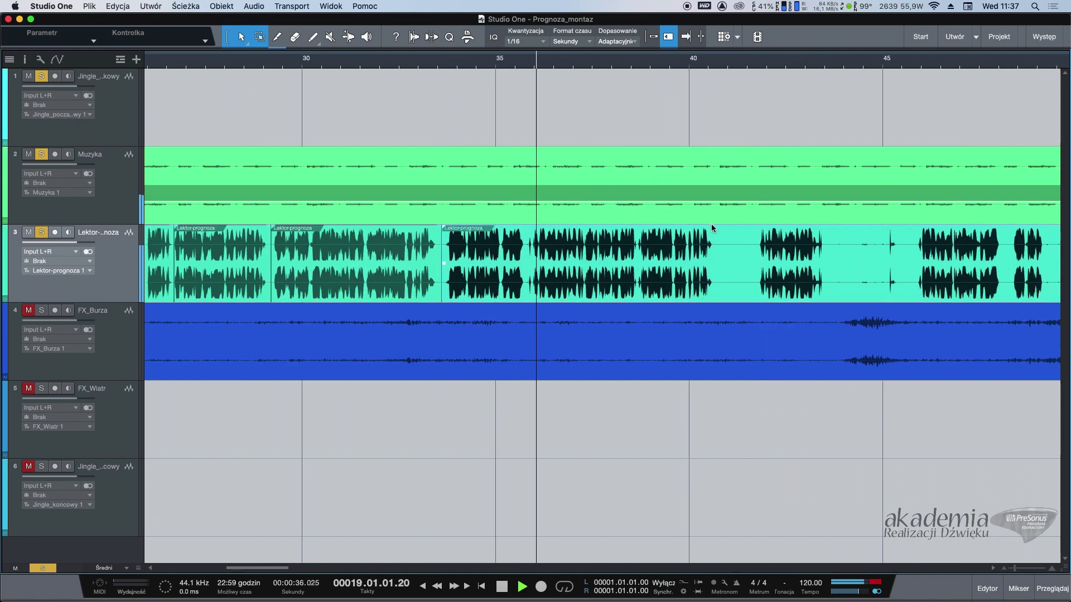
pyautogui.moveTo(718, 229); pyautogui.dragTo(753, 233)
pyautogui.press('super+BackSpace')
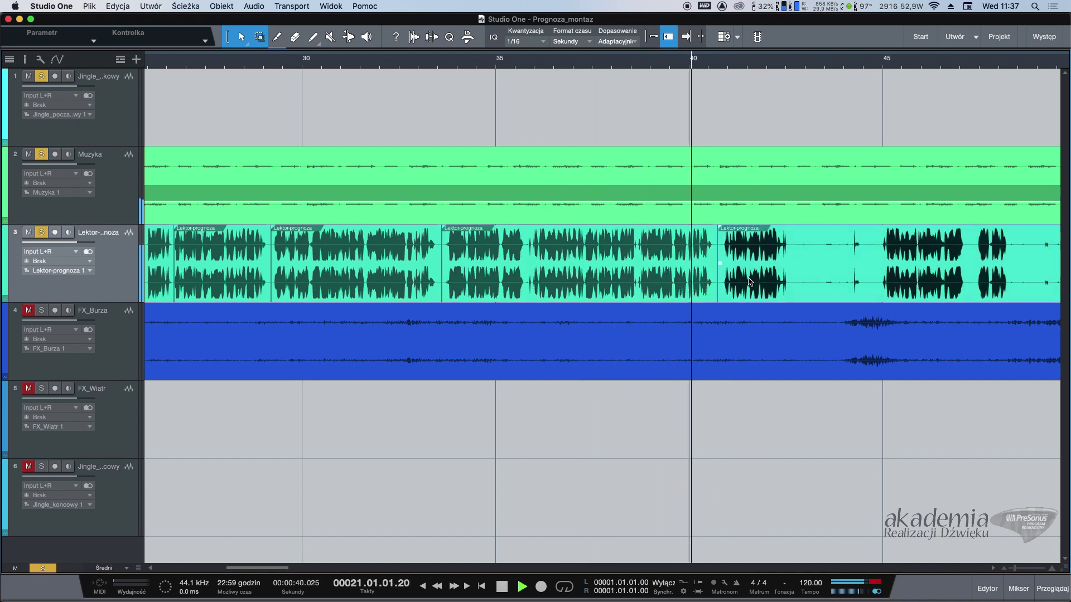
# Step: Split the voice-over at about 49.8 s and ripple-delete the preceding clip that starts at about 40.7 s
pyautogui.hscroll(4, 747, 290)
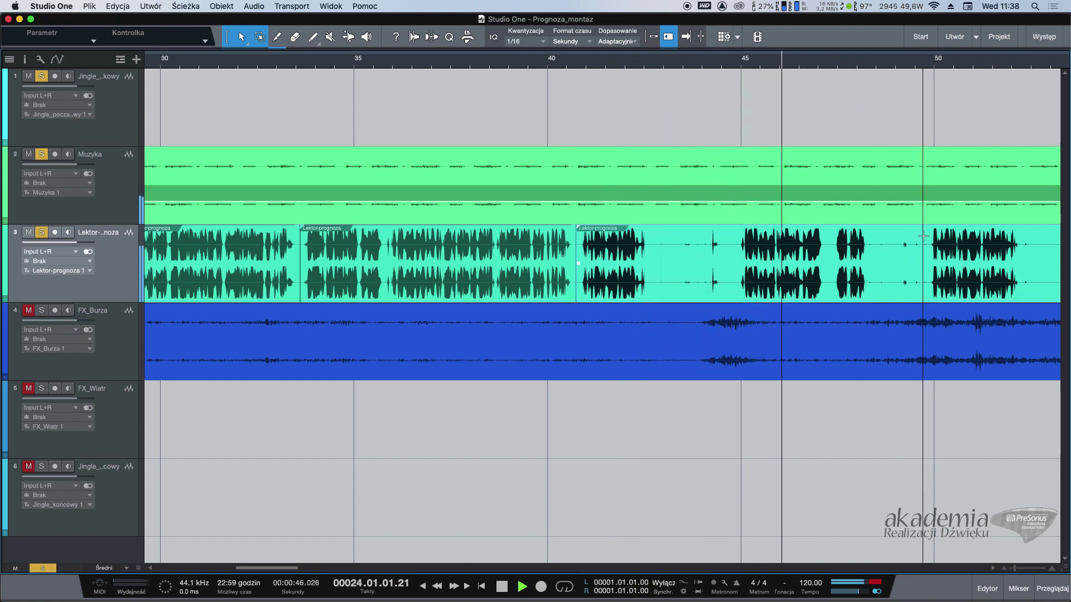
pyautogui.hscroll(1, 923, 236)
pyautogui.press('space')
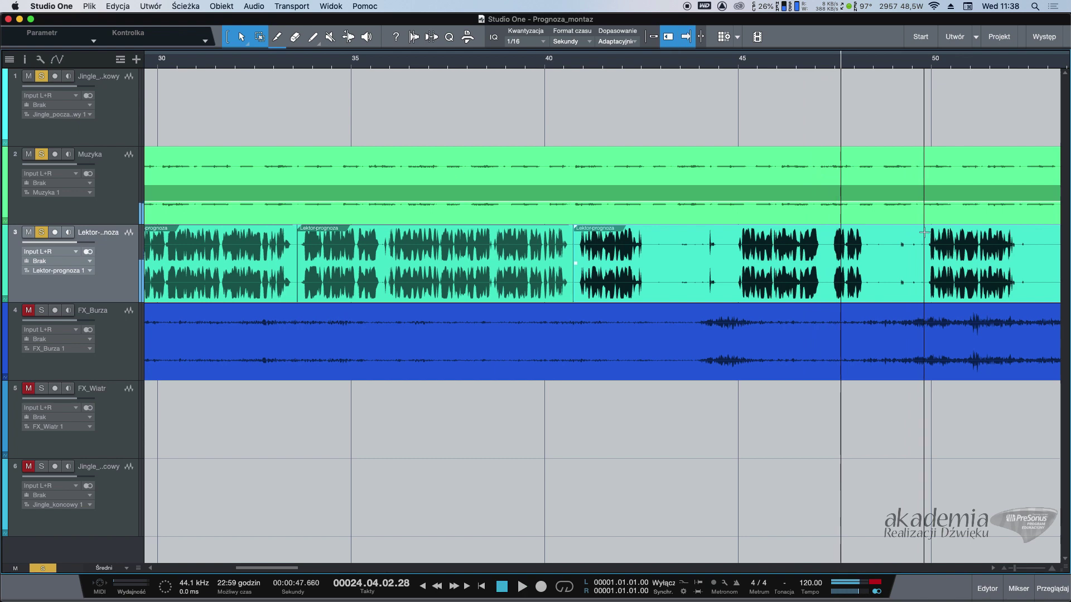
pyautogui.press('space')
pyautogui.press('space')
pyautogui.doubleClick(924, 232)
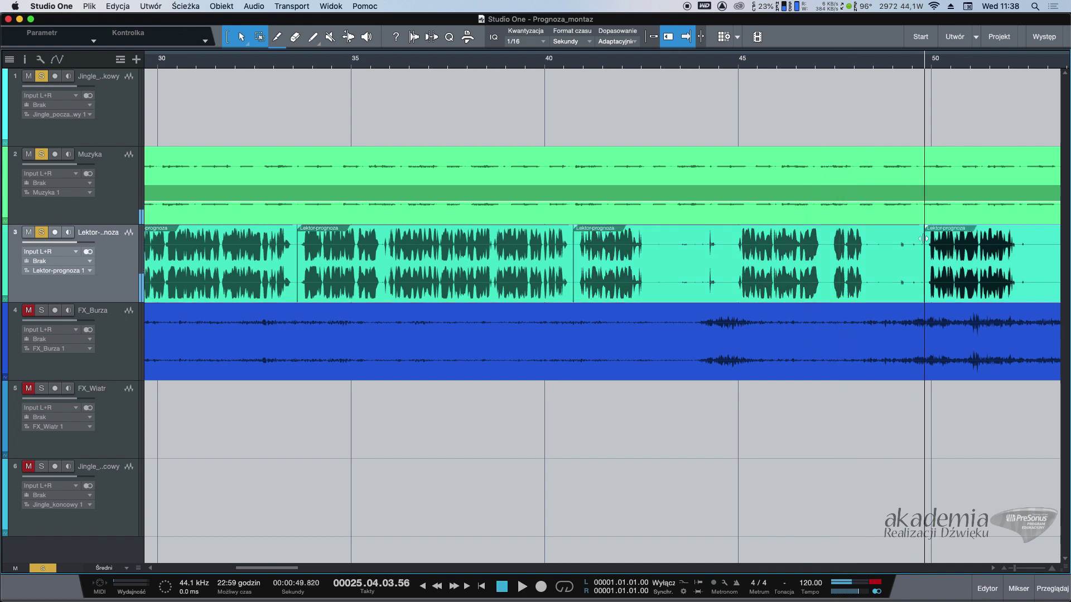
pyautogui.click(893, 282)
pyautogui.press('BackSpace')
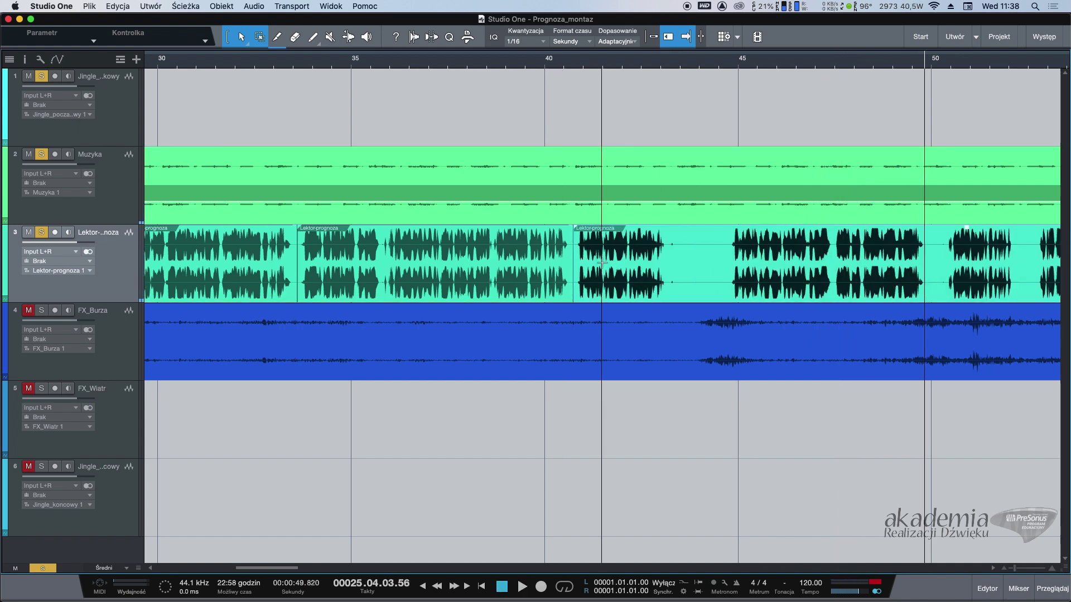
# Step: Play from about 40.1 s, split the voice-over at about 44.7 s and ripple-delete the section from about 40.7 s to the split
pyautogui.click(551, 65)
pyautogui.press('space')
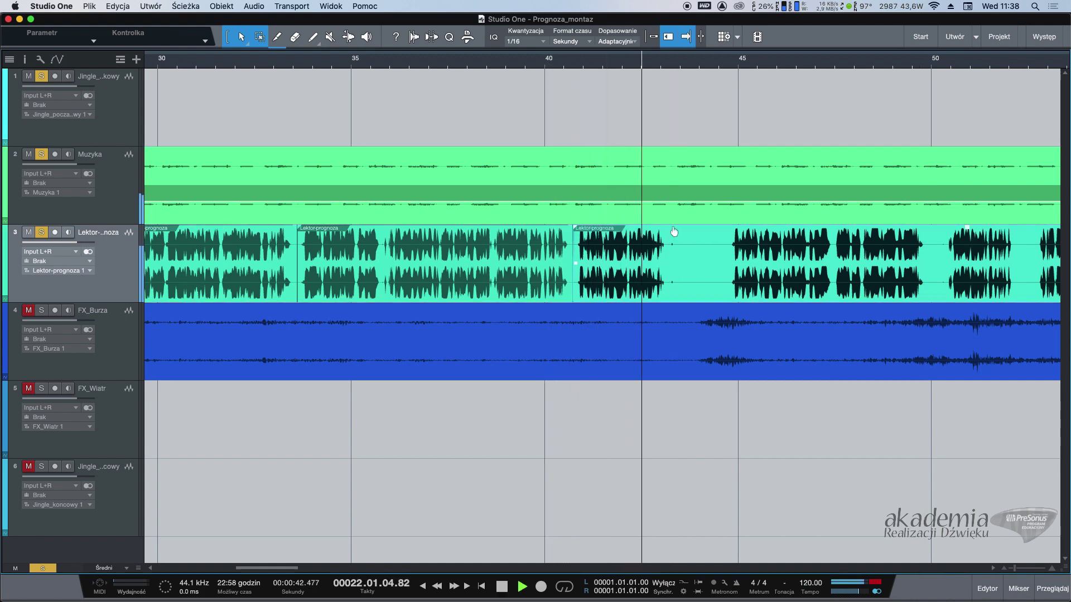
pyautogui.keyDown('alt'); pyautogui.click(727, 240); pyautogui.keyUp('alt')
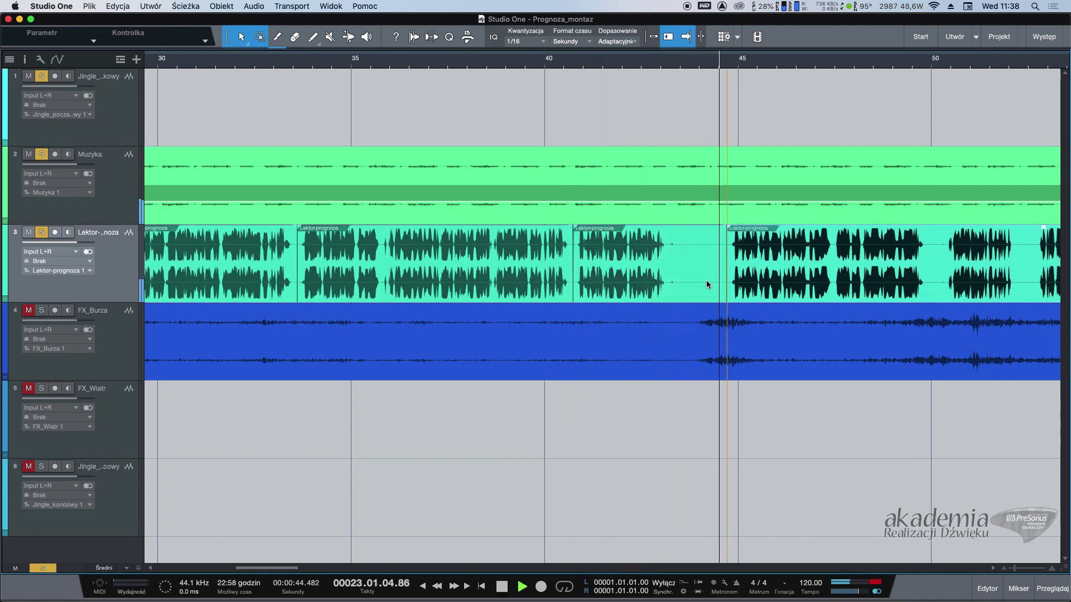
pyautogui.click(706, 280)
pyautogui.press('super+alt+d')
pyautogui.press('space')
# Step: Play from about 40.7 s and ripple-delete the voice-over pause between about 46.0 s and 46.3 s
pyautogui.click(573, 122)
pyautogui.press('space')
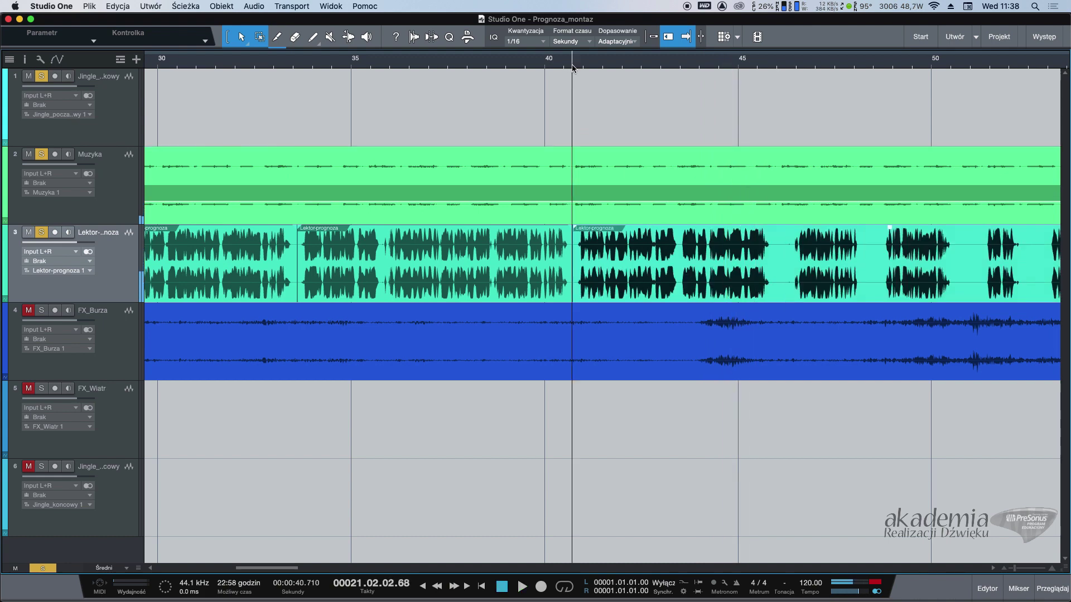
pyautogui.hscroll(3, 627, 288)
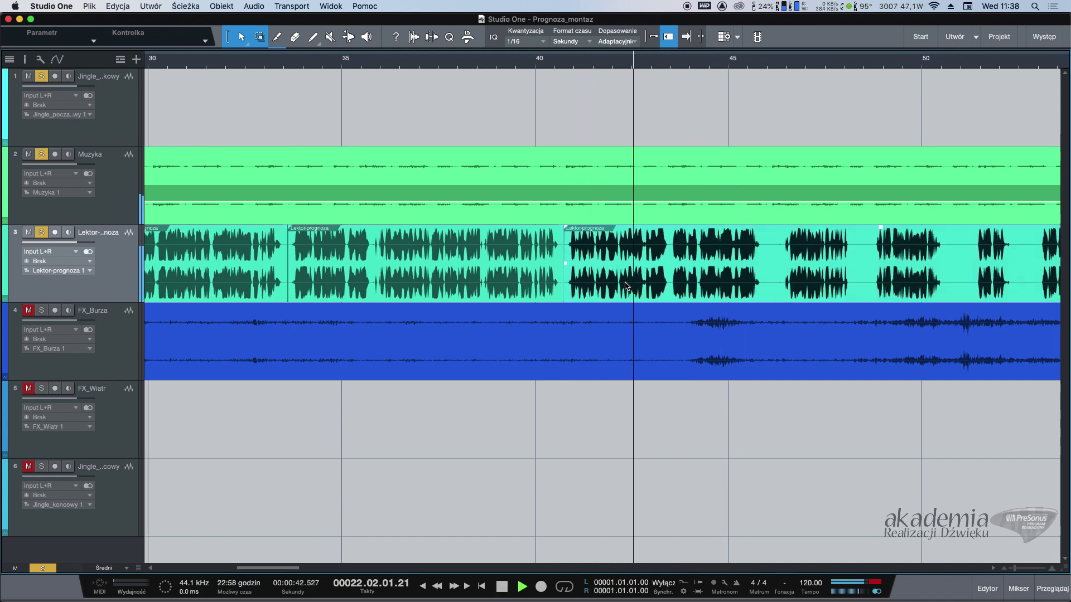
pyautogui.hscroll(3, 614, 283)
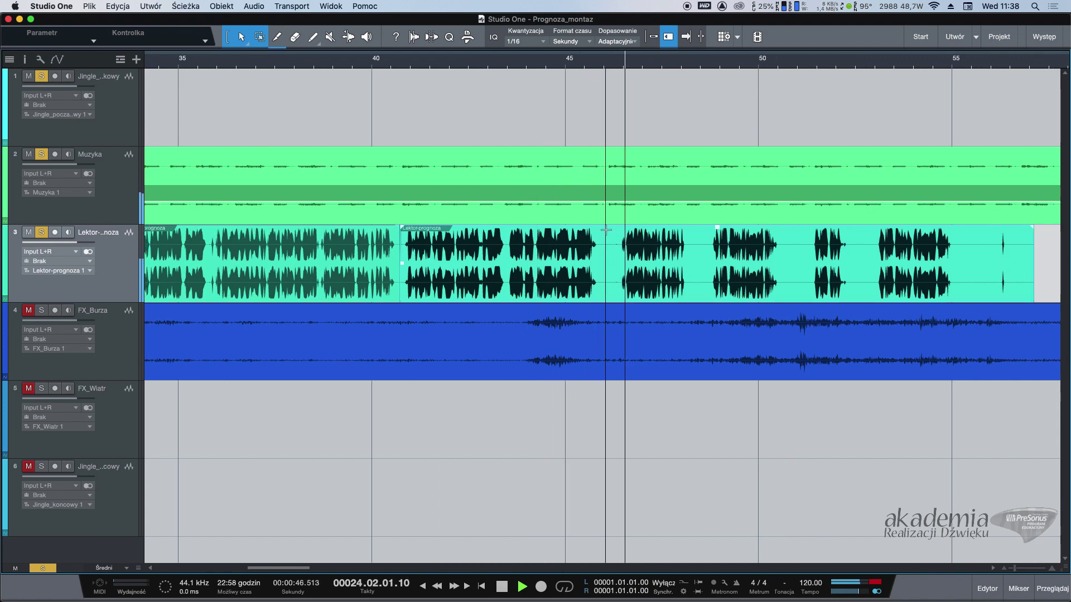
pyautogui.moveTo(604, 246); pyautogui.dragTo(618, 245)
pyautogui.press('super+alt+d')
pyautogui.click(634, 272)
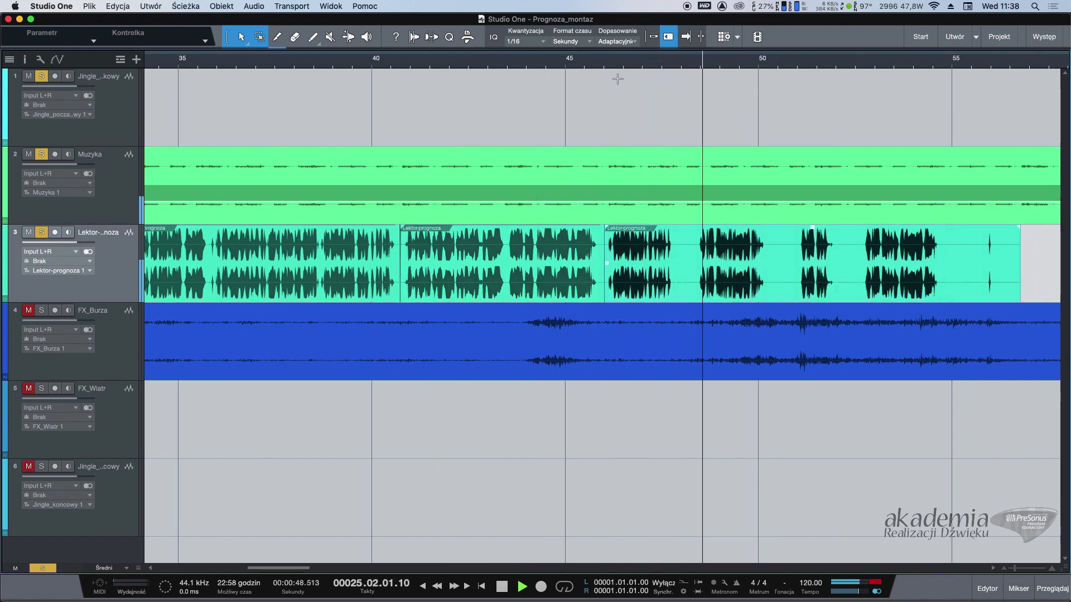
# Step: Listen to the closing voice-over, split it at about 47.9 s and 52.7 s, and ripple-delete the section between the splits
pyautogui.click(600, 66)
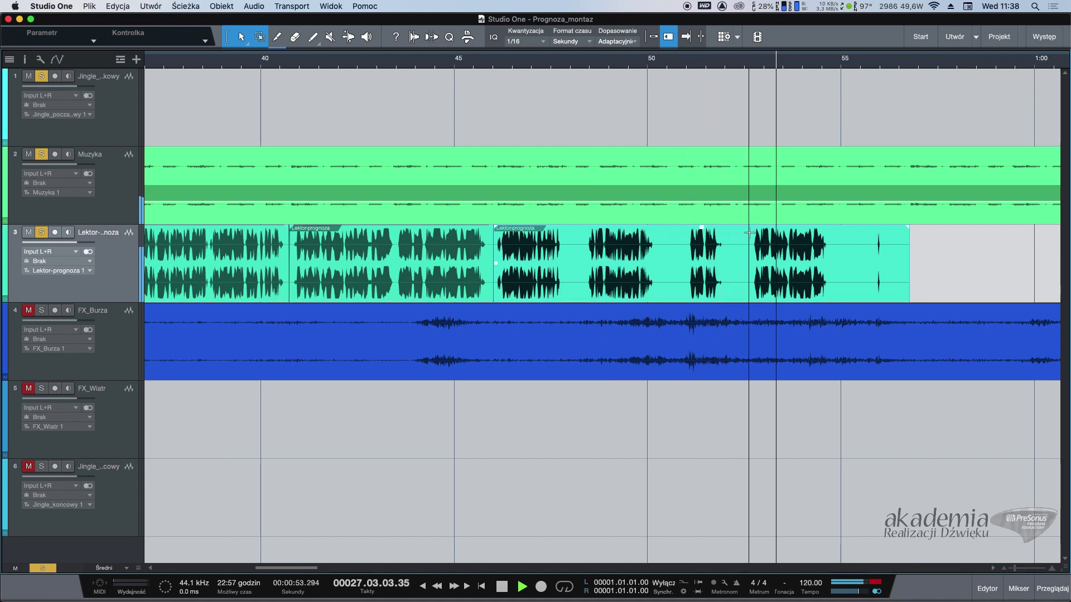
pyautogui.press('space')
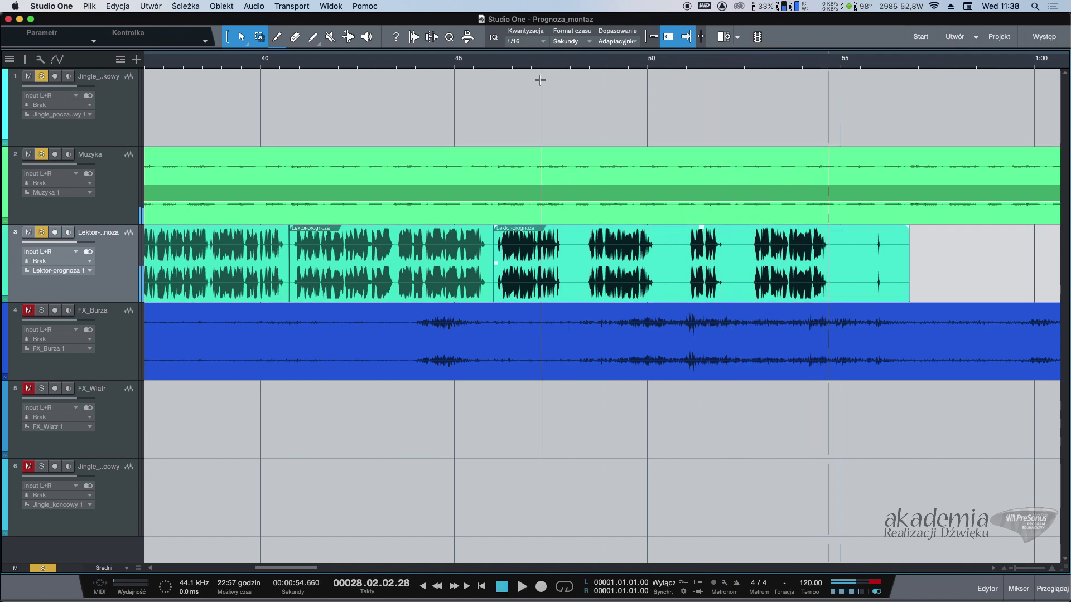
pyautogui.click(541, 63)
pyautogui.press('space')
pyautogui.press('space')
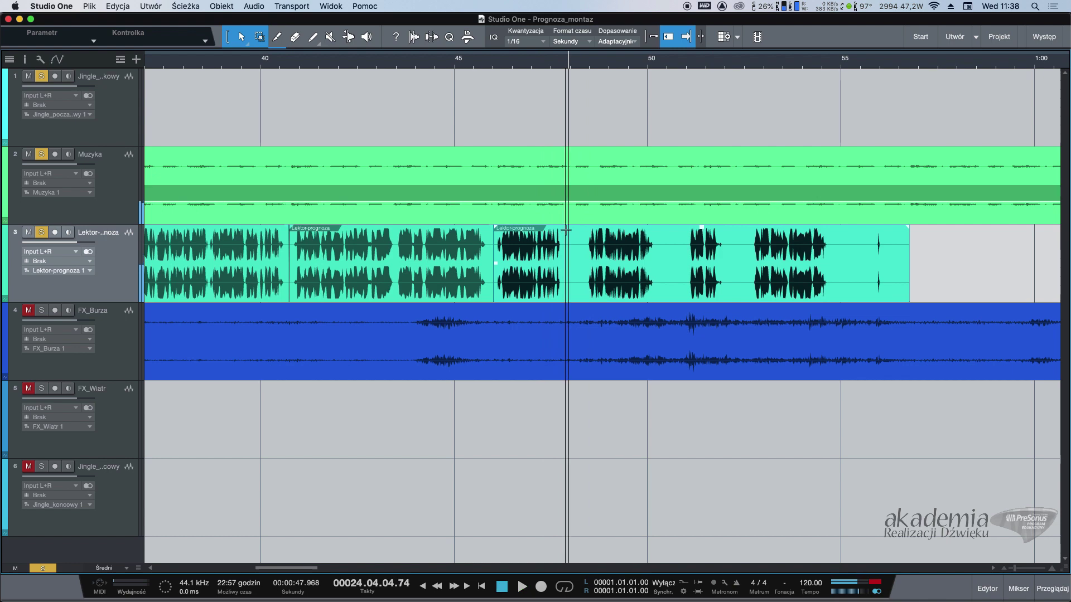
pyautogui.hotkey('alt', 'x')
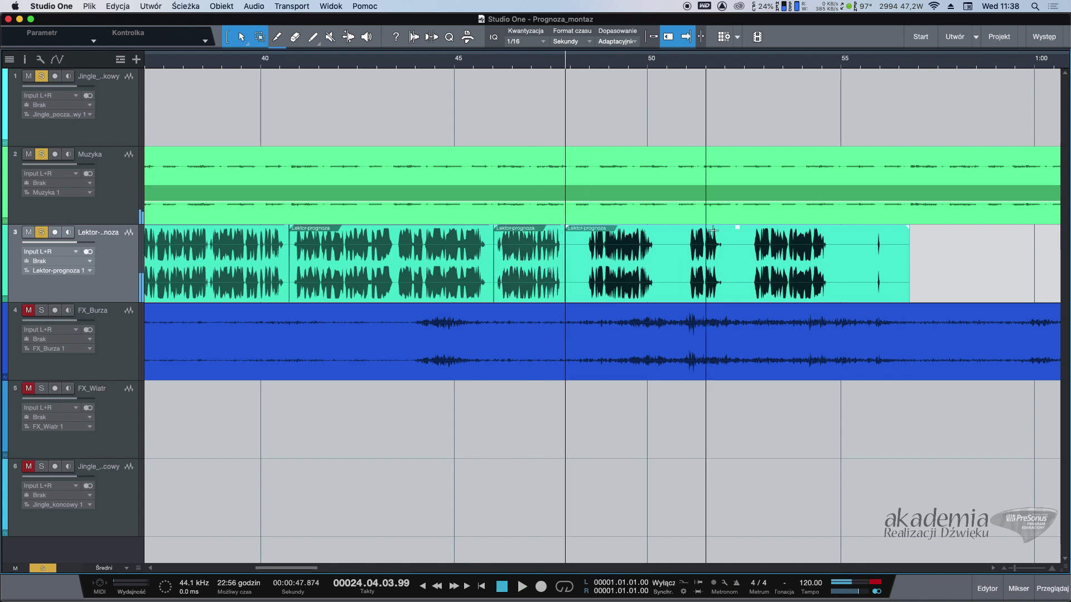
pyautogui.click(750, 231)
pyautogui.hotkey('alt', 'x')
pyautogui.click(703, 269)
pyautogui.press('super+alt+d')
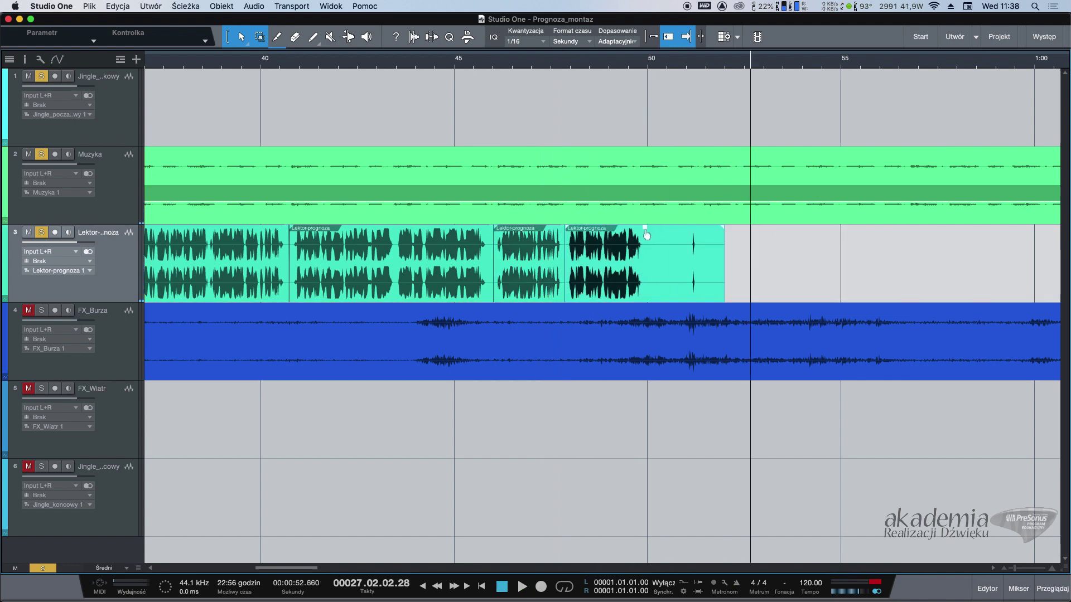
# Step: Split the last Lektor-prognoza clip just after its final word at about 49.95 s and delete the remainder
pyautogui.click(645, 234)
pyautogui.hotkey('alt', 'x')
pyautogui.click(667, 288)
pyautogui.press('BackSpace')
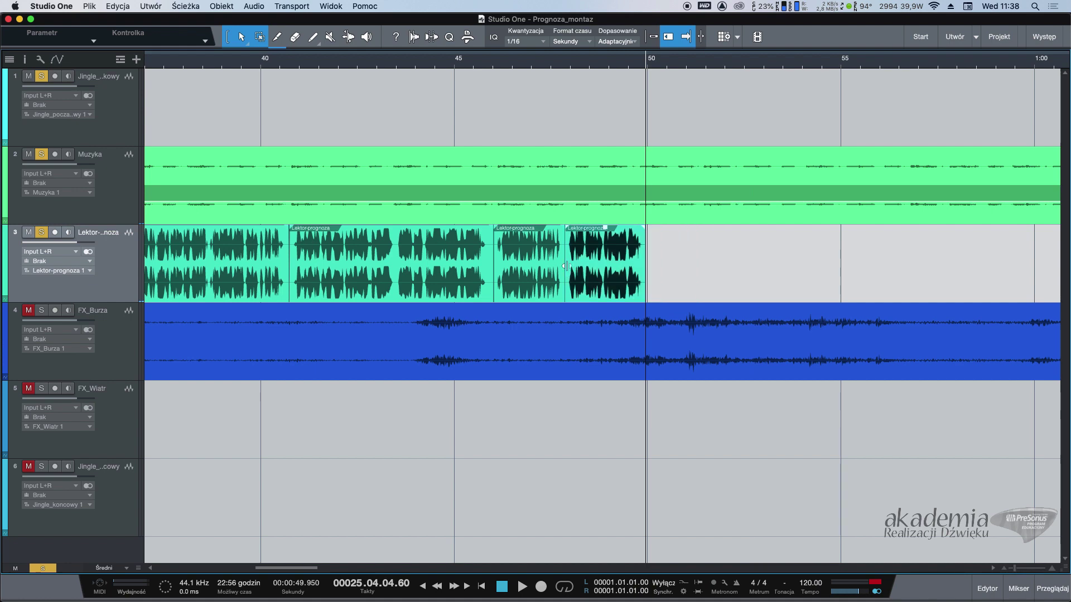
# Step: Check the voice-over crossfade at about 47.9 s and trim the Muzyka clip to end with the voice-over at about 49.9 s
pyautogui.moveTo(559, 251); pyautogui.dragTo(569, 261)
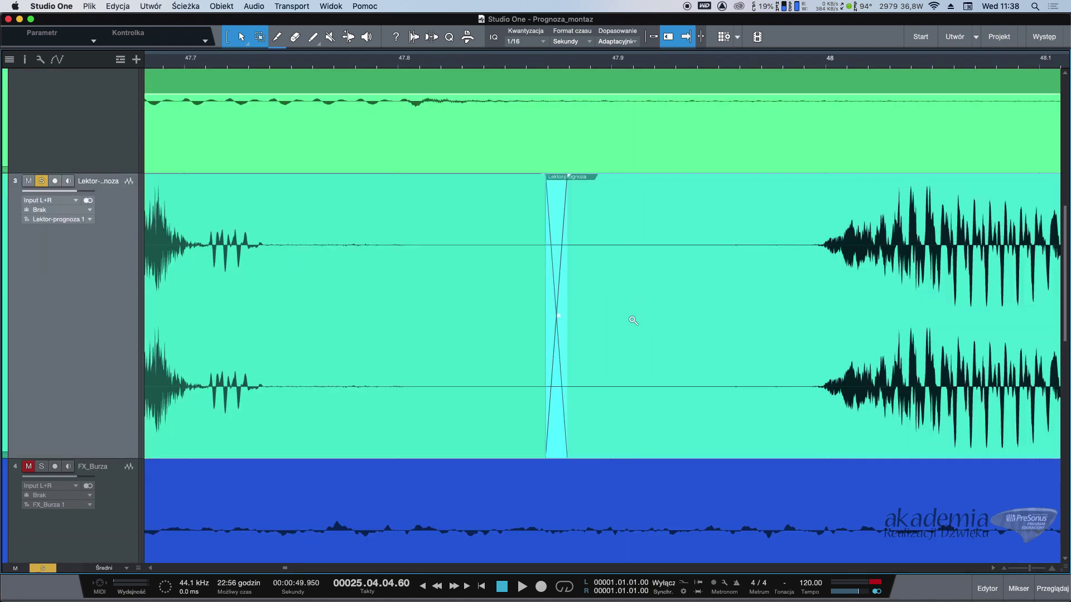
pyautogui.press('z')
pyautogui.moveTo(646, 232); pyautogui.dragTo(645, 229)
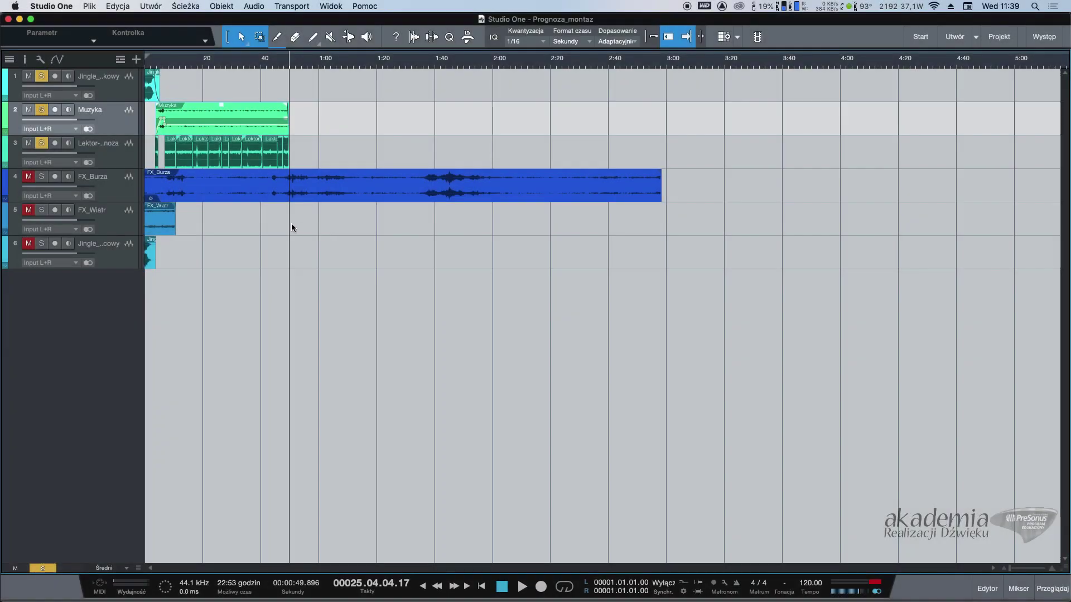
# Step: Place the soloed Jingle_koncowy track below Lektor-prognoza with its clip starting at about 49.9 s, and play the transition from about 47.3 s
pyautogui.moveTo(142, 259); pyautogui.dragTo(239, 136)
pyautogui.moveTo(789, 490); pyautogui.dragTo(818, 505)
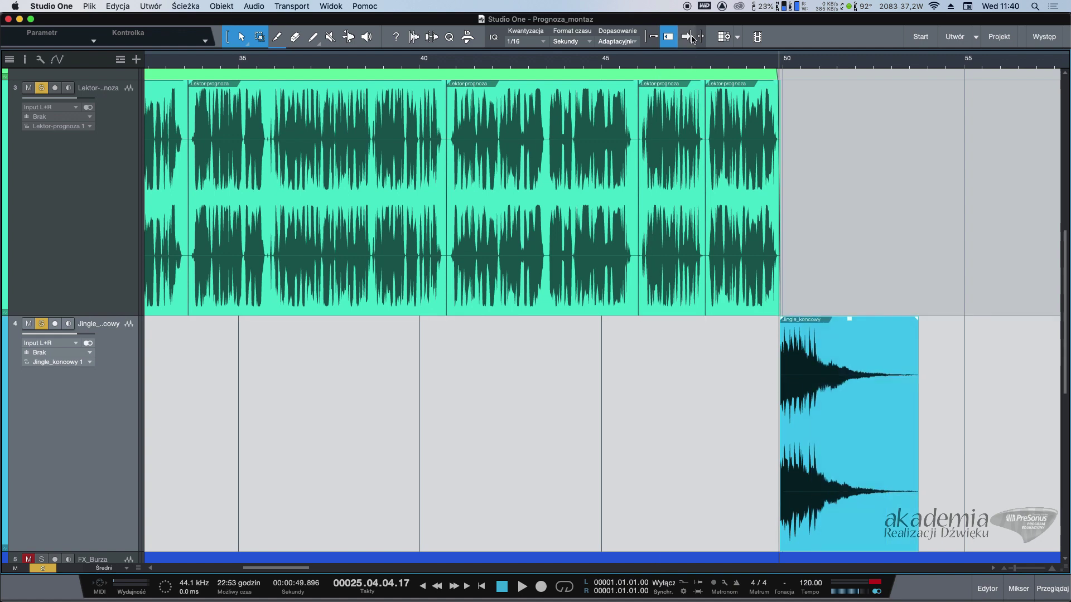
pyautogui.click(684, 66)
pyautogui.press('space')
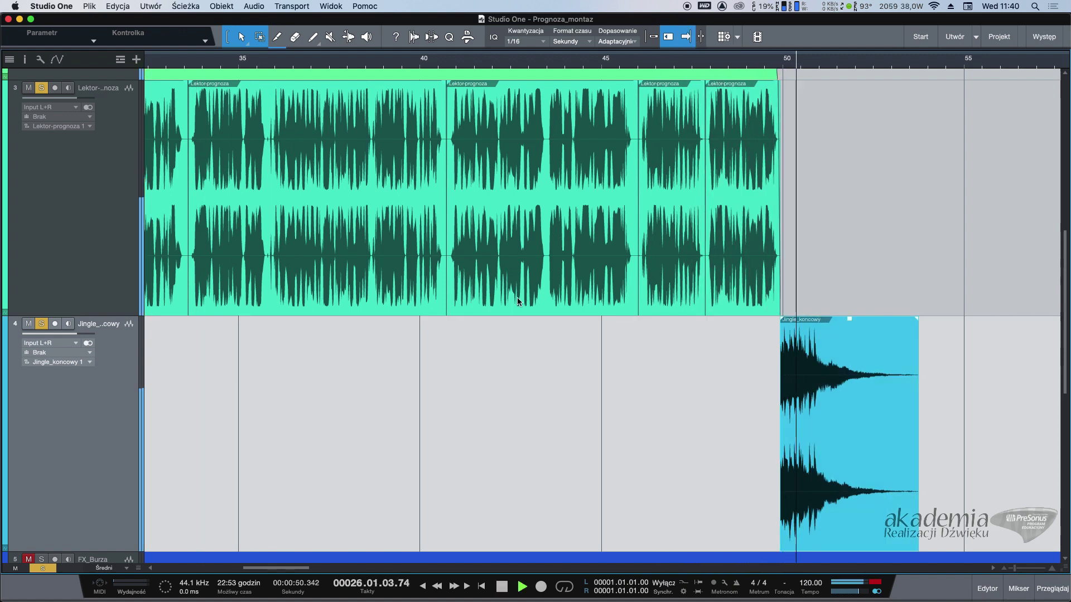
pyautogui.keyDown('alt'); pyautogui.click(554, 365); pyautogui.keyUp('alt')
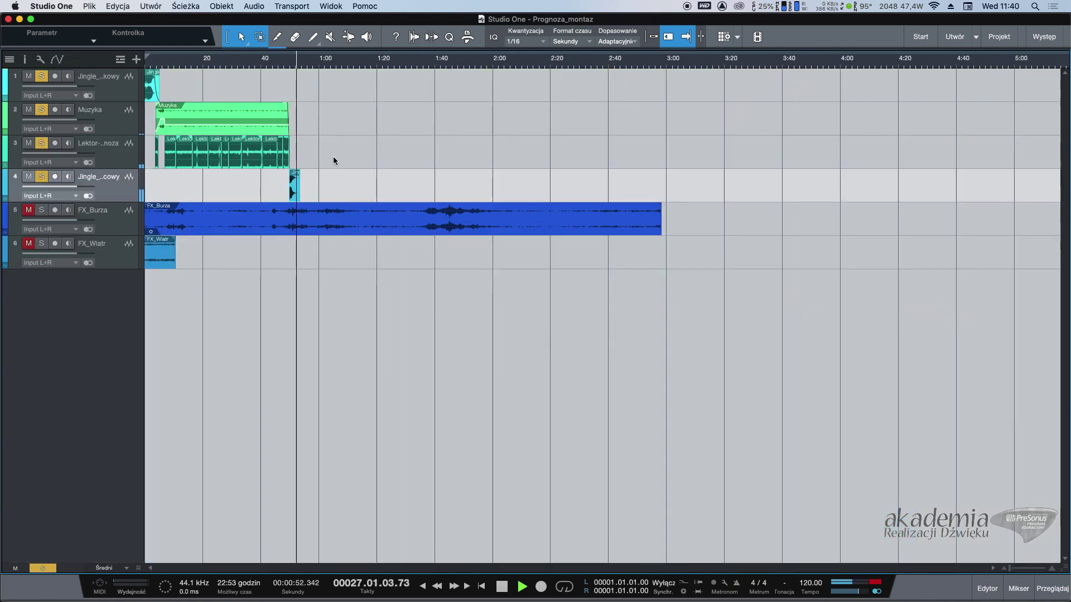
# Step: Stop playback, move the FX_Burza clip to start at about 1:02, and place the FX_Wiatr track above FX_Burza
pyautogui.press('space')
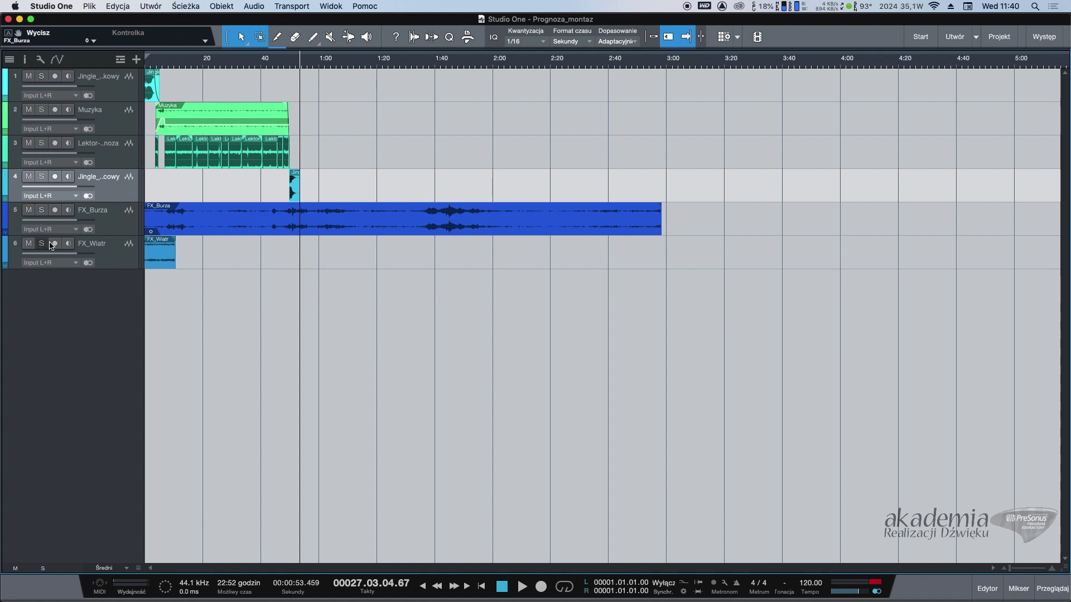
pyautogui.moveTo(172, 230); pyautogui.dragTo(352, 235)
pyautogui.click(139, 258)
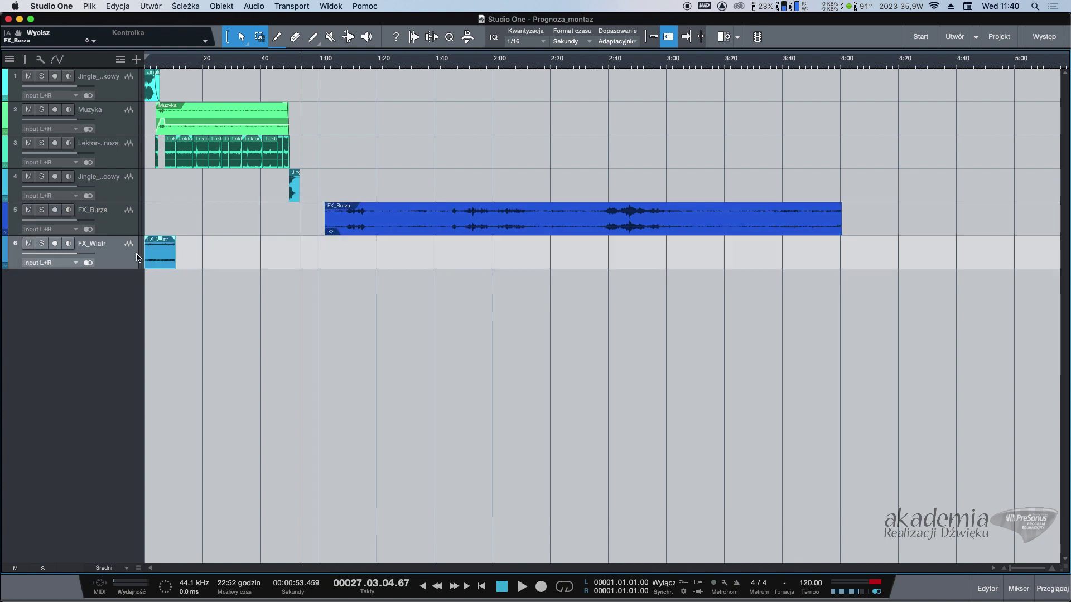
pyautogui.moveTo(113, 257); pyautogui.dragTo(146, 215)
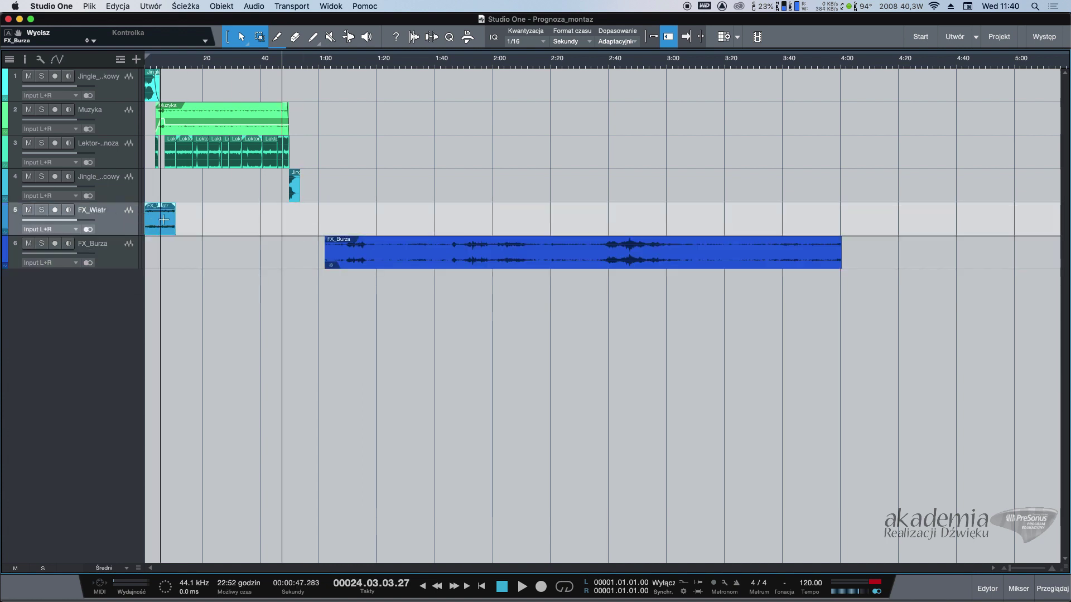
# Step: Solo FX_Wiatr together with Lektor-prognoza and move the FX_Wiatr clip to start at about 17 s
pyautogui.click(41, 210)
pyautogui.press('space')
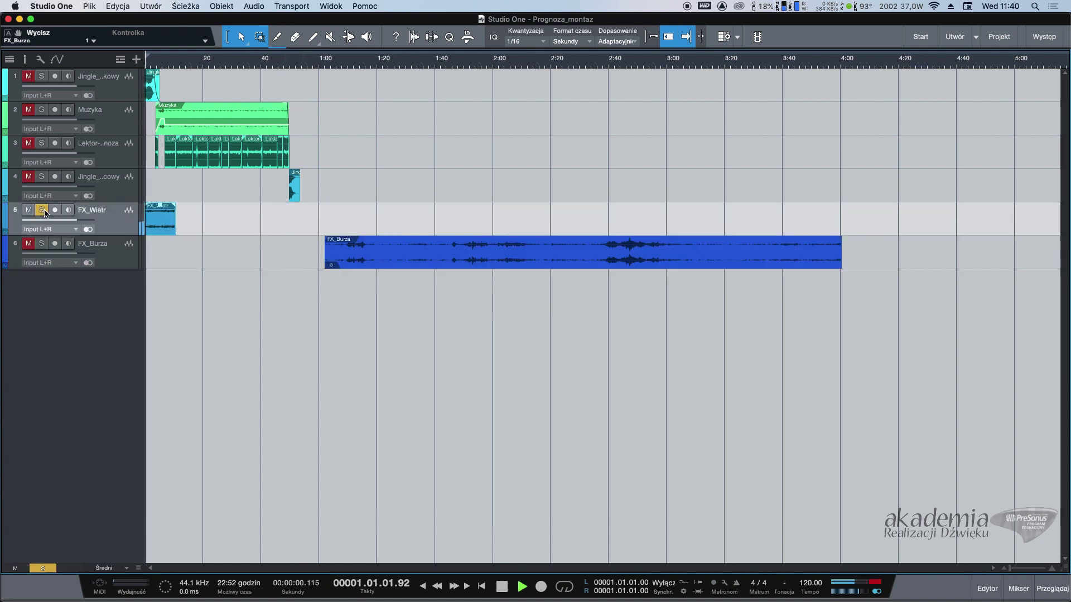
pyautogui.moveTo(165, 229); pyautogui.dragTo(226, 229)
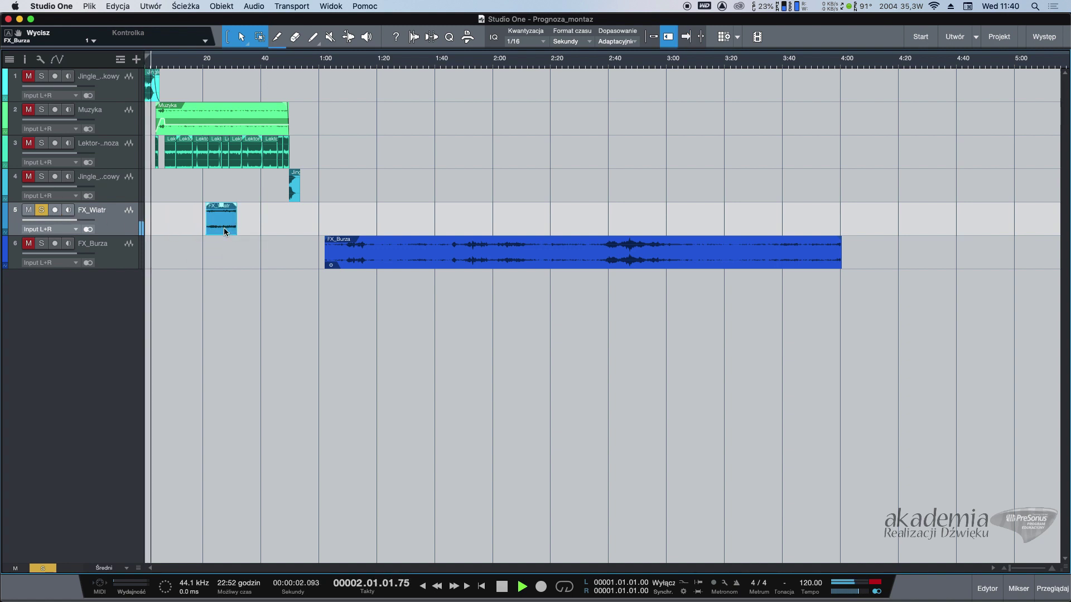
pyautogui.press('space')
pyautogui.click(188, 64)
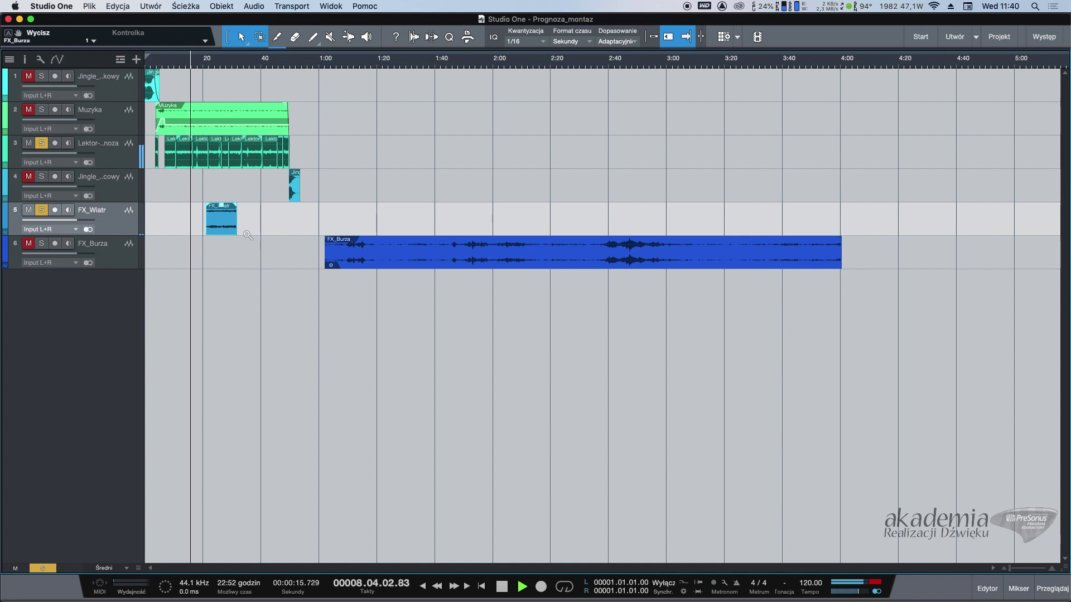
pyautogui.hotkey('shift', 'z')
pyautogui.press('space')
pyautogui.moveTo(672, 447); pyautogui.dragTo(564, 446)
# Step: Give the FX_Wiatr clip a fade-in of about 0.9 s and lower the track volume to -19.3 dB
pyautogui.click(498, 78)
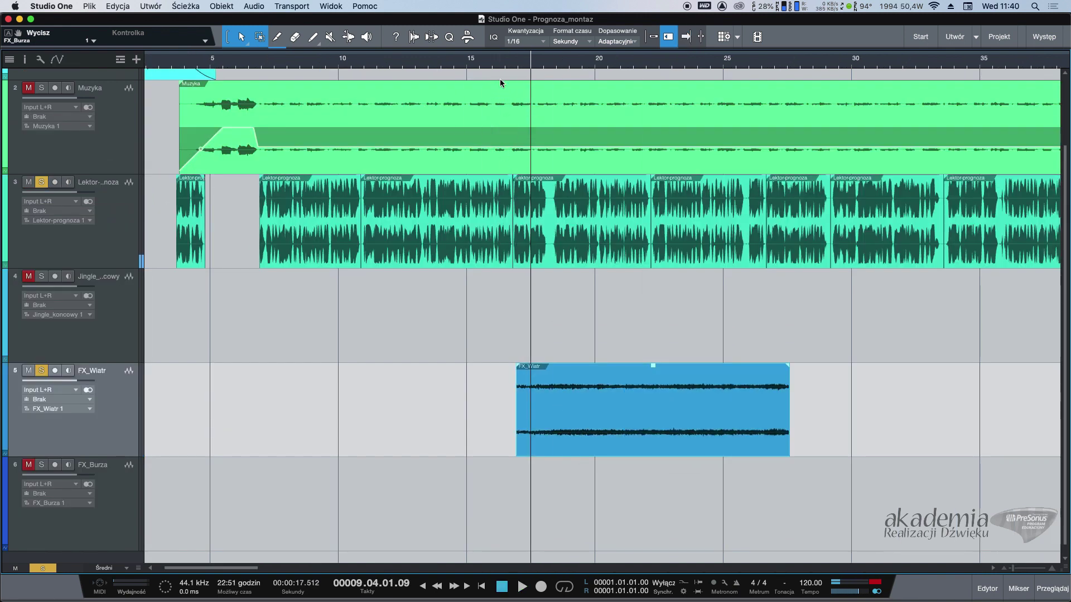
pyautogui.press('space')
pyautogui.press('f')
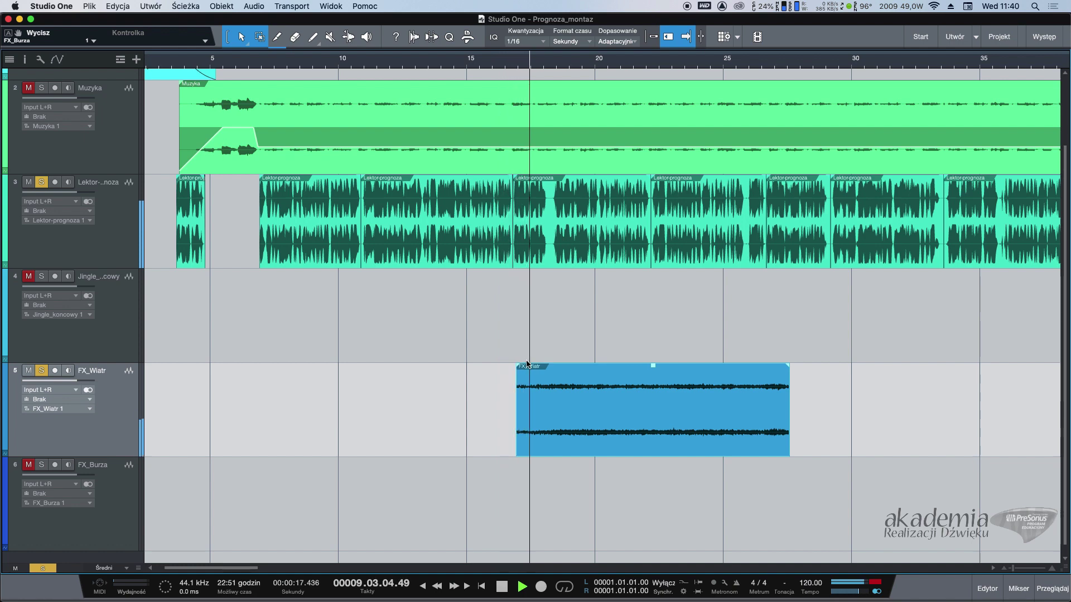
pyautogui.moveTo(517, 366); pyautogui.dragTo(540, 368)
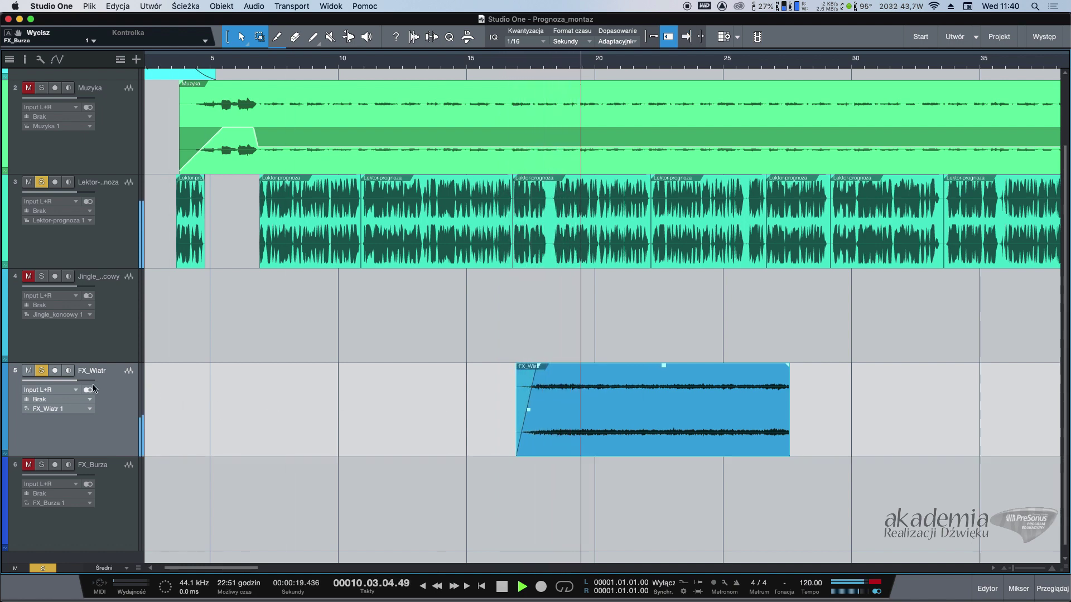
pyautogui.press('space')
pyautogui.moveTo(73, 380); pyautogui.dragTo(61, 383)
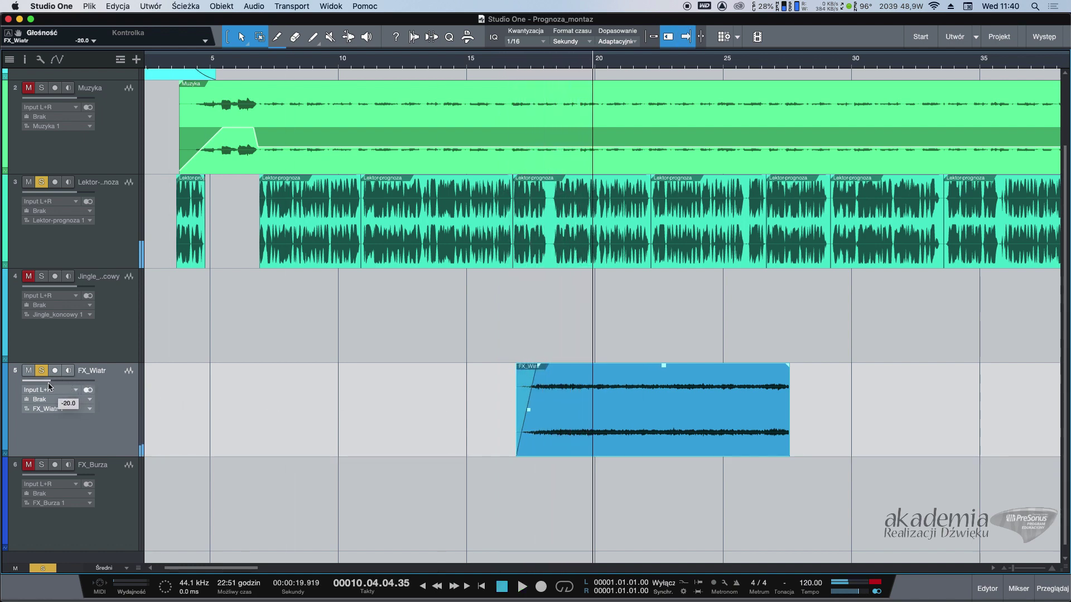
# Step: Play the wind under the voice-over from about 15.8 s and shorten its clip to about 24.8 s with a fade-out of about 4 s
pyautogui.click(488, 64)
pyautogui.press('space')
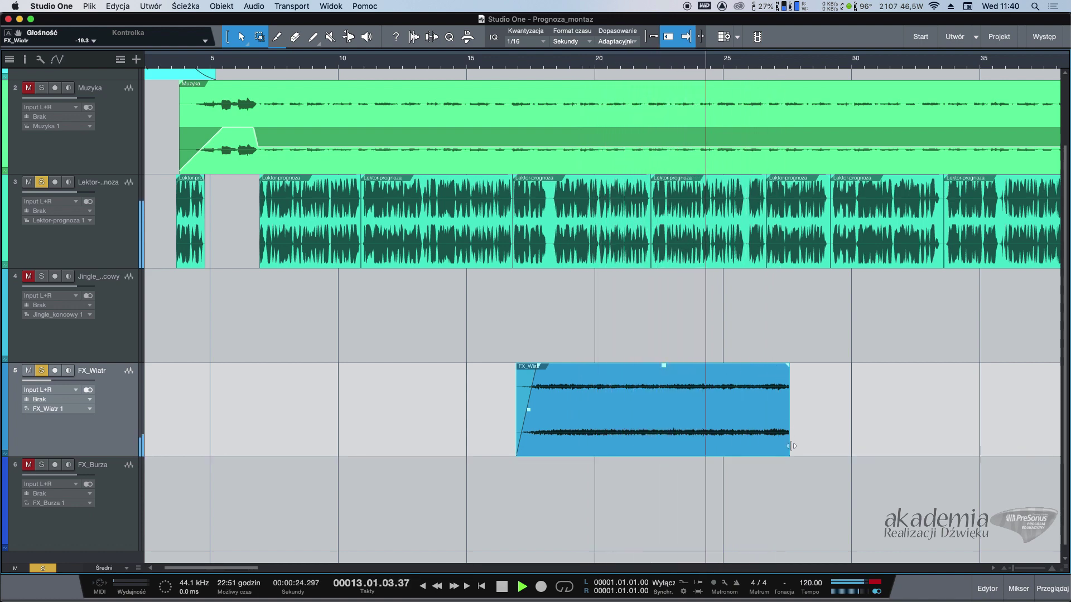
pyautogui.moveTo(778, 446); pyautogui.dragTo(616, 385)
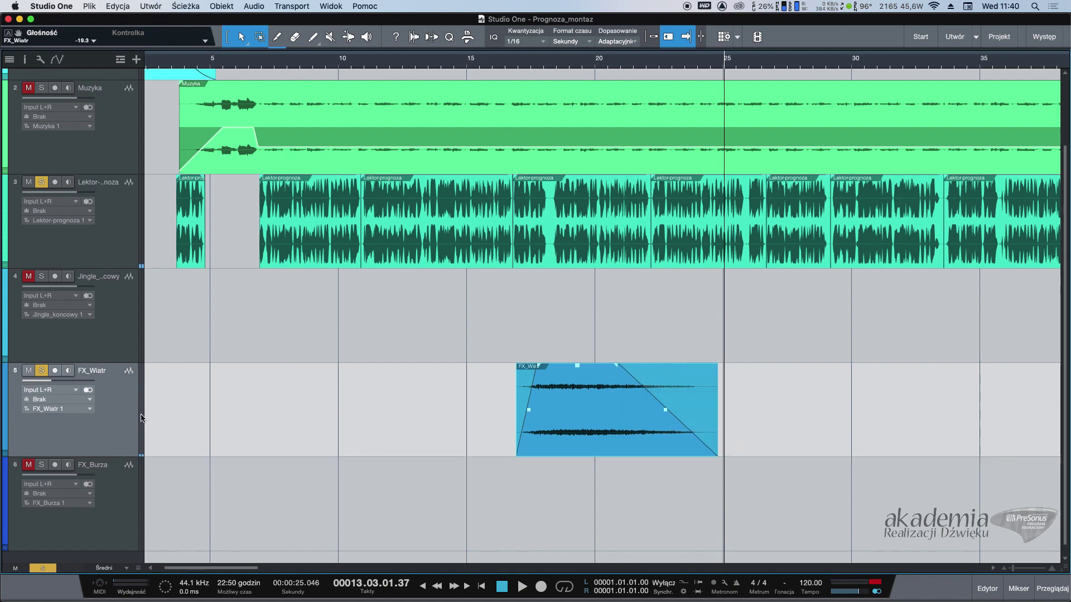
# Step: Raise the FX_Wiatr track volume to -14.8 dB and play it with the voice-over from about 16 s
pyautogui.moveTo(54, 384); pyautogui.dragTo(56, 384)
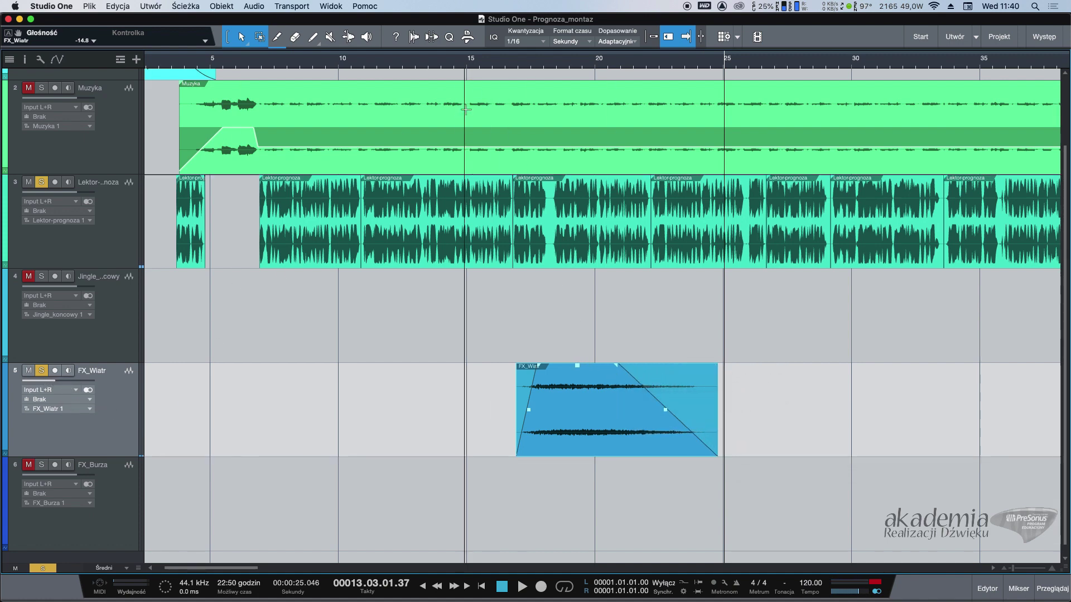
pyautogui.click(496, 66)
pyautogui.press('space')
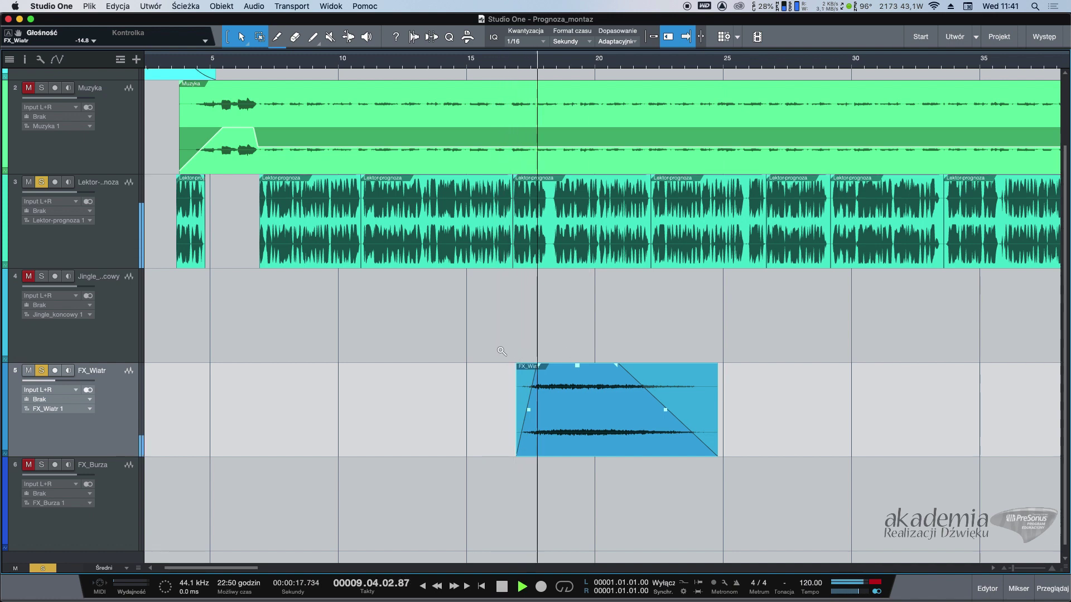
# Step: Remove about 7 s of quiet opening from the FX_Burza clip and place the clip to start at about 33.9 s
pyautogui.keyDown('alt'); pyautogui.keyDown('super'); pyautogui.click(547, 377); pyautogui.keyUp('super'); pyautogui.keyUp('alt')
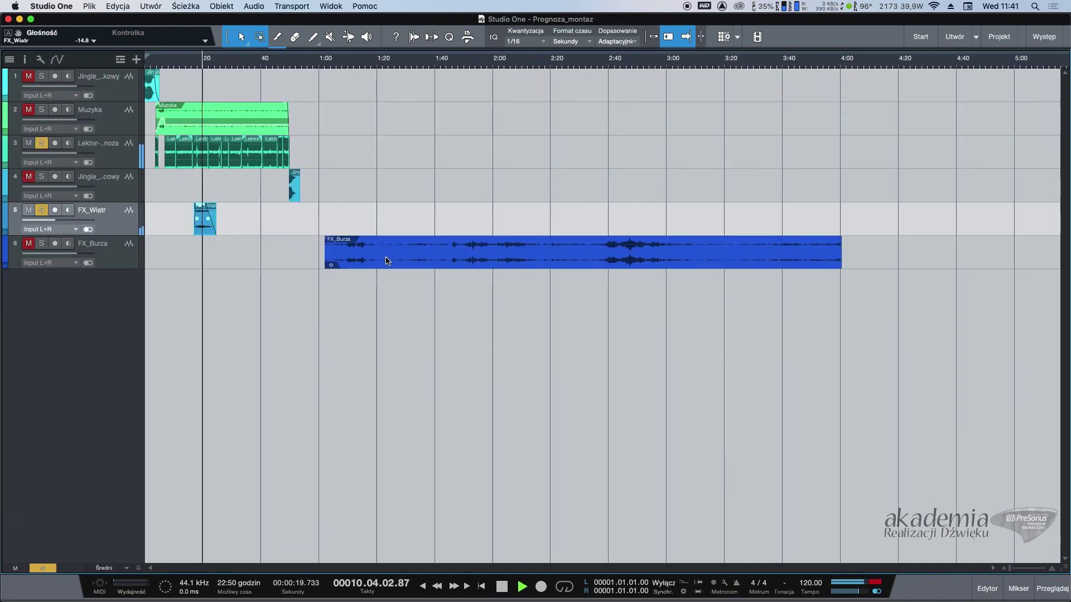
pyautogui.moveTo(384, 256); pyautogui.dragTo(295, 258)
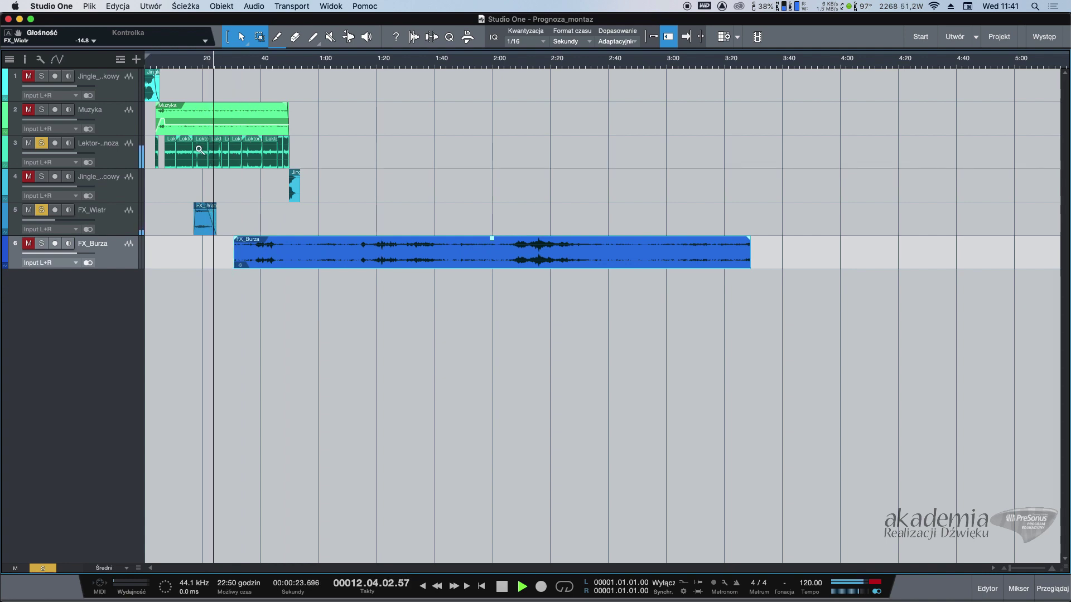
pyautogui.hotkey('shift', 'f')
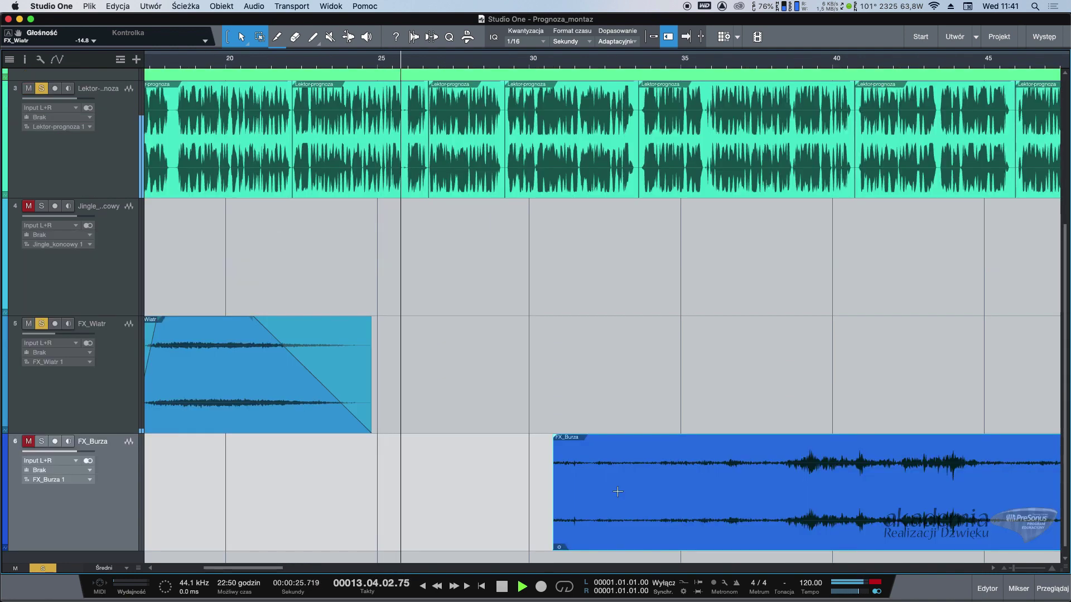
pyautogui.moveTo(660, 503); pyautogui.dragTo(607, 504)
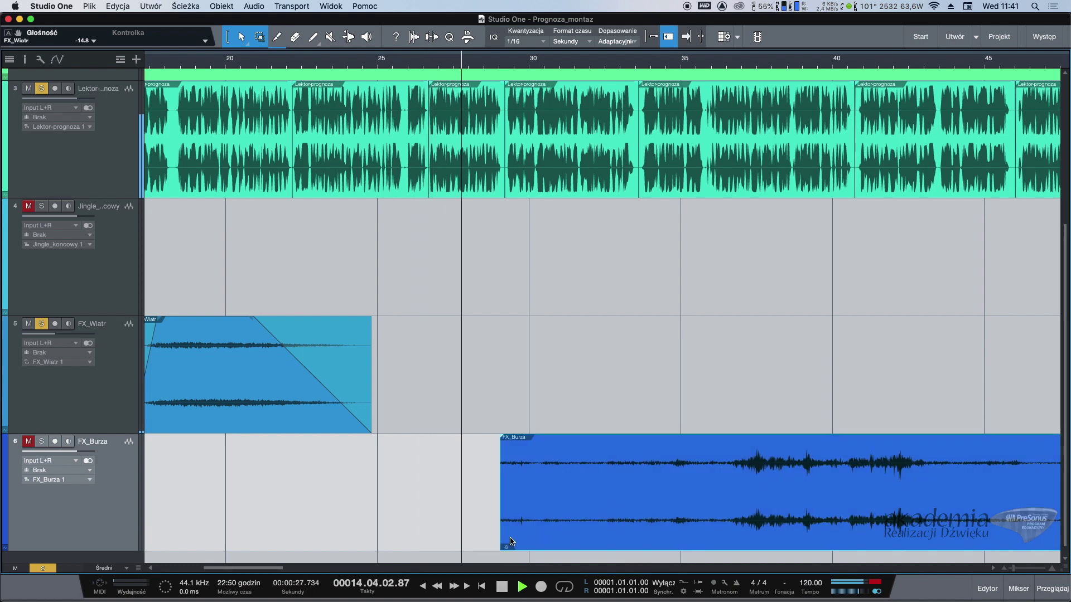
pyautogui.moveTo(500, 547); pyautogui.dragTo(732, 547)
pyautogui.press('super+z')
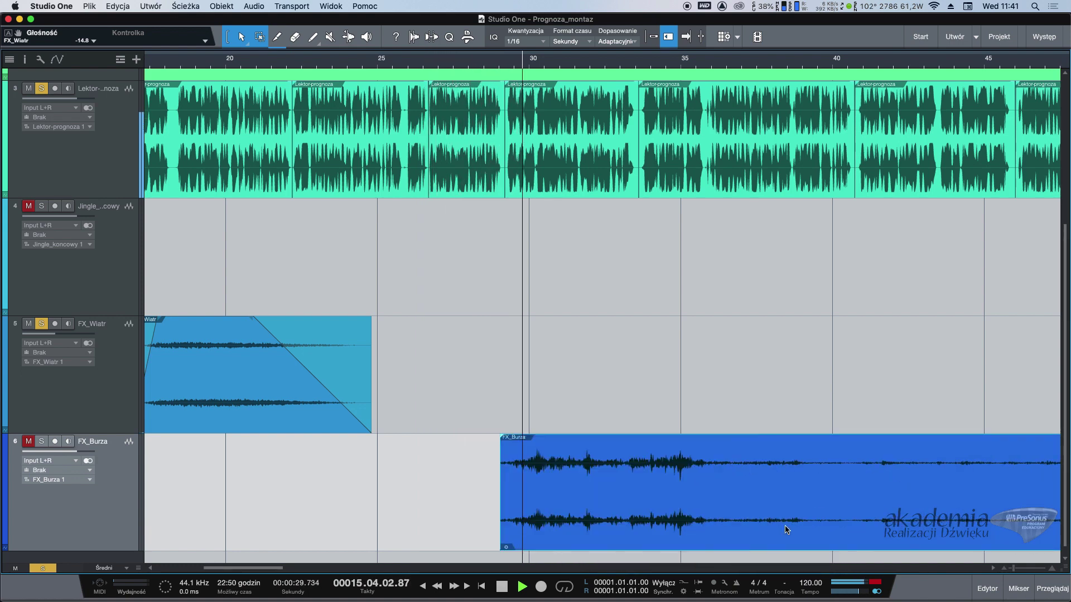
pyautogui.moveTo(535, 517); pyautogui.dragTo(714, 525)
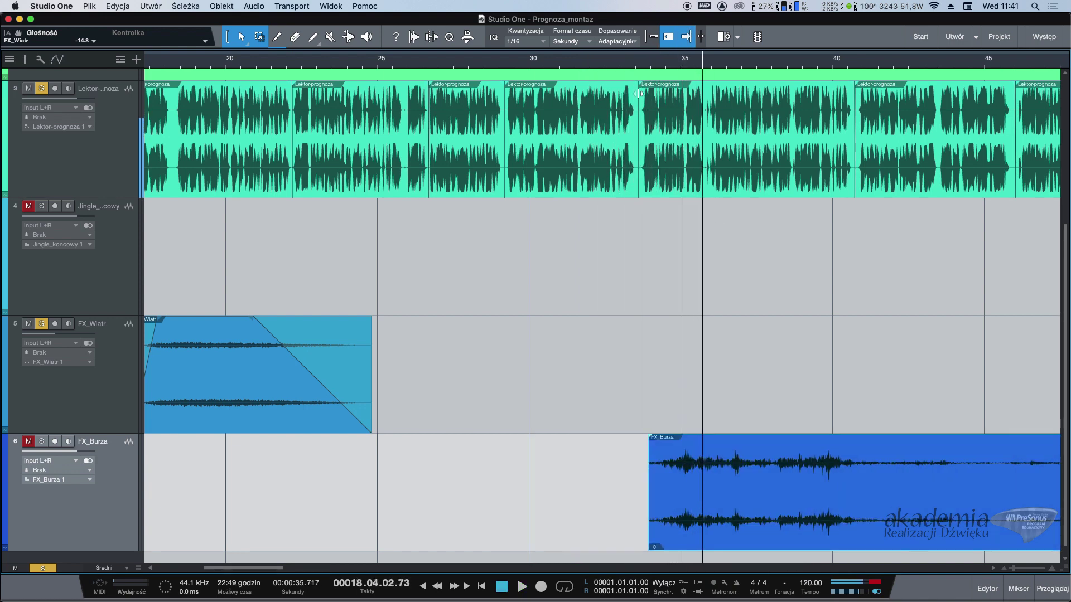
# Step: Solo FX_Burza as well and play it with the voice-over from about 33.4 s
pyautogui.click(631, 60)
pyautogui.click(42, 439)
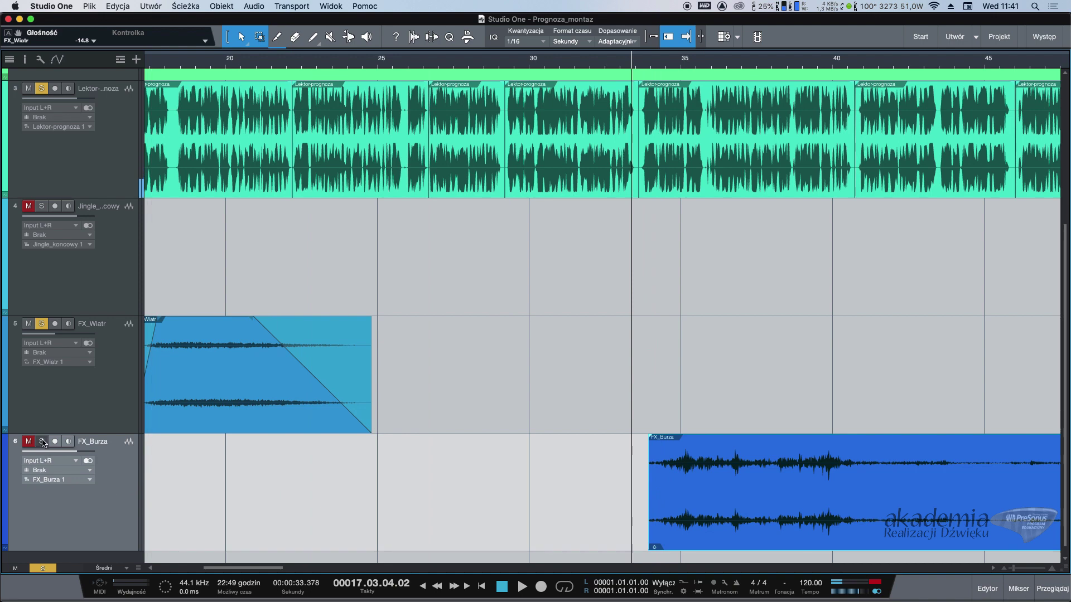
pyautogui.click(43, 326)
pyautogui.press('space')
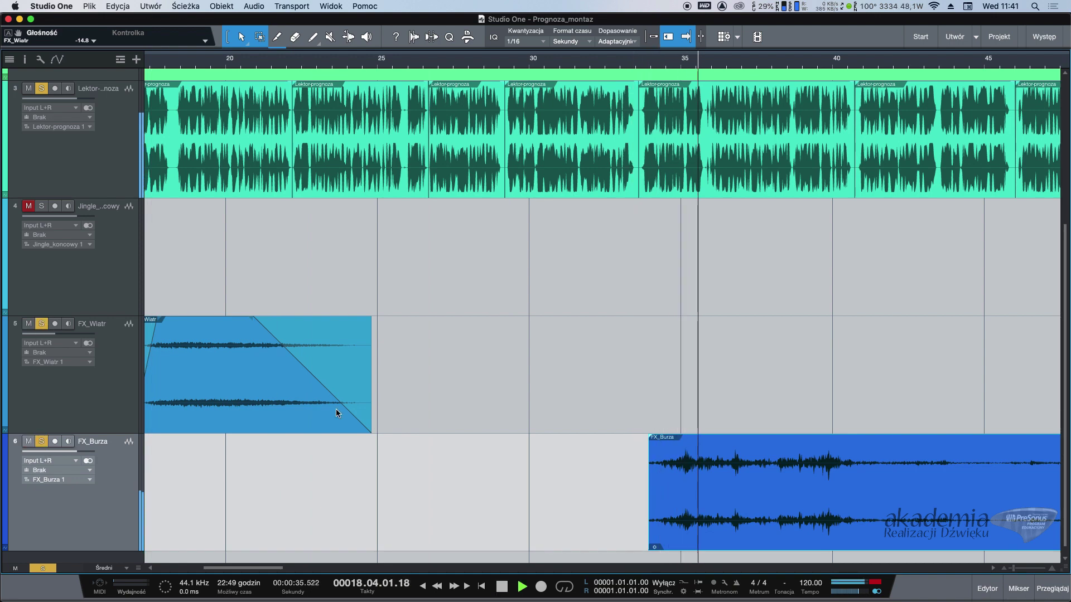
# Step: Trim the FX_Burza clip to end with the voice-over at about 49.9 s and fade it out from about 45.5 s
pyautogui.hscroll(5, 825, 502)
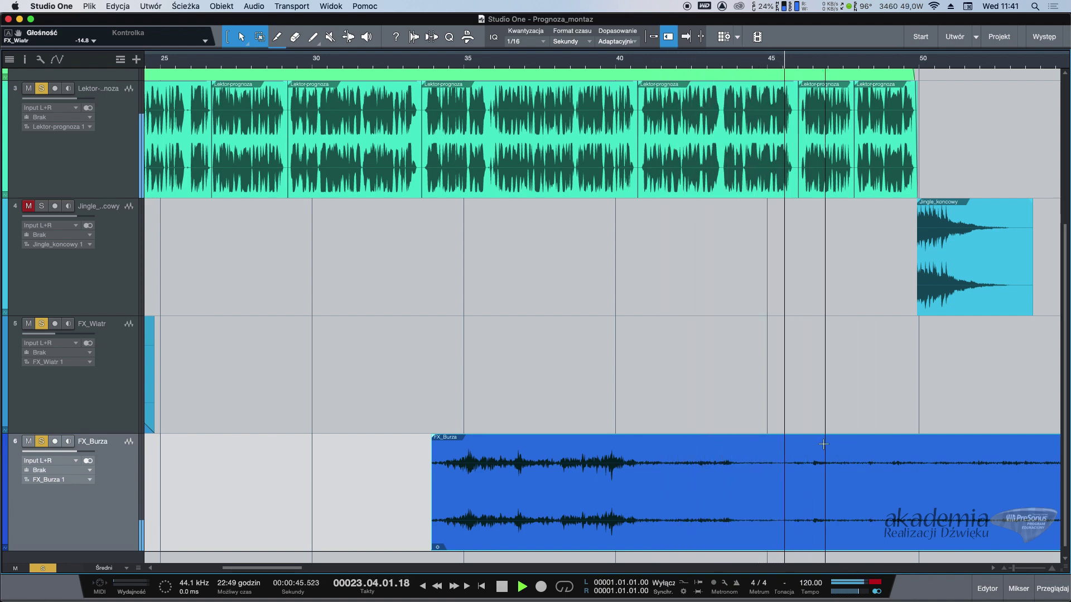
pyautogui.click(808, 479)
pyautogui.press('Delete')
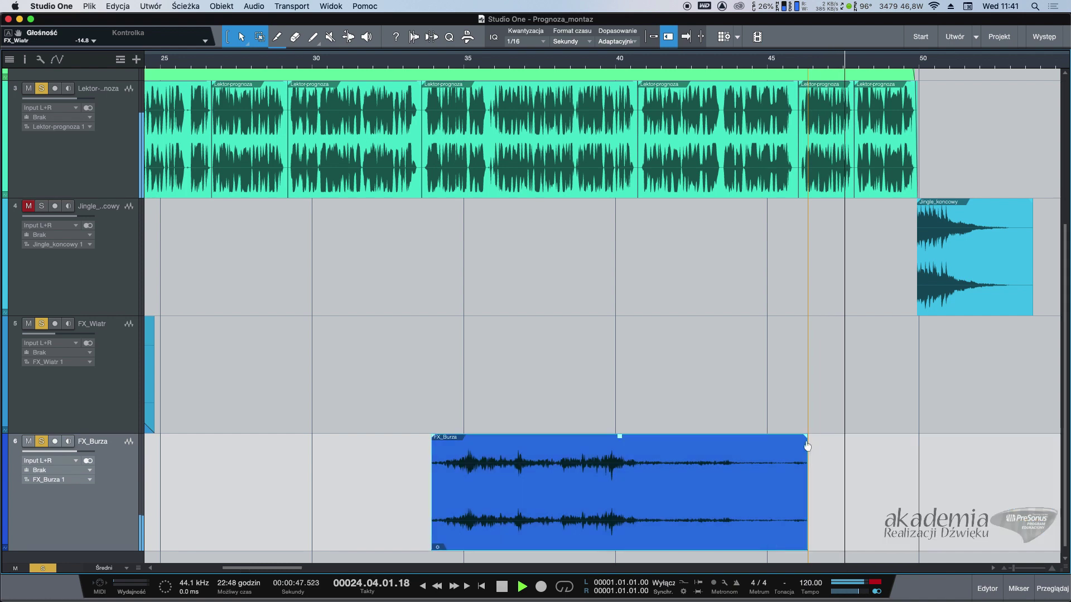
pyautogui.moveTo(808, 539); pyautogui.dragTo(921, 541)
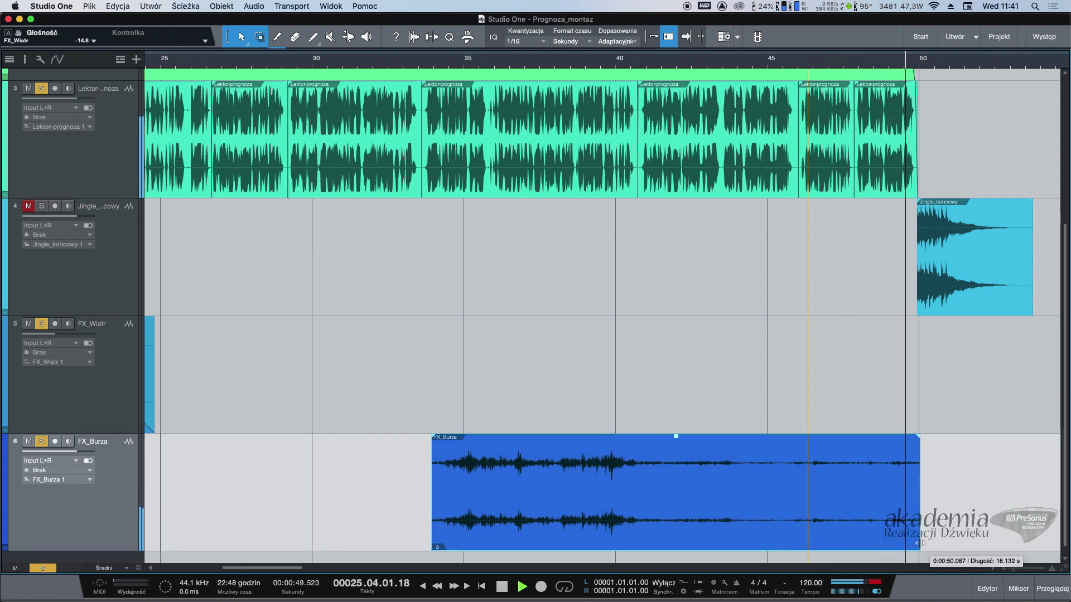
pyautogui.moveTo(916, 436); pyautogui.dragTo(811, 456)
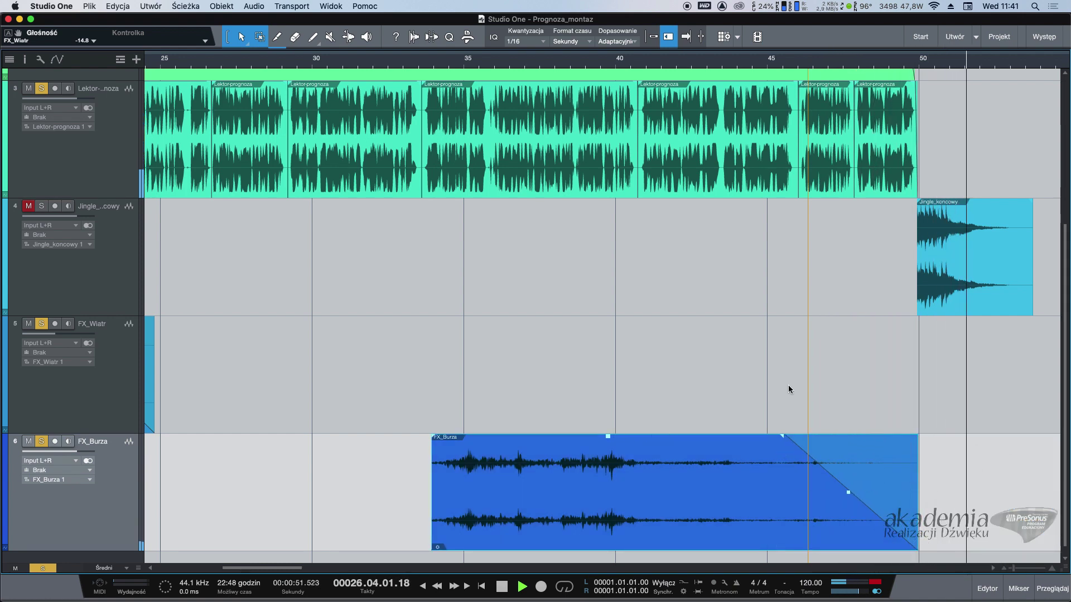
# Step: Clear the track mutes and solos and play the whole montage from the beginning
pyautogui.press('z')
pyautogui.press('space')
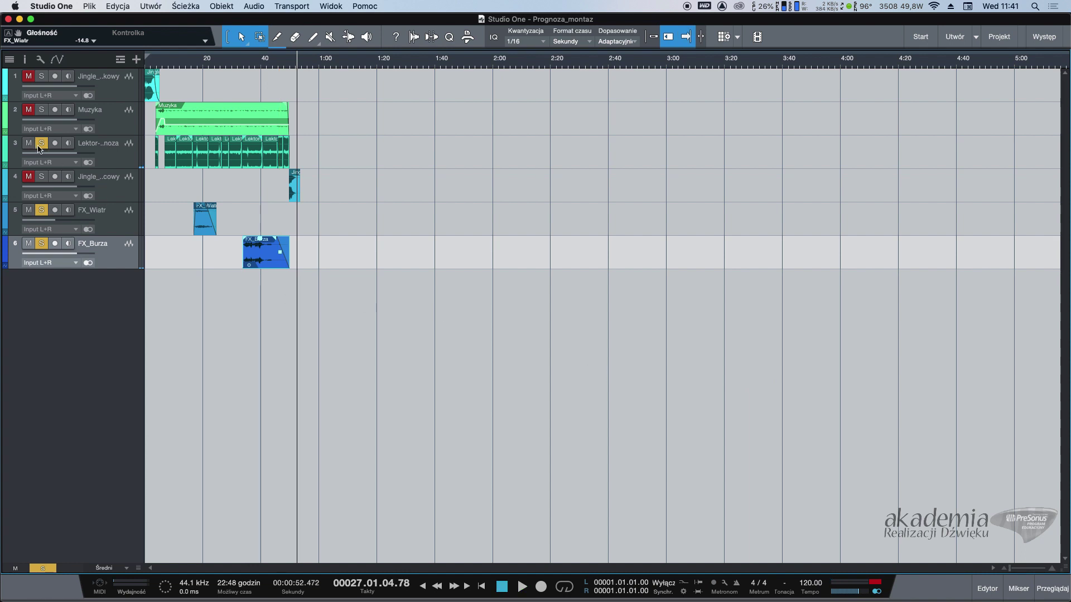
pyautogui.click(242, 357)
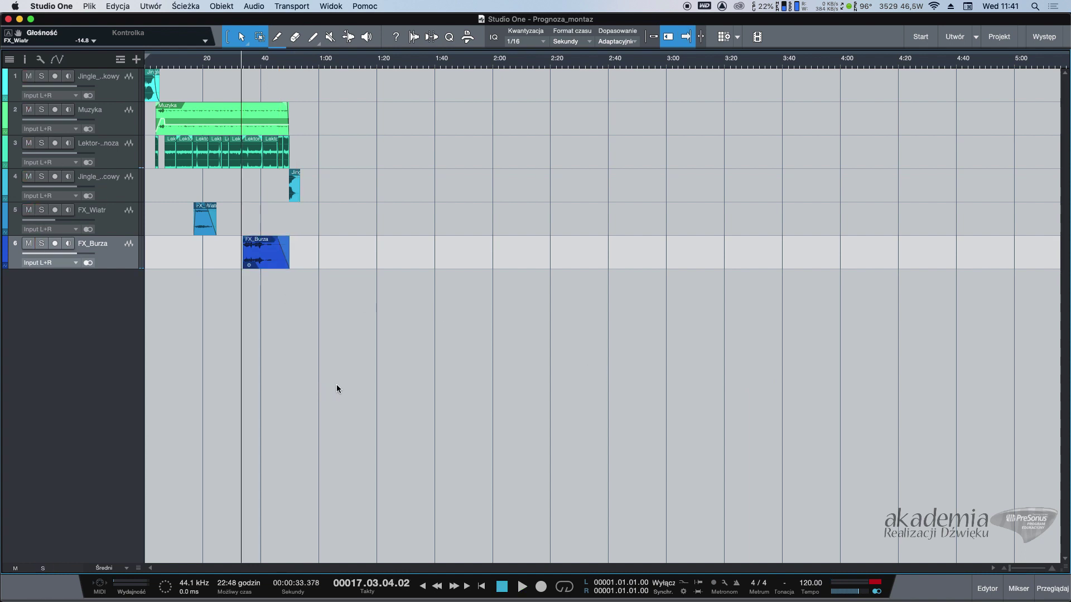
pyautogui.press('Home')
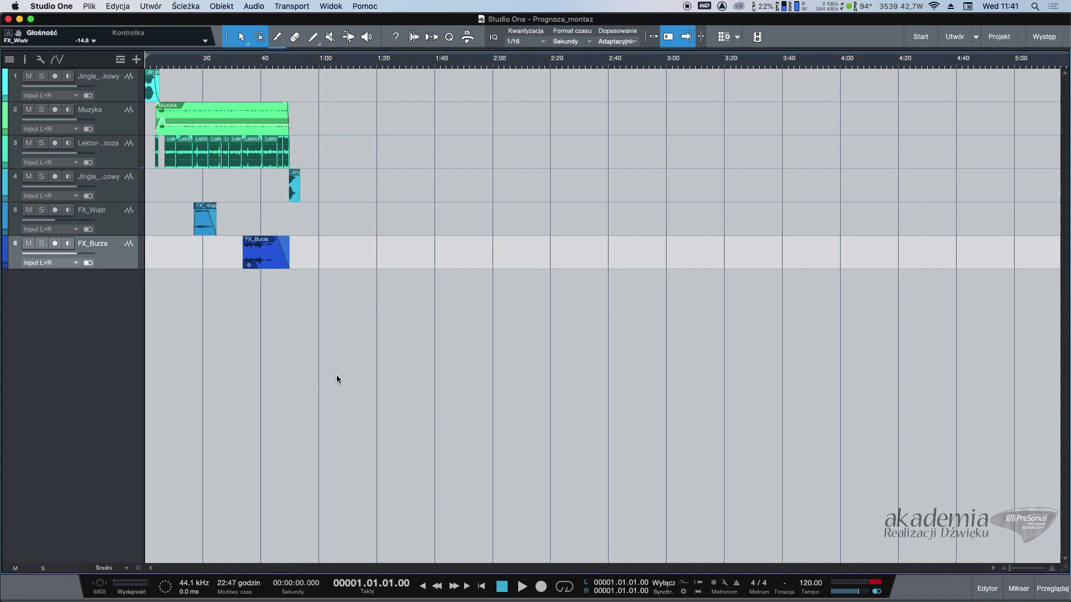
pyautogui.press('space')
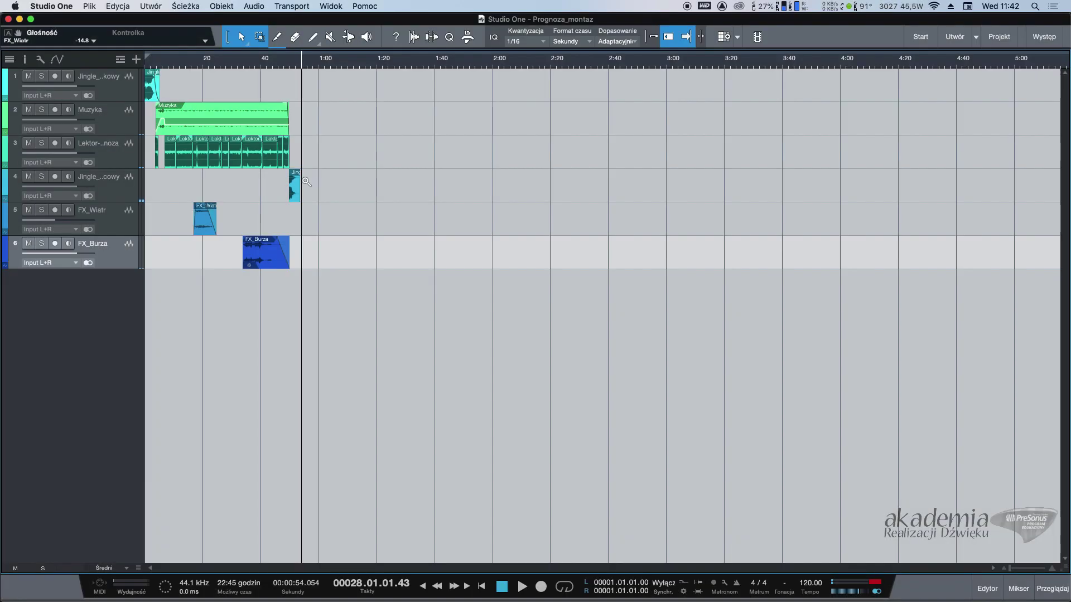
# Step: Add a fade-out of about 1.3 s to the end of the Jingle_koncowy clip
pyautogui.press('z')
pyautogui.click(750, 405)
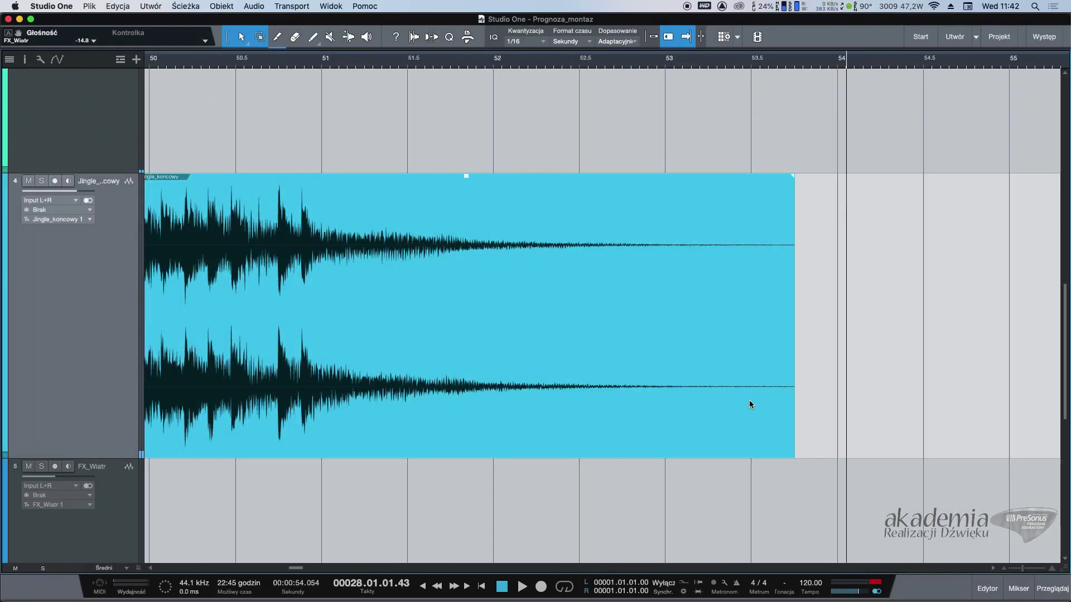
pyautogui.moveTo(795, 171)
pyautogui.mouseDown()
pyautogui.moveTo(787, 195)
pyautogui.moveTo(567, 217)
pyautogui.mouseUp()
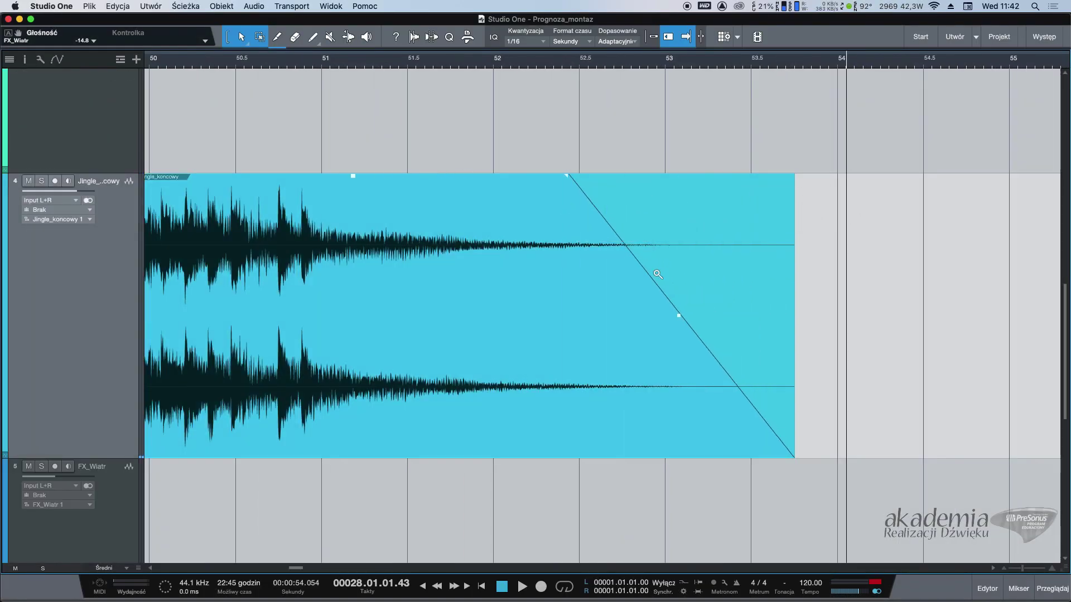
pyautogui.press('z')
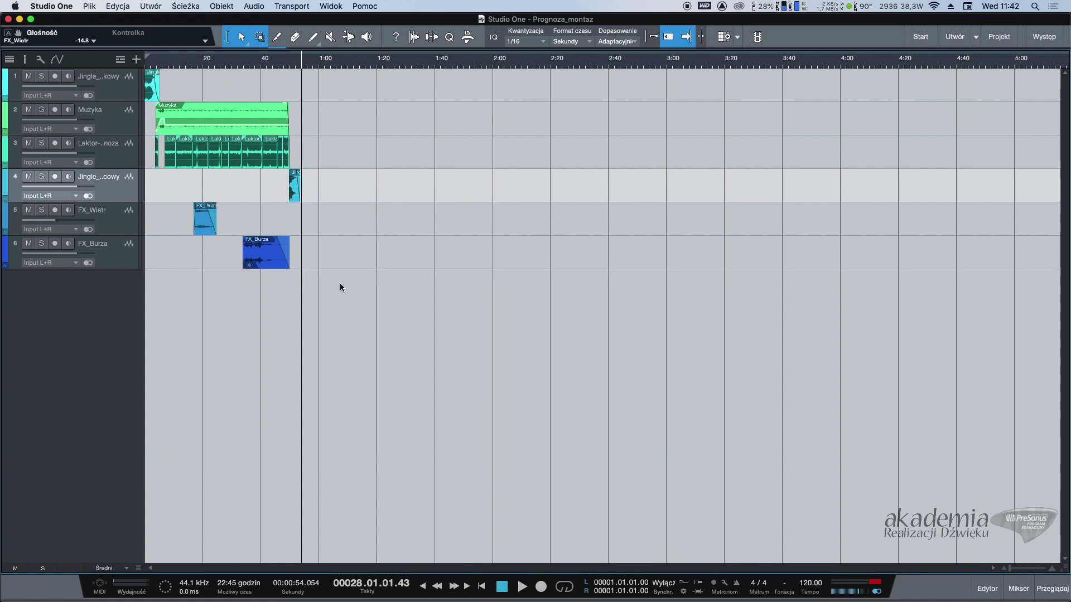
# Step: Set the loop range from the start of the song to about 54 s, covering the whole montage
pyautogui.moveTo(330, 347); pyautogui.dragTo(129, 76)
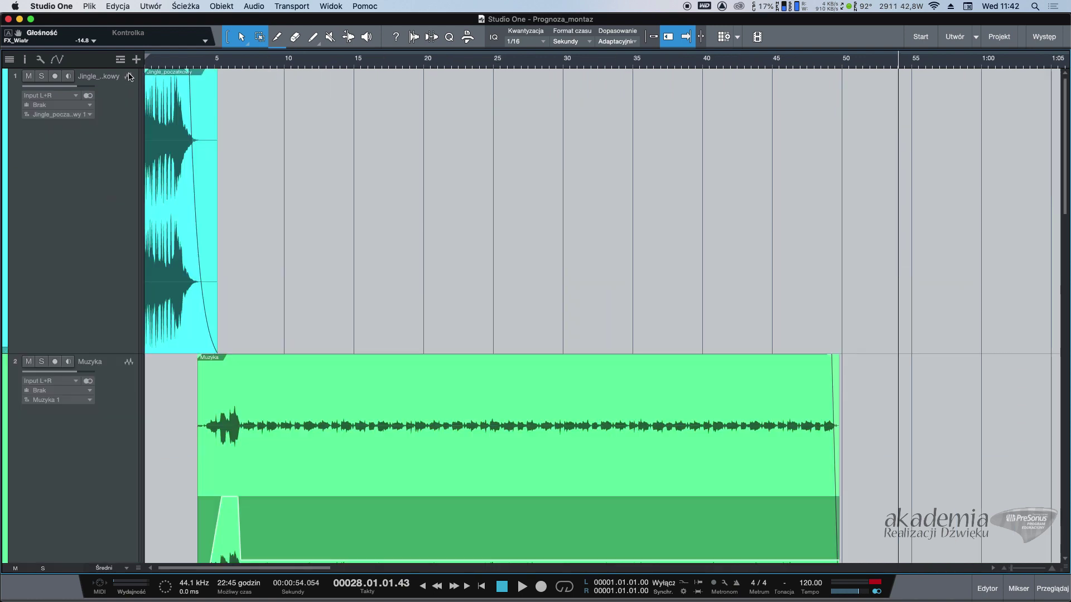
pyautogui.scroll(-5, 390, 220)
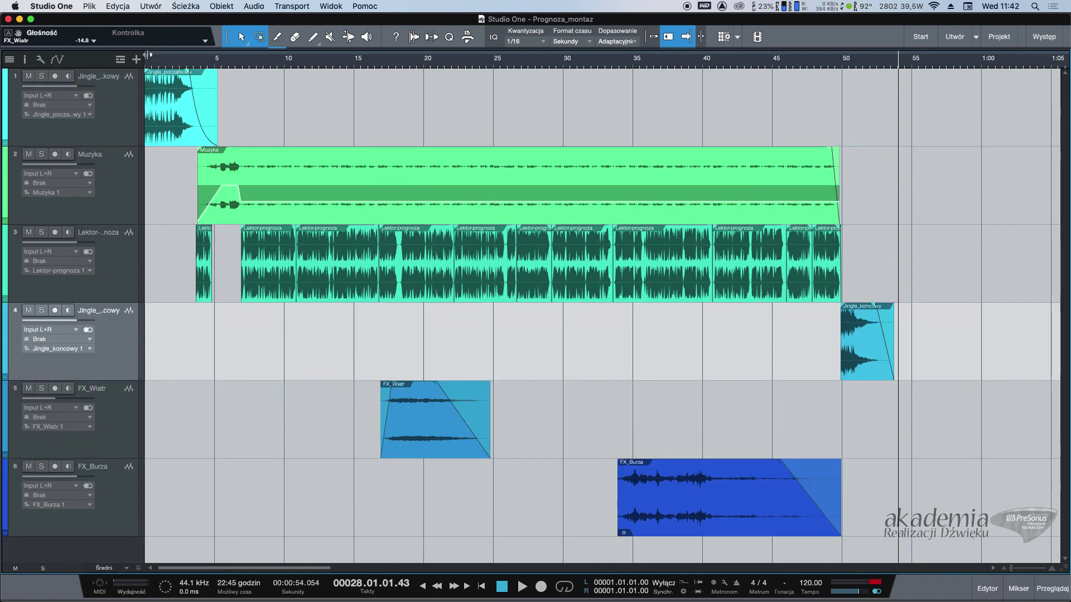
pyautogui.moveTo(148, 55)
pyautogui.mouseDown()
pyautogui.moveTo(698, 210)
pyautogui.moveTo(859, 345)
pyautogui.moveTo(895, 399)
pyautogui.mouseUp()
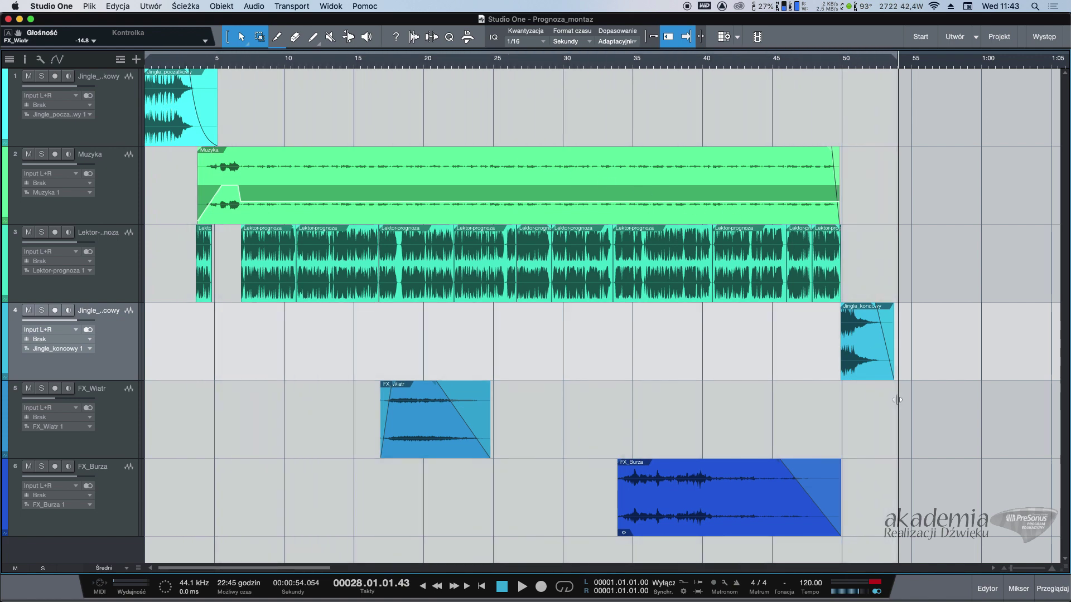
# Step: Select all the clips and fit the loop range exactly to them, from the song start to the end of Jingle_koncowy
pyautogui.moveTo(895, 402); pyautogui.dragTo(85, 65)
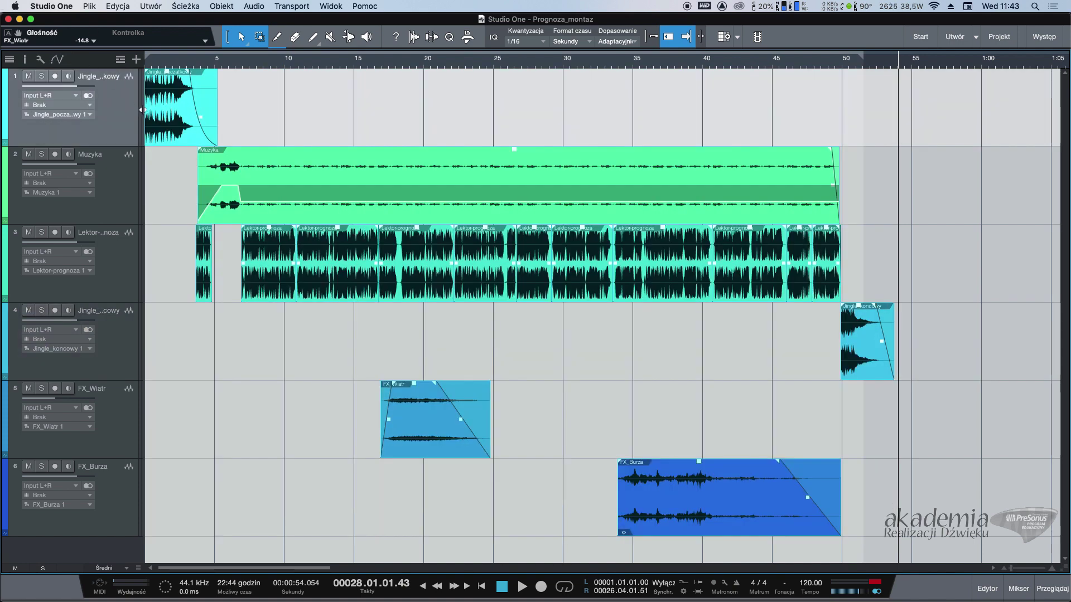
pyautogui.press('p')
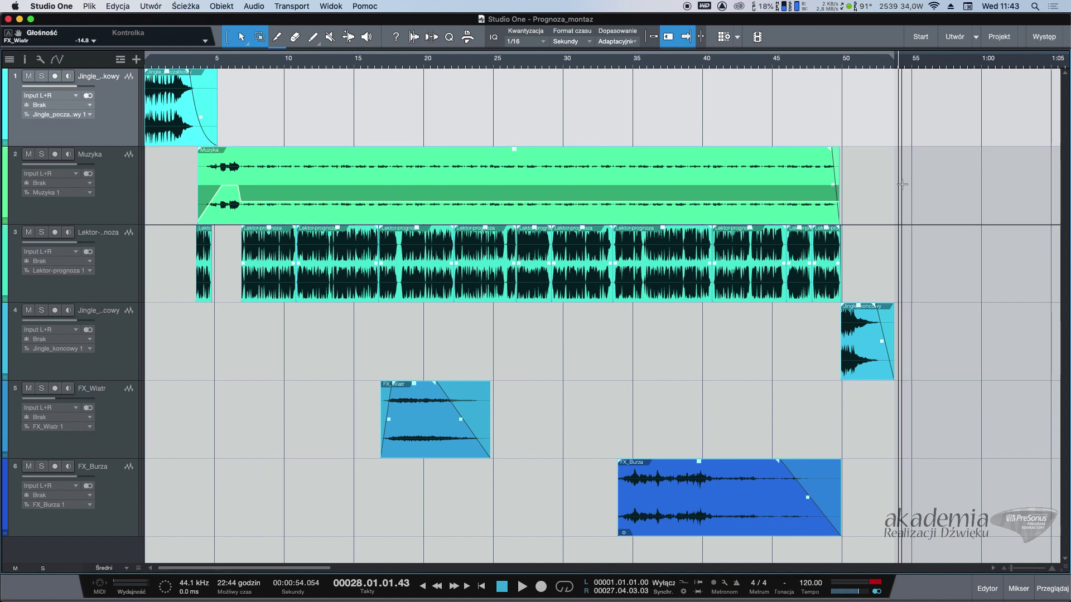
# Step: Set up a mix export with the file name Prognoza pogody and MP3 as the format
pyautogui.click(156, 10)
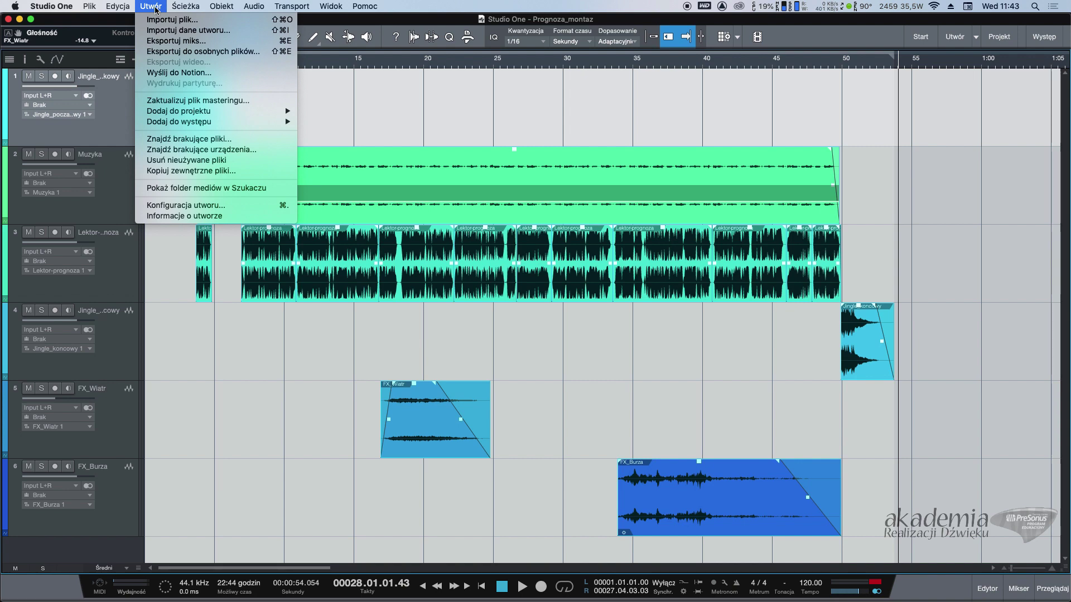
pyautogui.click(167, 41)
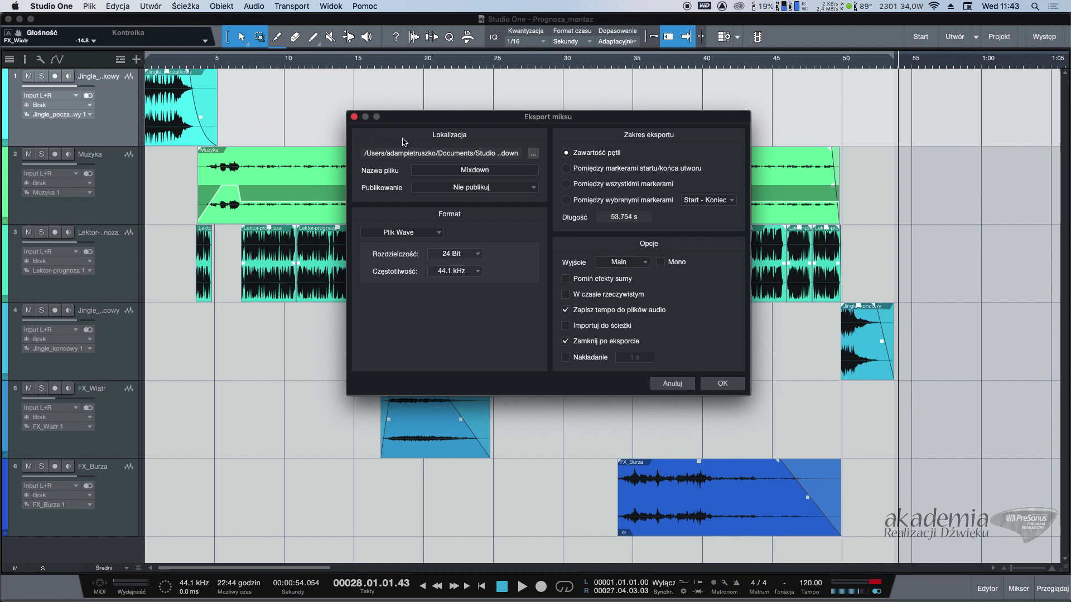
pyautogui.doubleClick(489, 173)
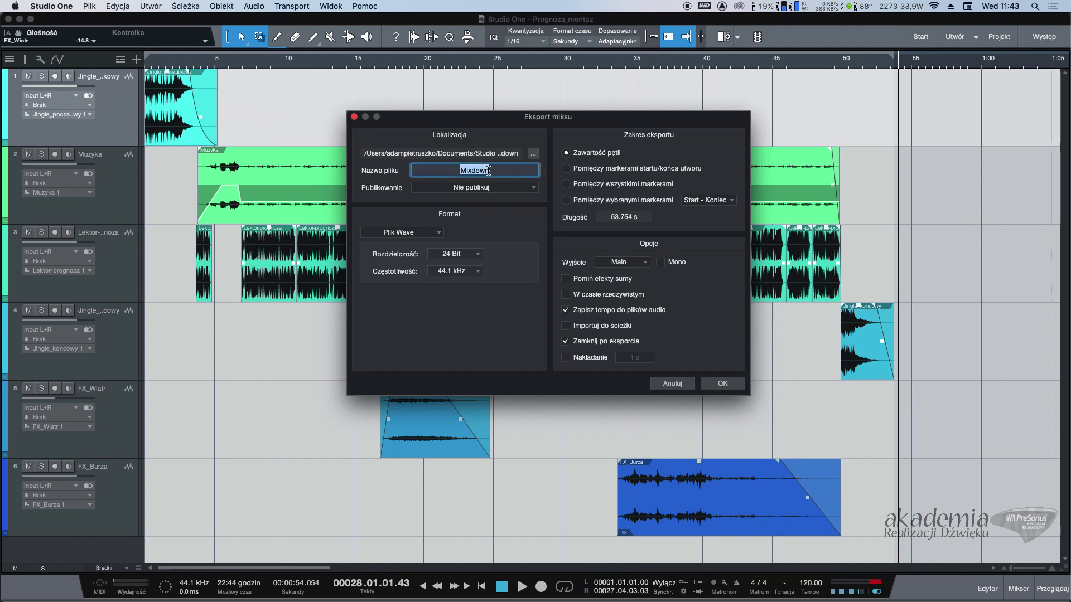
pyautogui.write('Prognoza pogody')
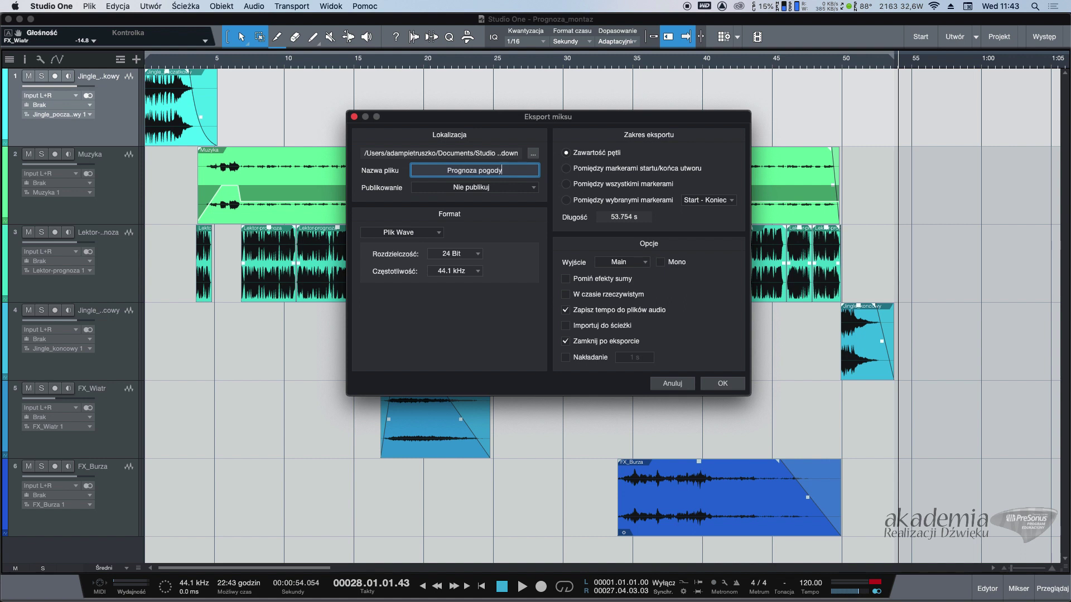
pyautogui.click(435, 236)
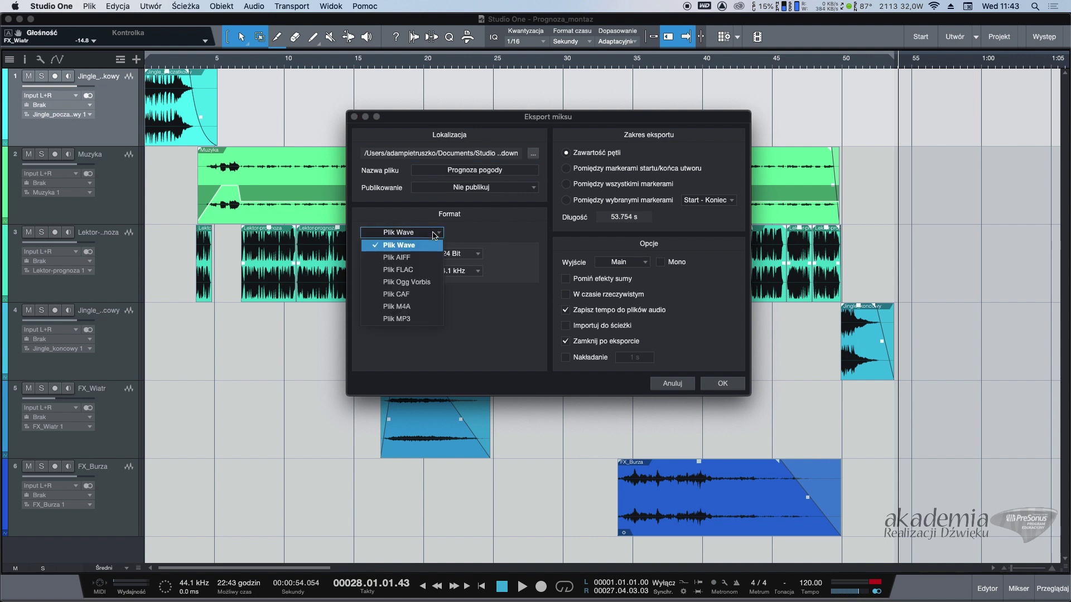
pyautogui.click(425, 319)
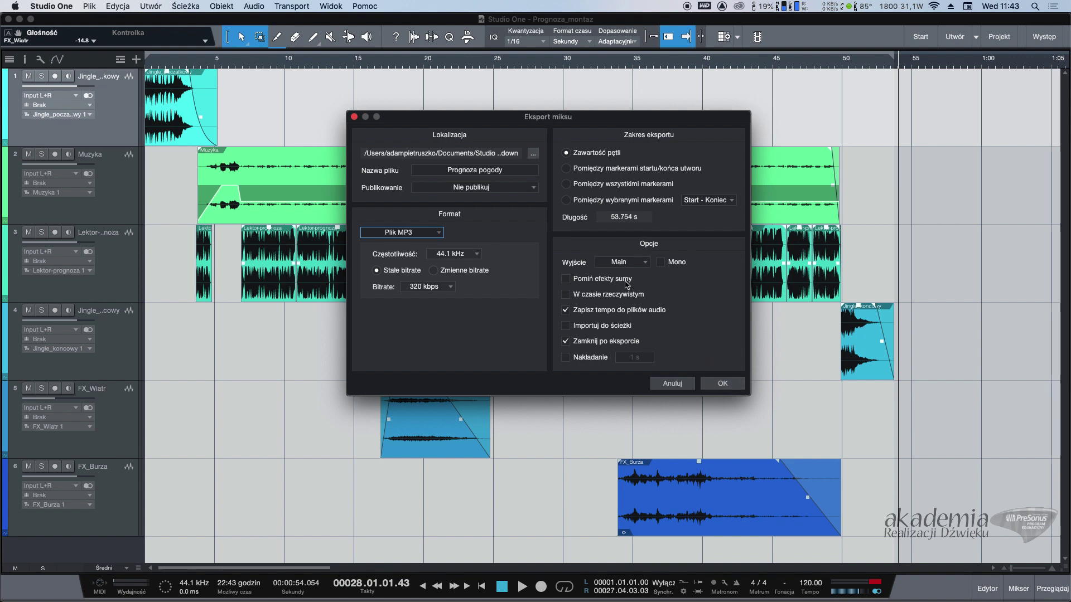
# Step: Choose the Prognoza_montaz folder as the export location, export the mix and close the folder window
pyautogui.click(534, 152)
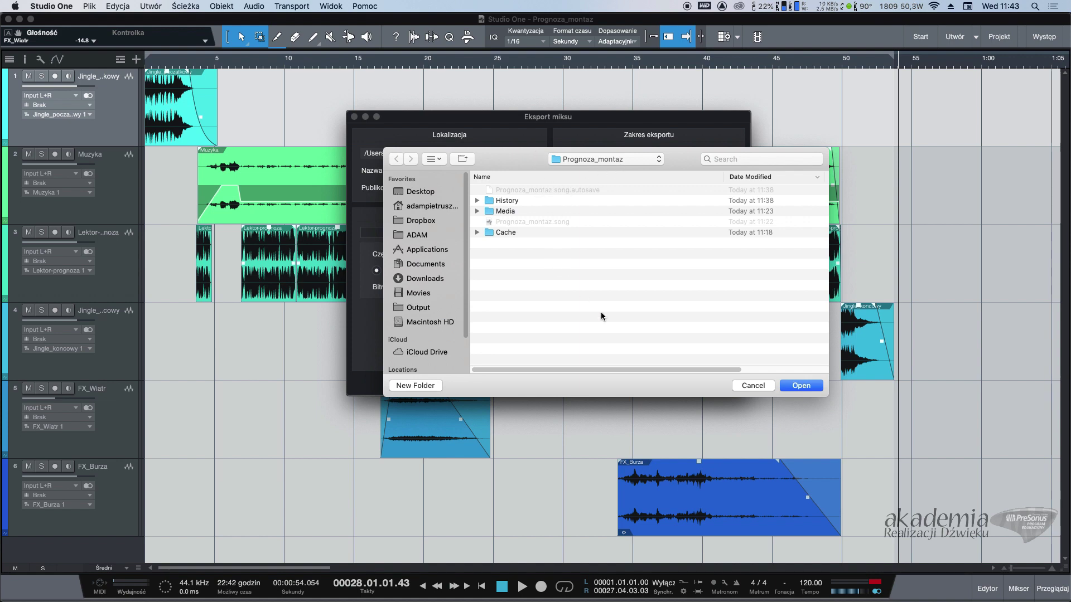
pyautogui.click(794, 386)
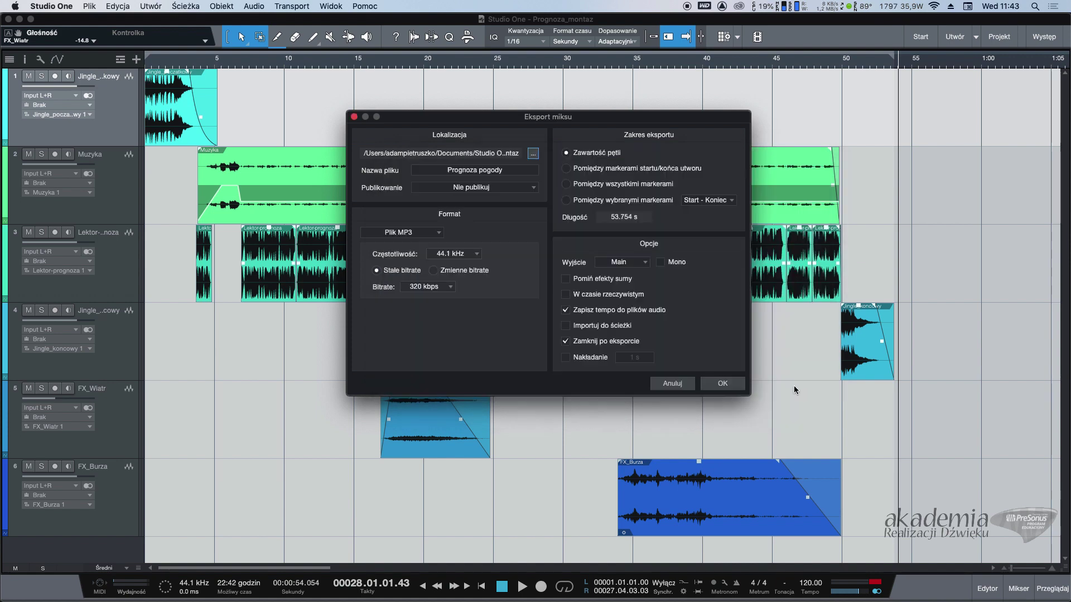
pyautogui.click(728, 384)
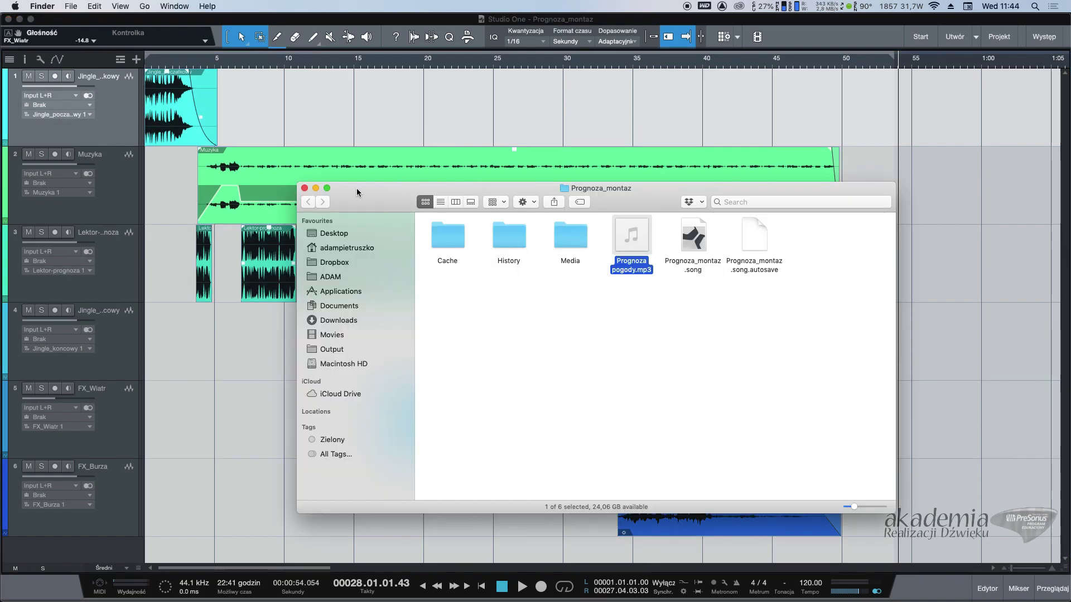
pyautogui.click(305, 188)
# Step: Insert a Limiter on the Main output in the enlarged mixer and set its ceiling to -0.30
pyautogui.click(1024, 592)
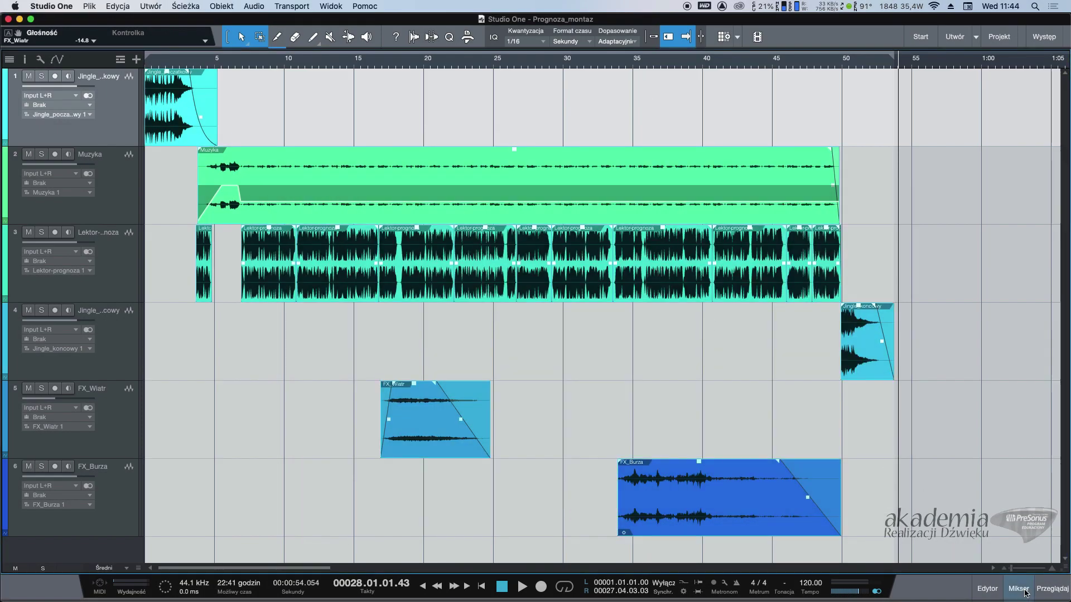
pyautogui.click(1025, 592)
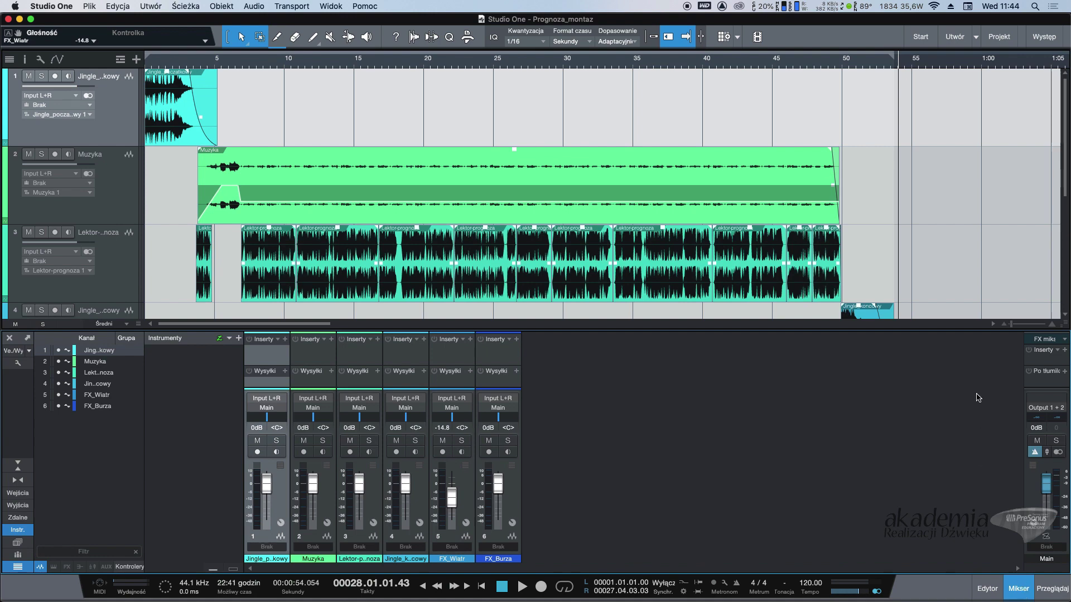
pyautogui.moveTo(944, 294); pyautogui.dragTo(956, 203)
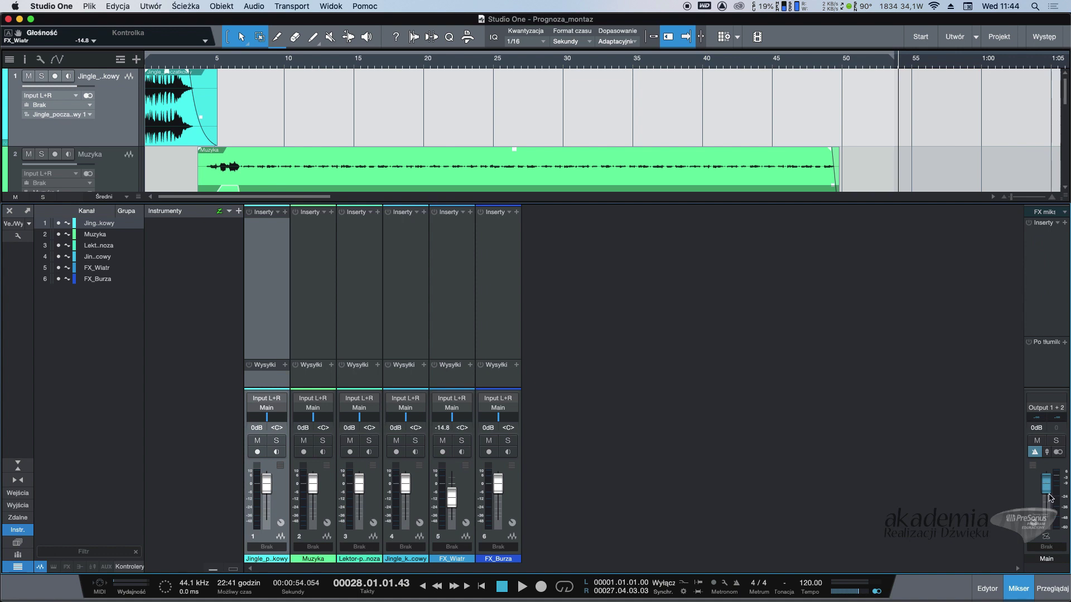
pyautogui.click(1065, 223)
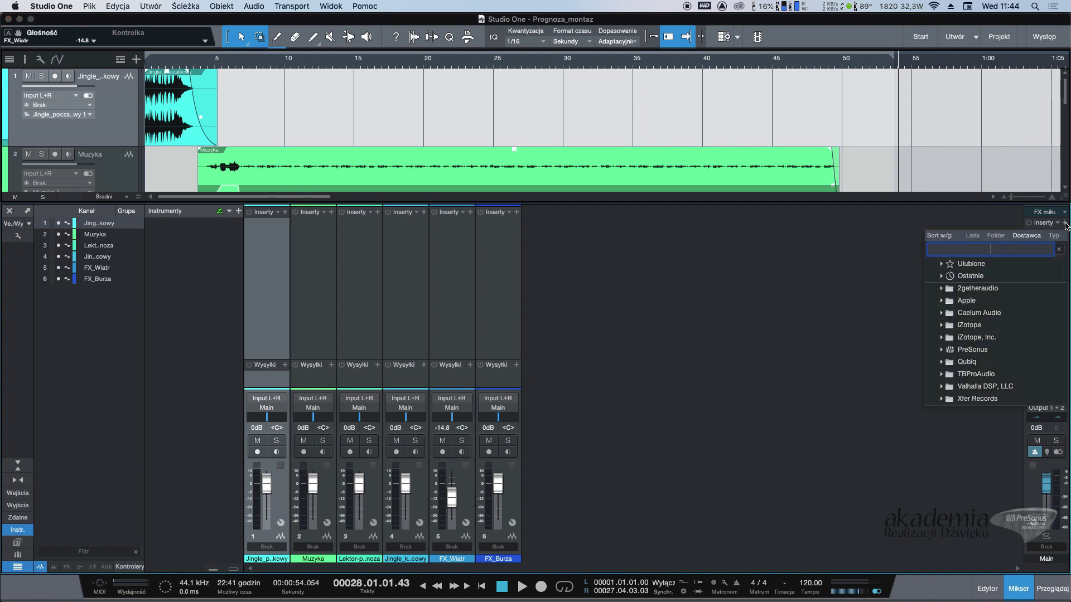
pyautogui.write('limite')
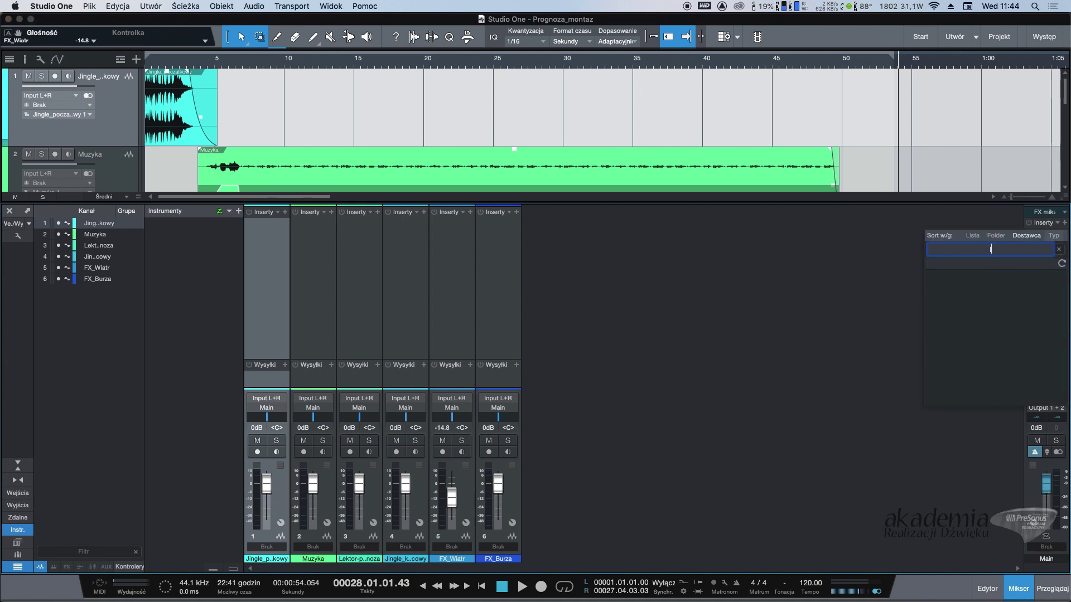
pyautogui.write('r')
pyautogui.click(948, 300)
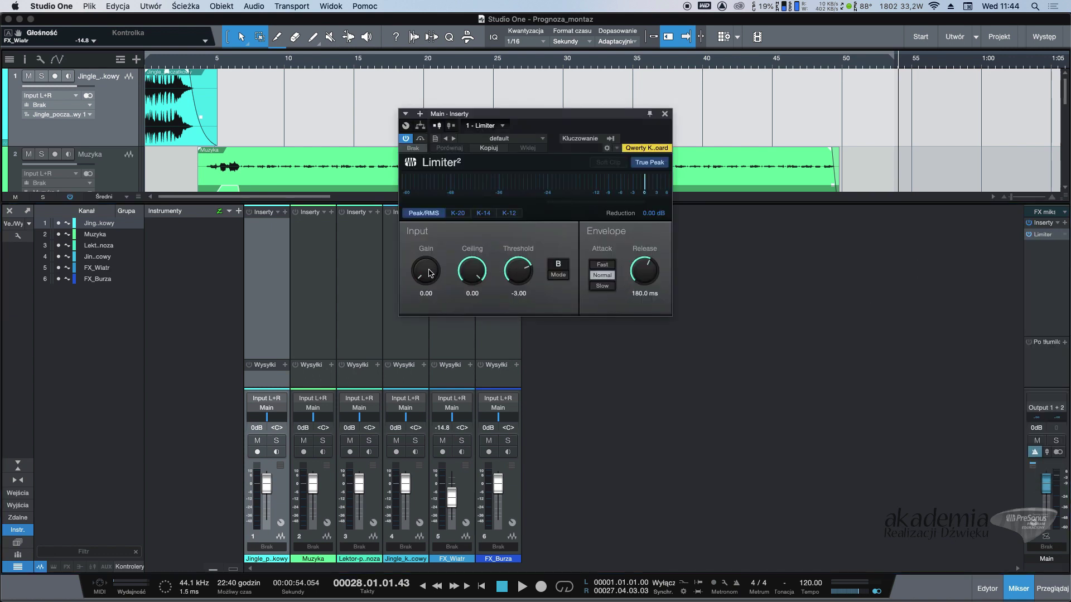
pyautogui.moveTo(473, 269); pyautogui.dragTo(472, 275)
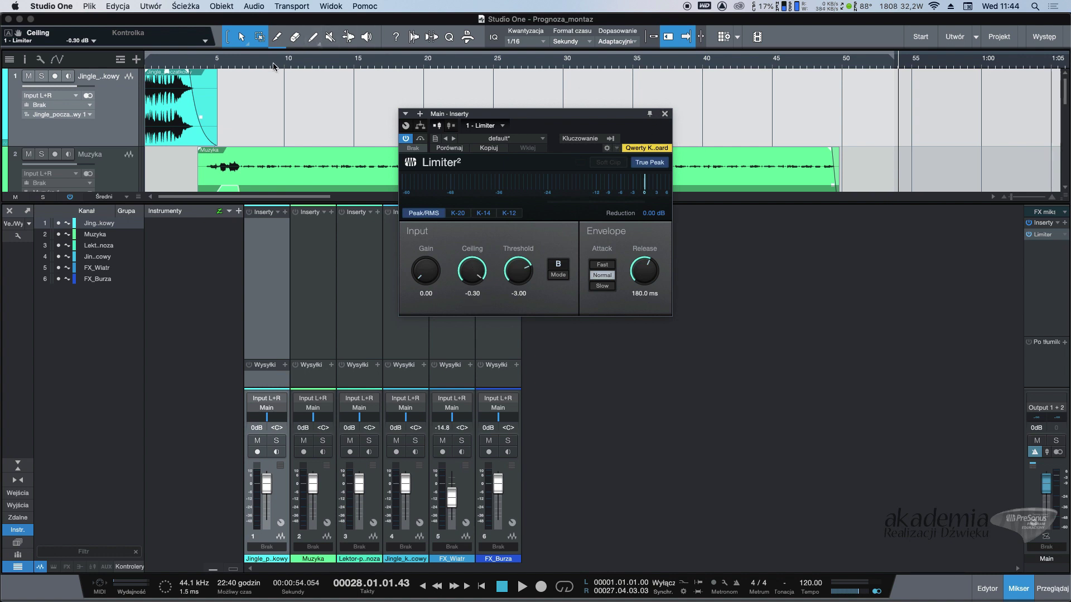
# Step: Play the montage from about 7.5 s, select all six tracks and lower their volumes together by 2.6 dB
pyautogui.doubleClick(251, 63)
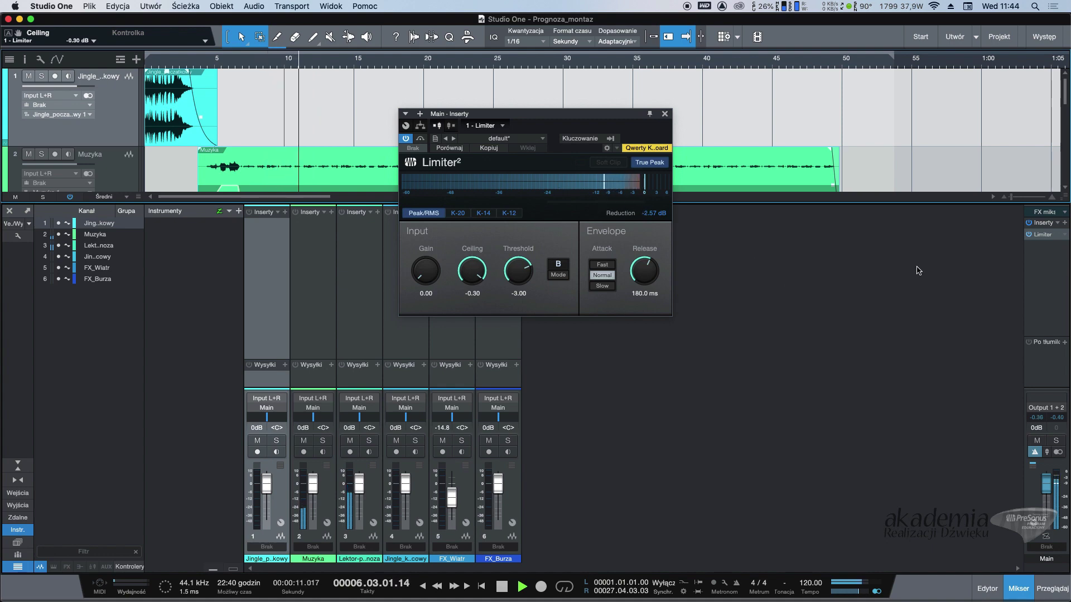
pyautogui.press('F3')
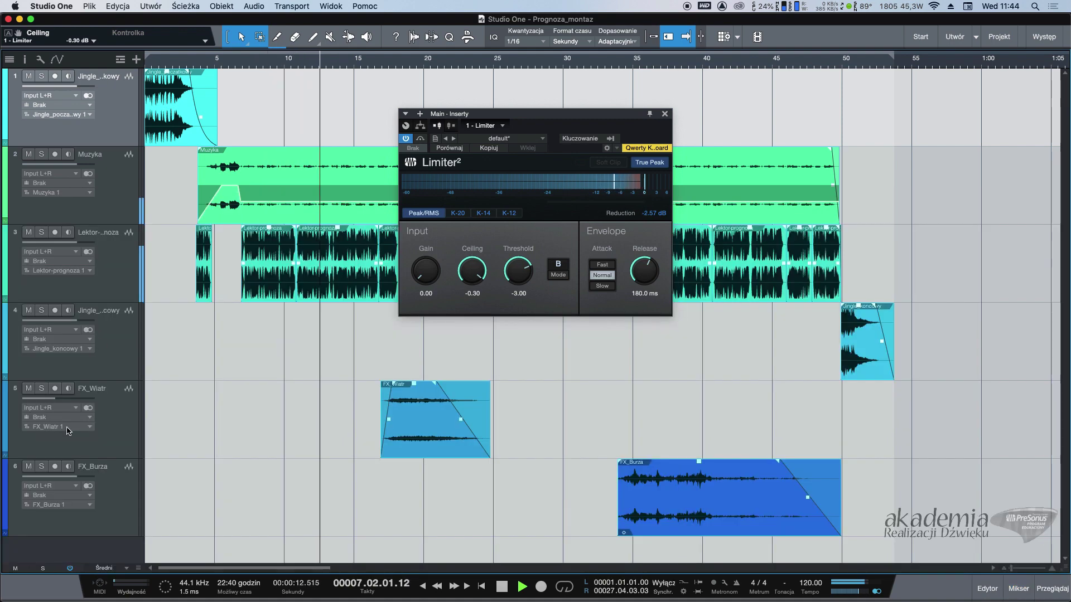
pyautogui.click(106, 492)
pyautogui.keyDown('shift'); pyautogui.click(108, 131); pyautogui.keyUp('shift')
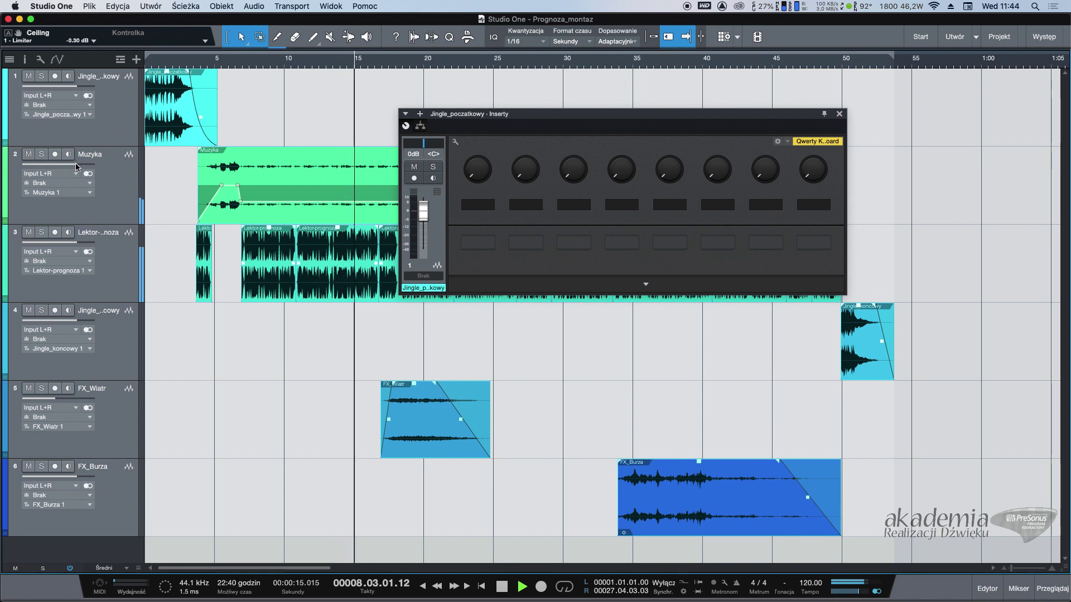
pyautogui.moveTo(75, 163); pyautogui.dragTo(72, 164)
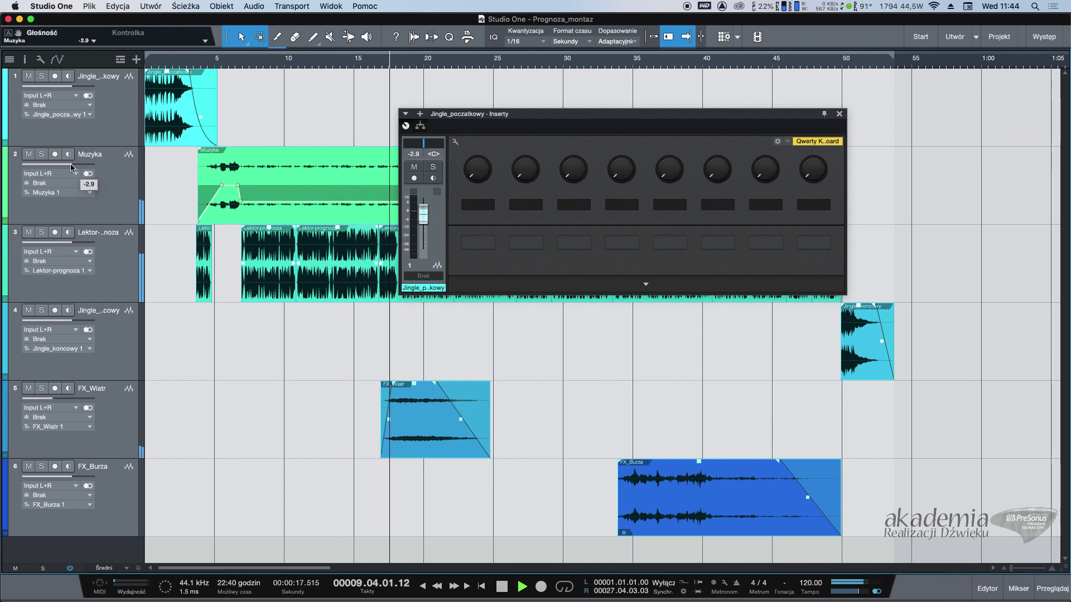
pyautogui.click(838, 113)
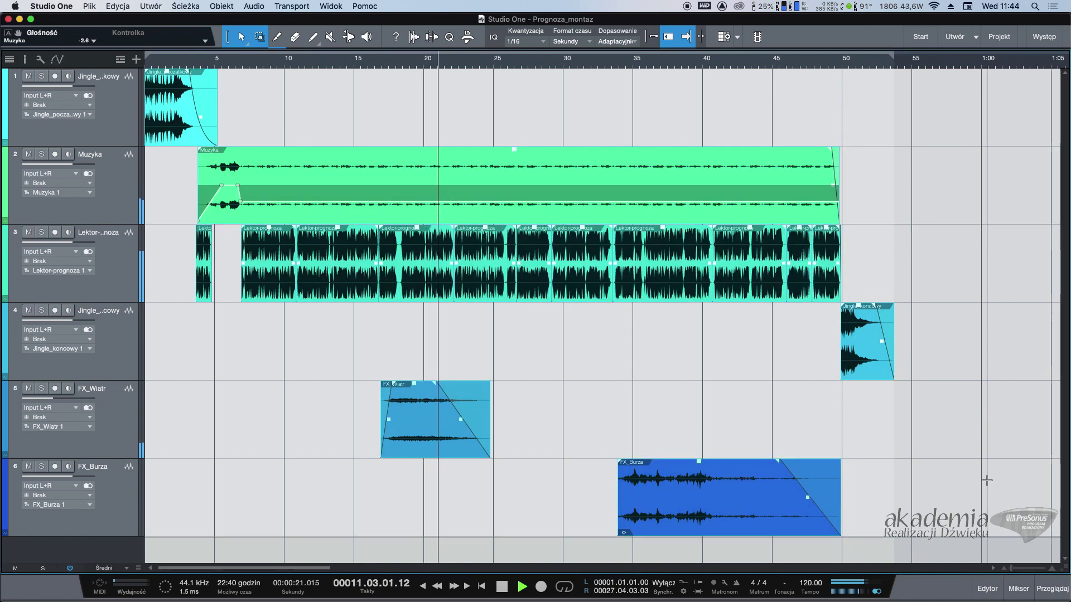
# Step: Check the gain reduction of the Main output's Limiter during playback, close the mixer and stop playback
pyautogui.click(1019, 588)
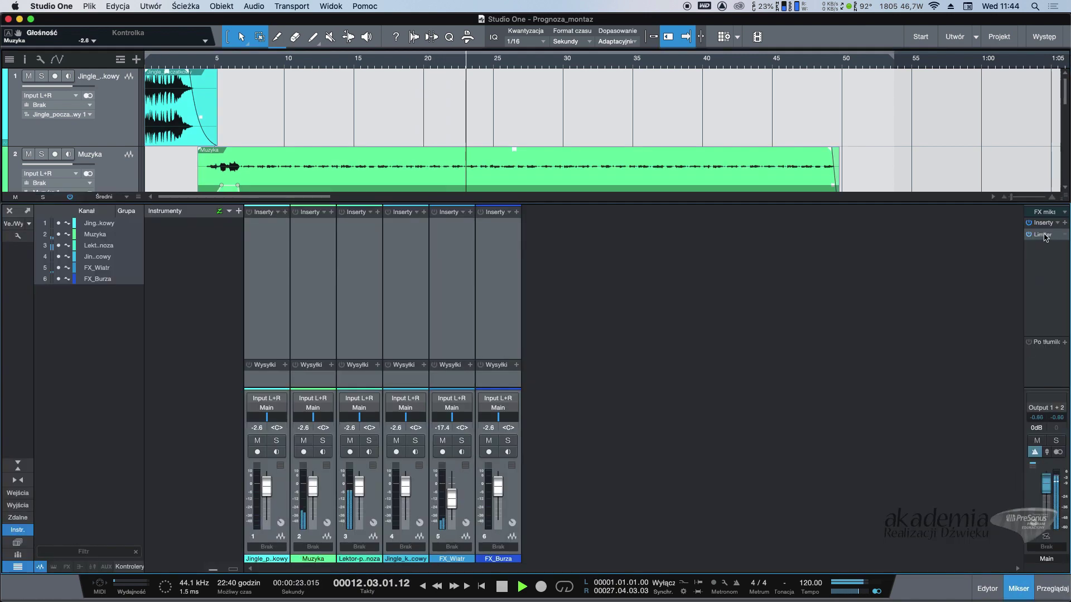
pyautogui.click(1043, 235)
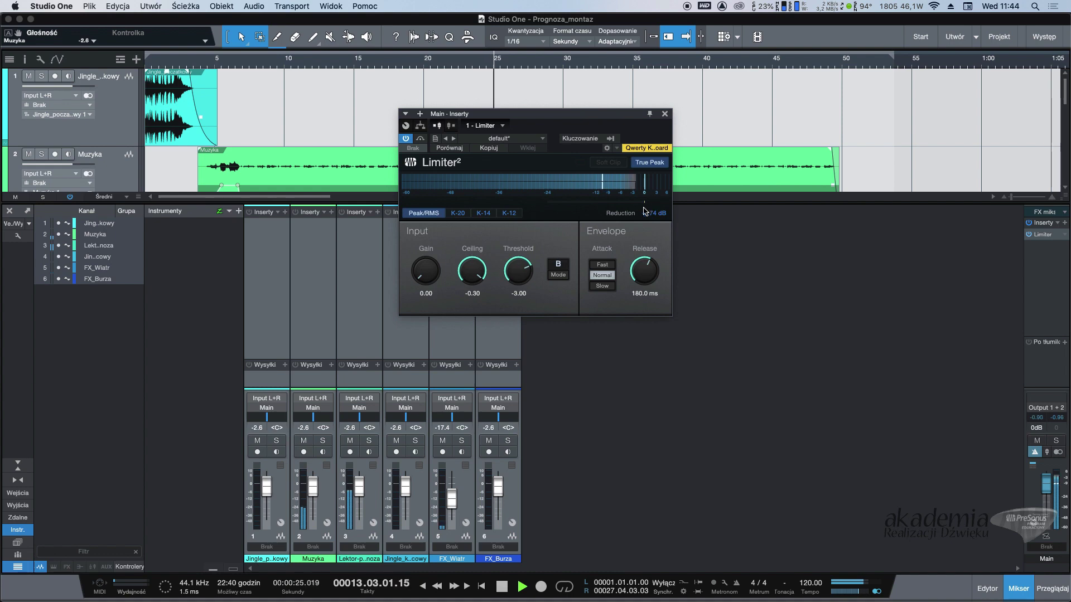
pyautogui.click(664, 113)
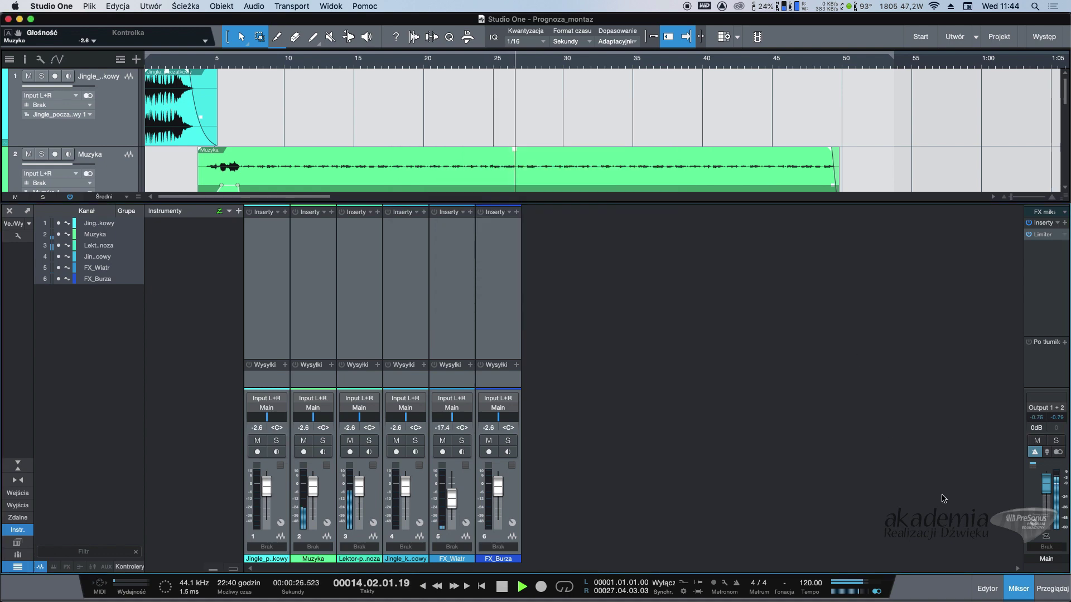
pyautogui.click(1019, 588)
pyautogui.press('space')
# Step: Export the limited mix again as an MP3 with the same name, folder and loop range
pyautogui.click(150, 6)
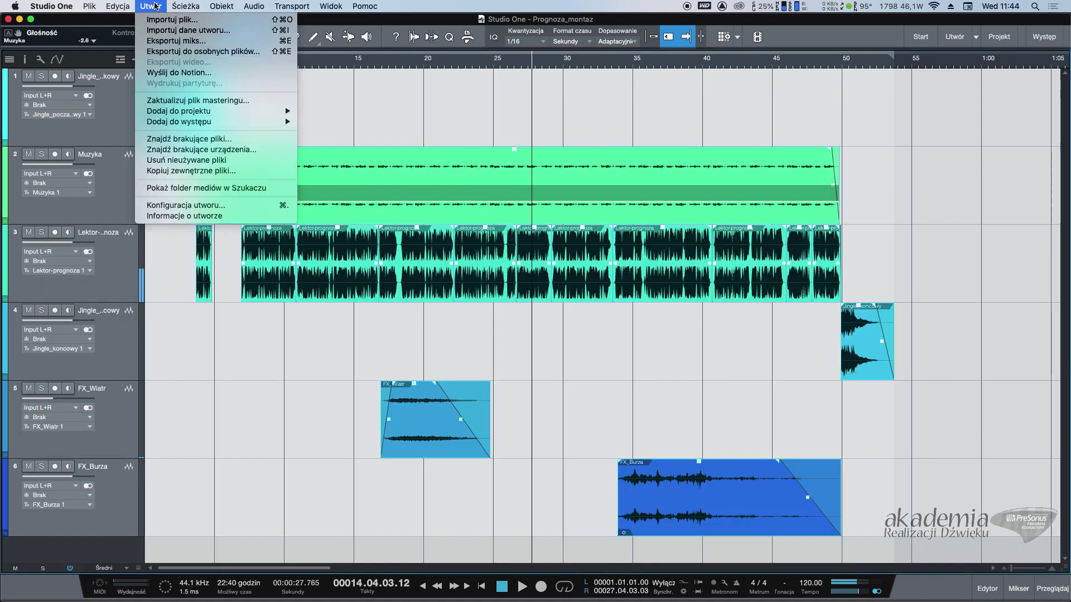
pyautogui.click(168, 40)
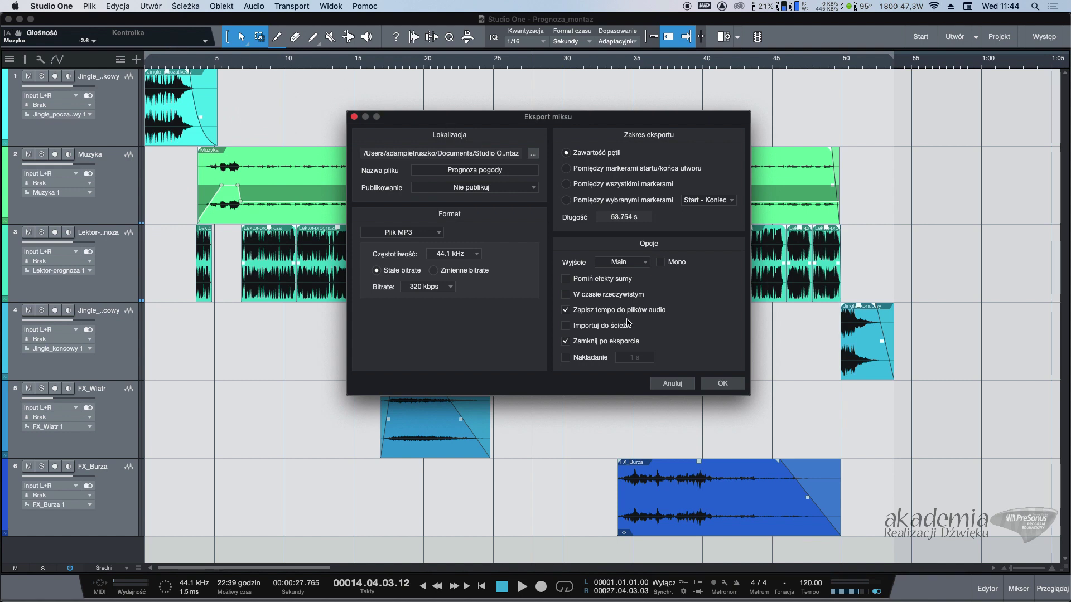
pyautogui.click(719, 384)
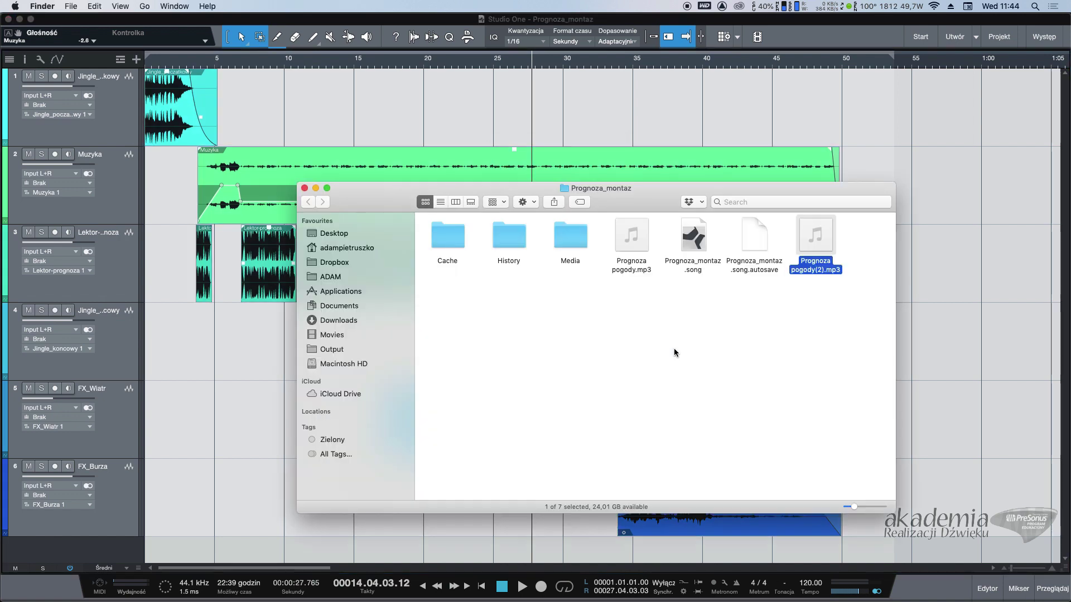
# Step: Delete the earlier export Prognoza pogody.mp3 from the Prognoza_montaz folder and select Prognoza pogody(2).mp3
pyautogui.click(630, 251)
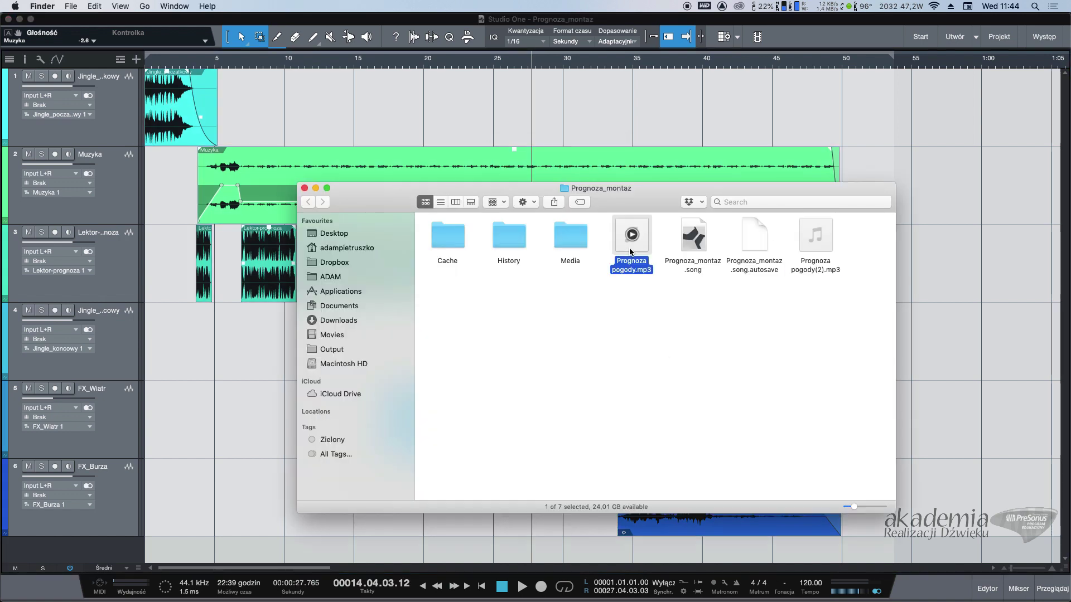
pyautogui.press('super+BackSpace')
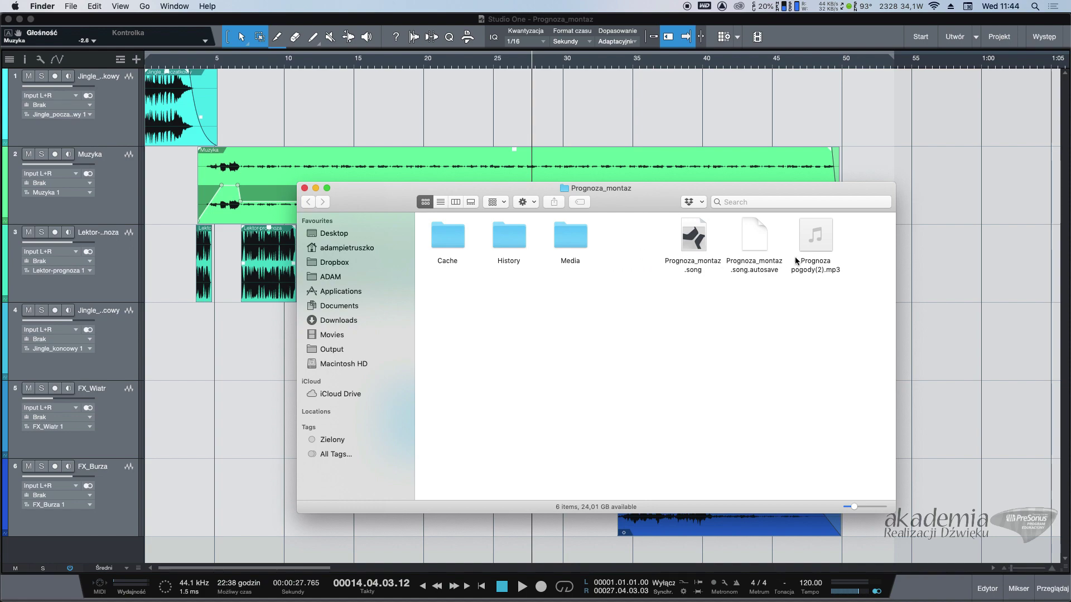
pyautogui.click(813, 244)
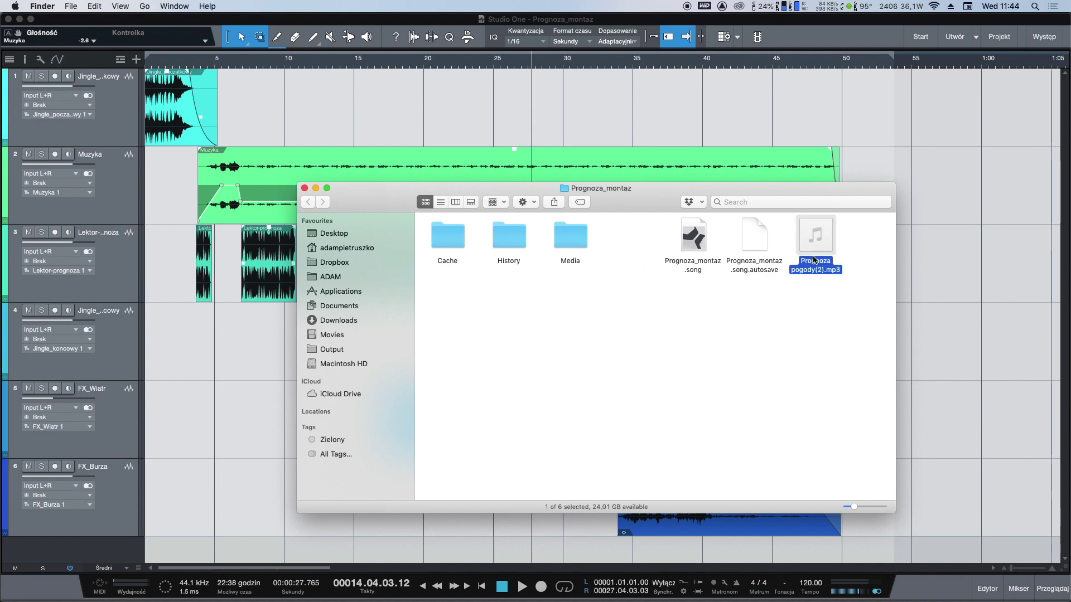